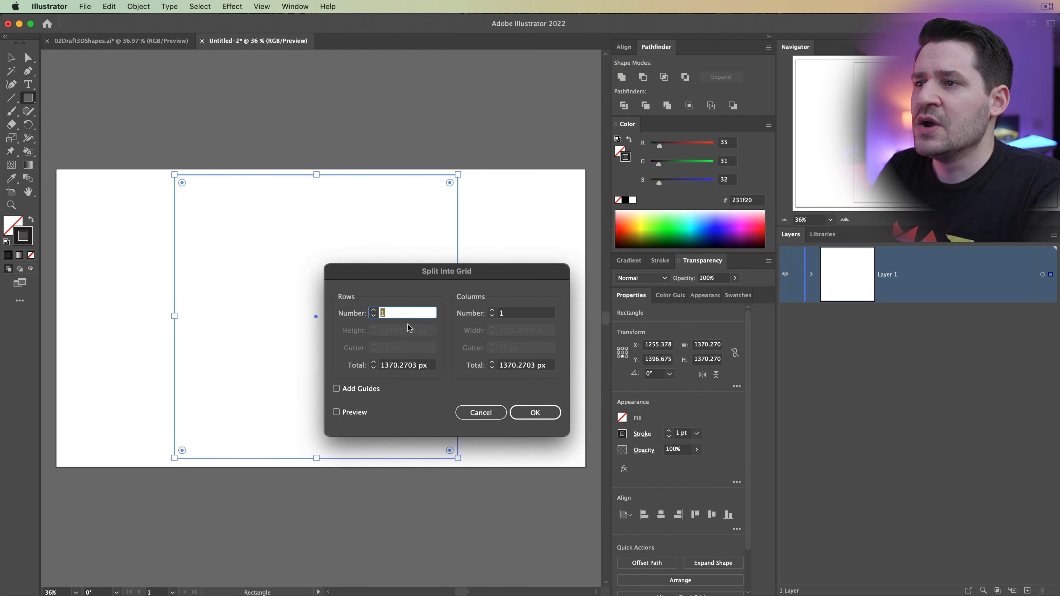
- Split the large square into a grid of 50 rows and 50 columns with the preview turned on
type("50")
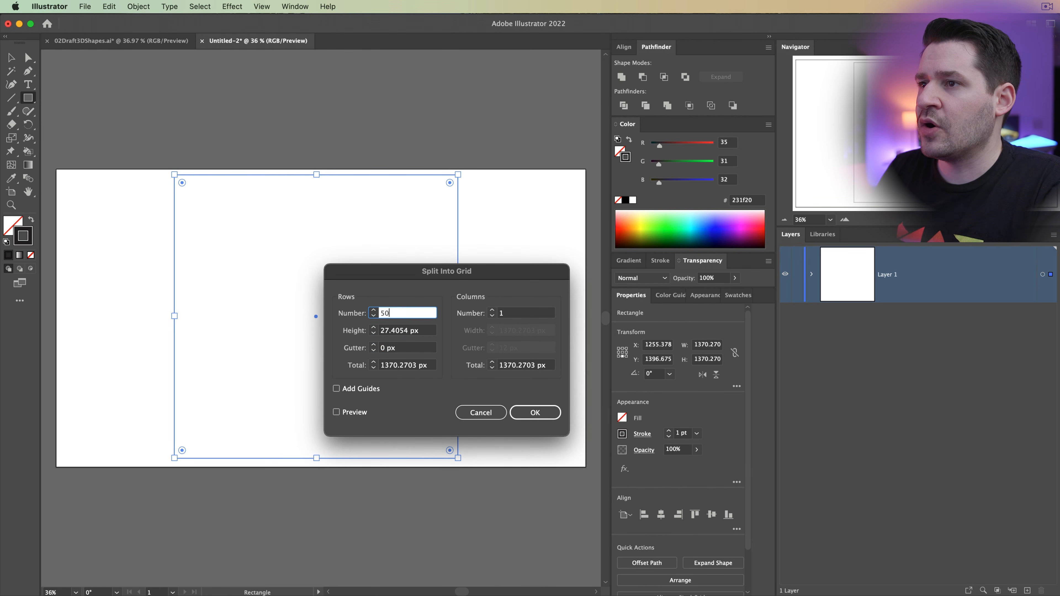
key("Tab")
key("Tab")
key("Tab")
key("Tab")
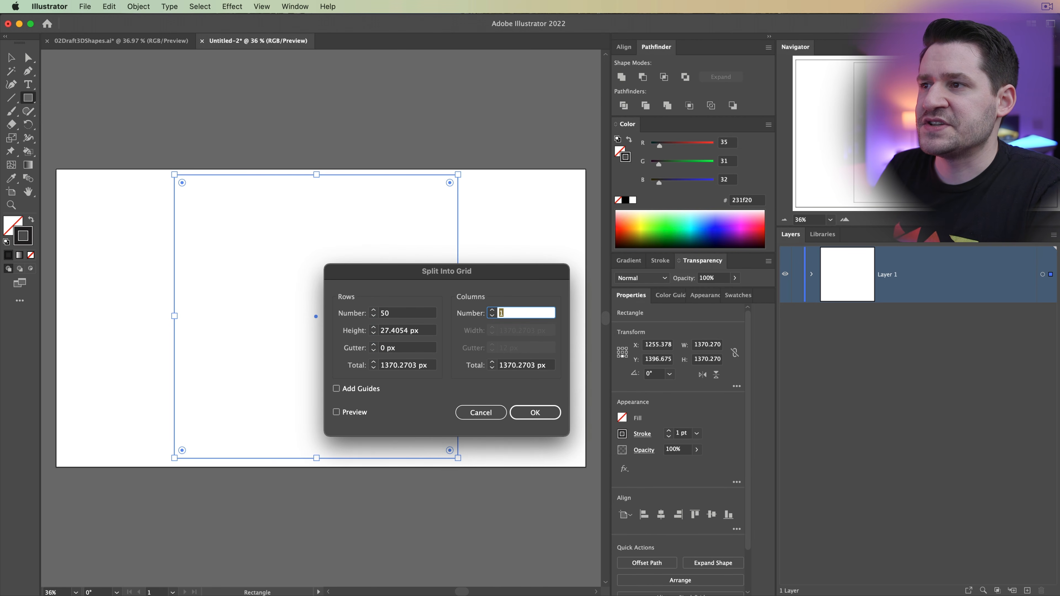
type("50")
key("Tab")
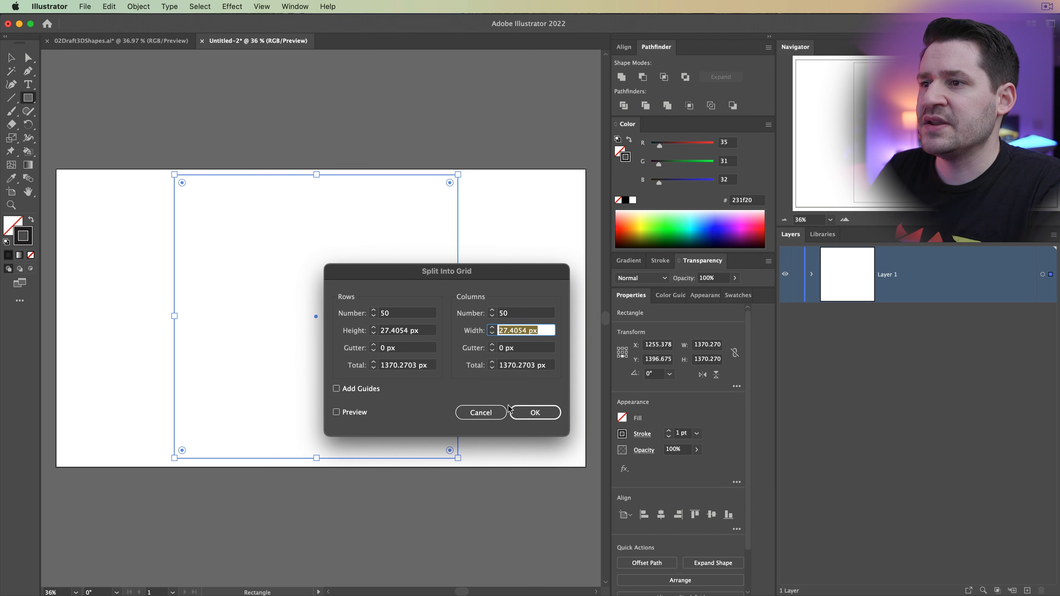
left_click(362, 412)
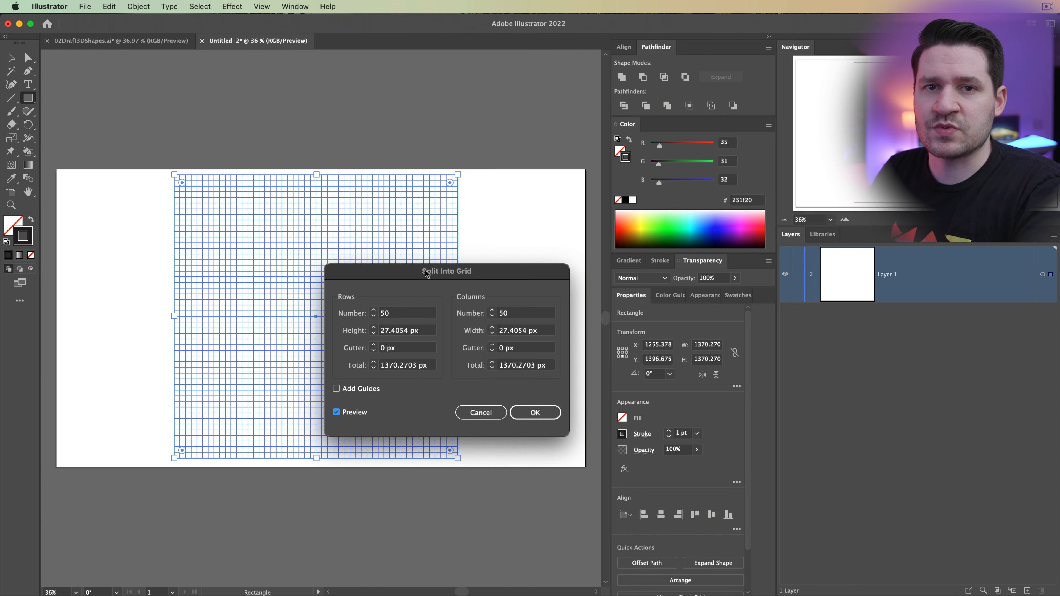
left_click_drag(440, 277, 442, 284)
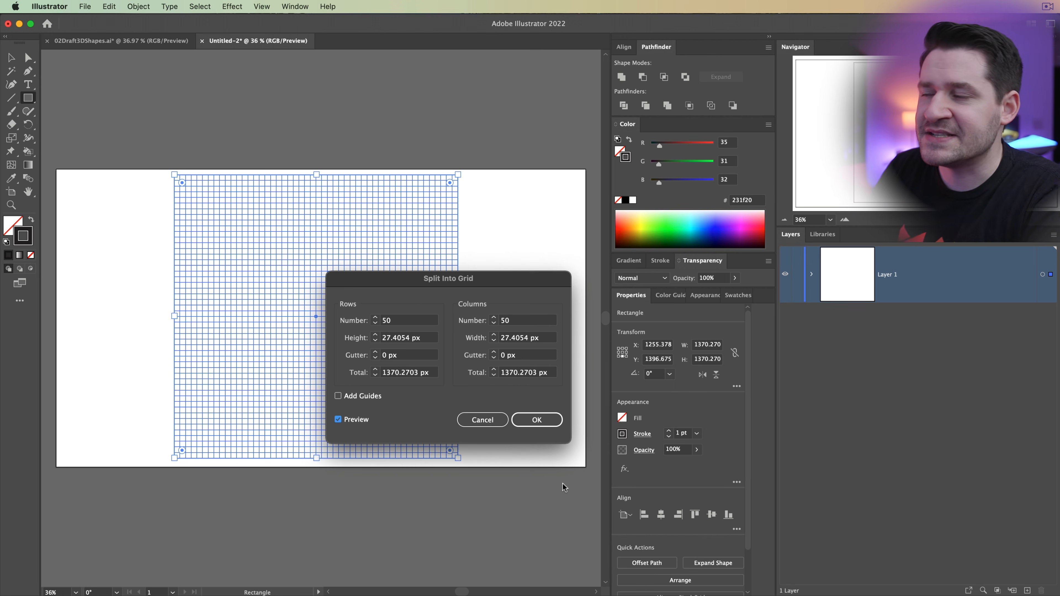
left_click(538, 419)
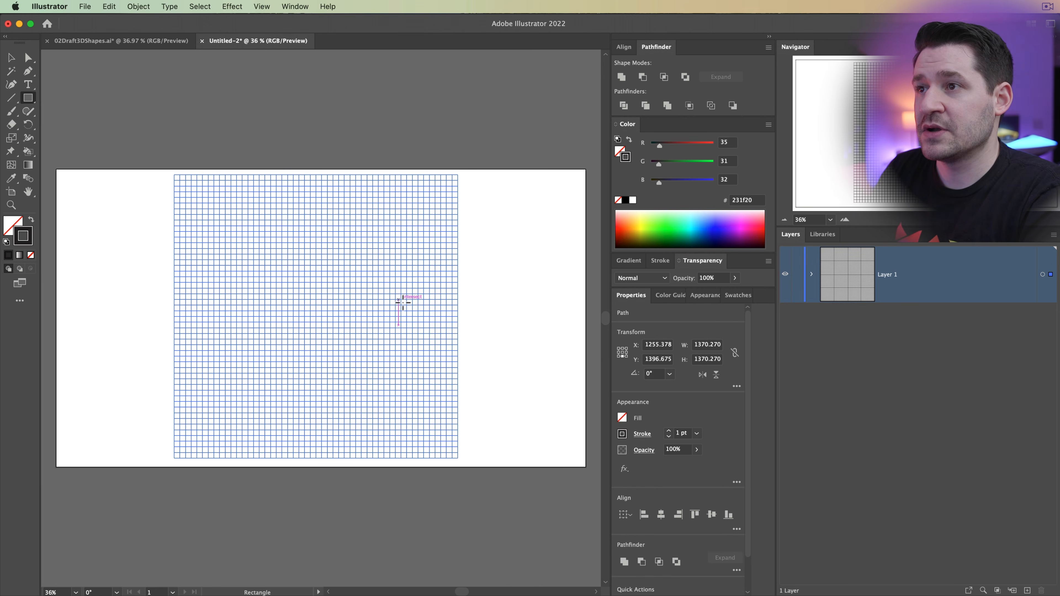
- Select all the grid squares and convert them into guides
left_click(13, 59)
left_click(172, 138)
left_click_drag(139, 169, 454, 442)
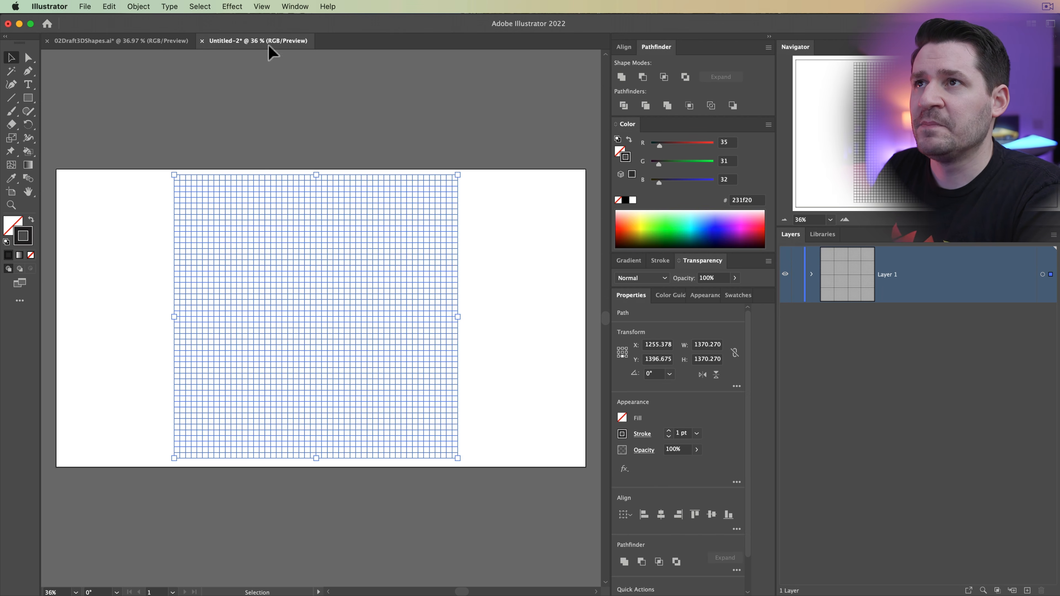
left_click(263, 6)
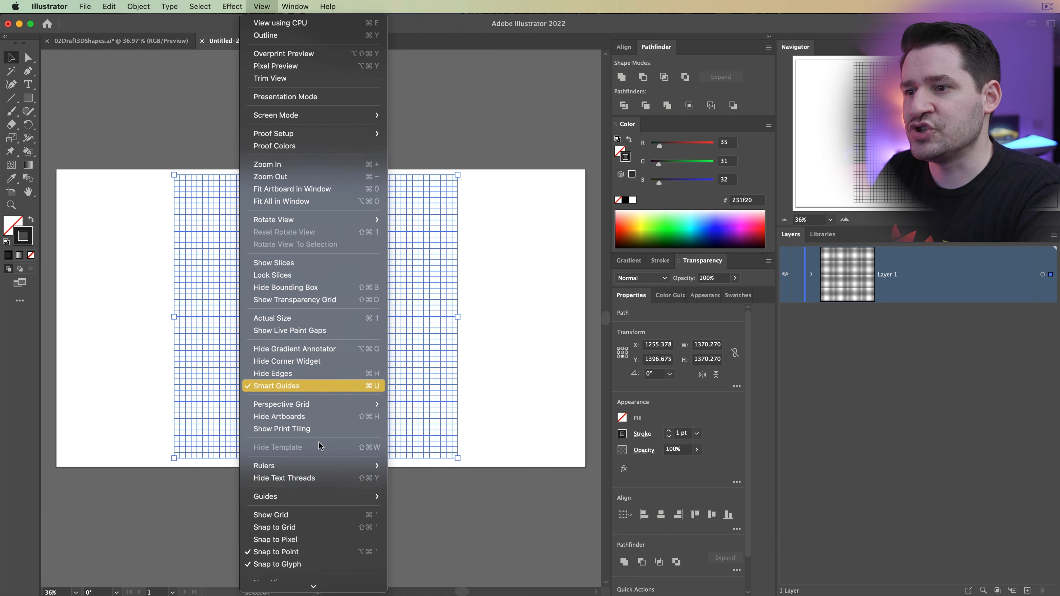
mouse_move(294, 497)
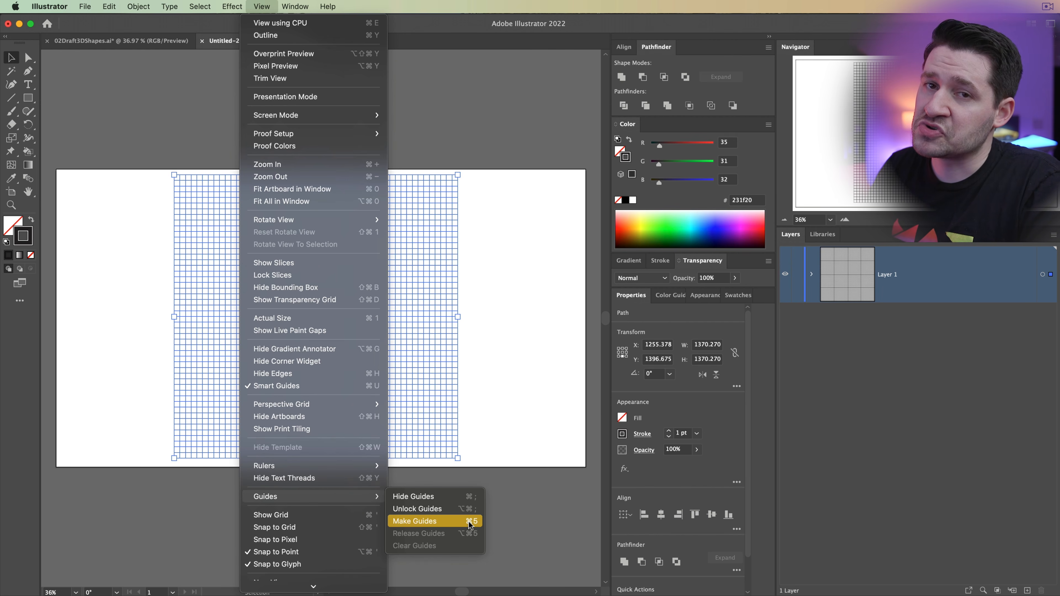
left_click(423, 520)
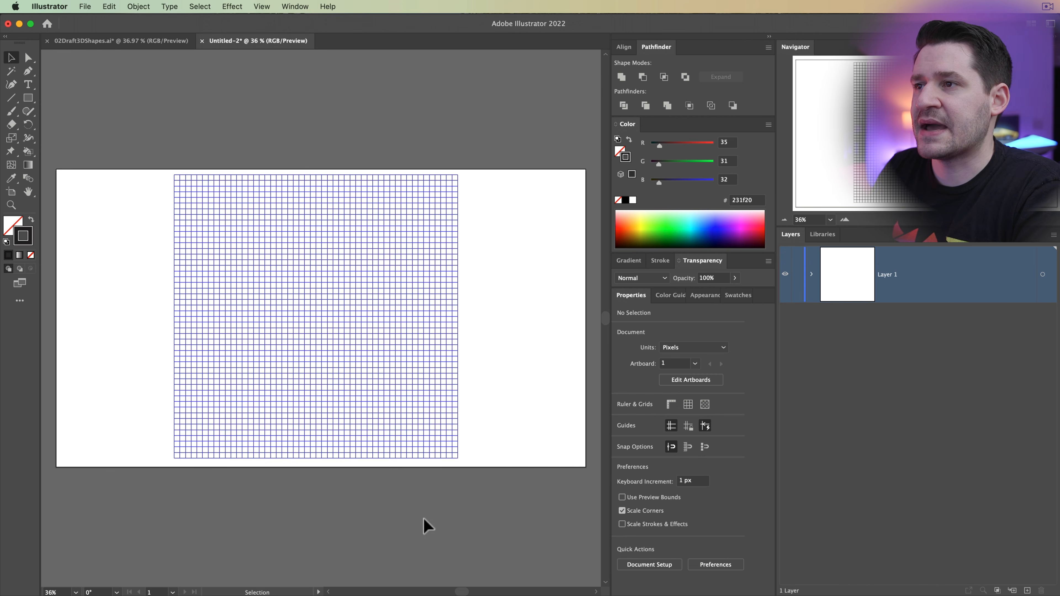
- Rename the layer holding the grid as Guides, lock it and add a new layer above it
double_click(897, 274)
type("Guides")
key("Return")
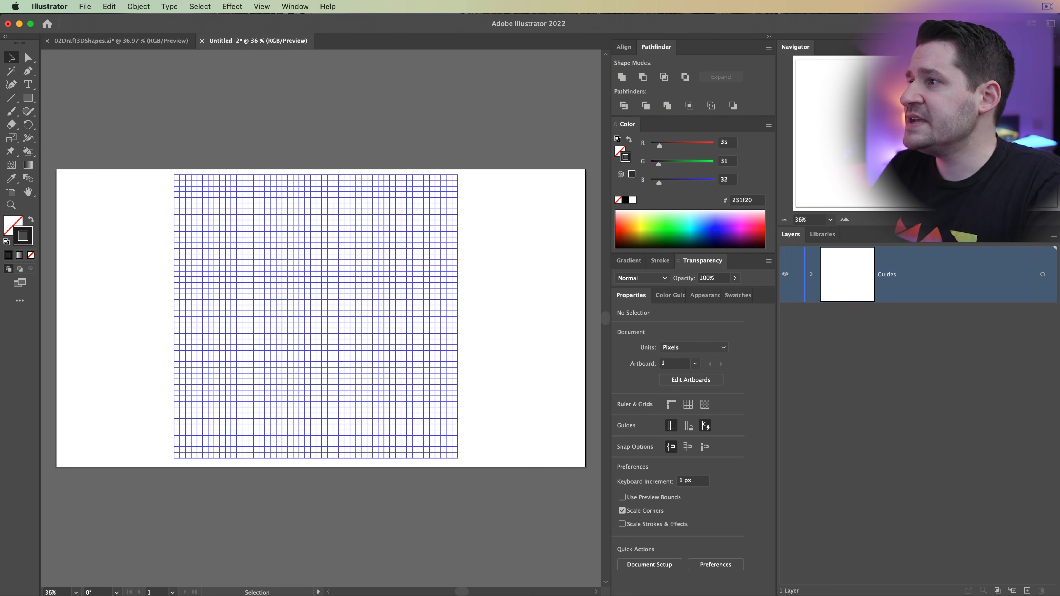
left_click(798, 274)
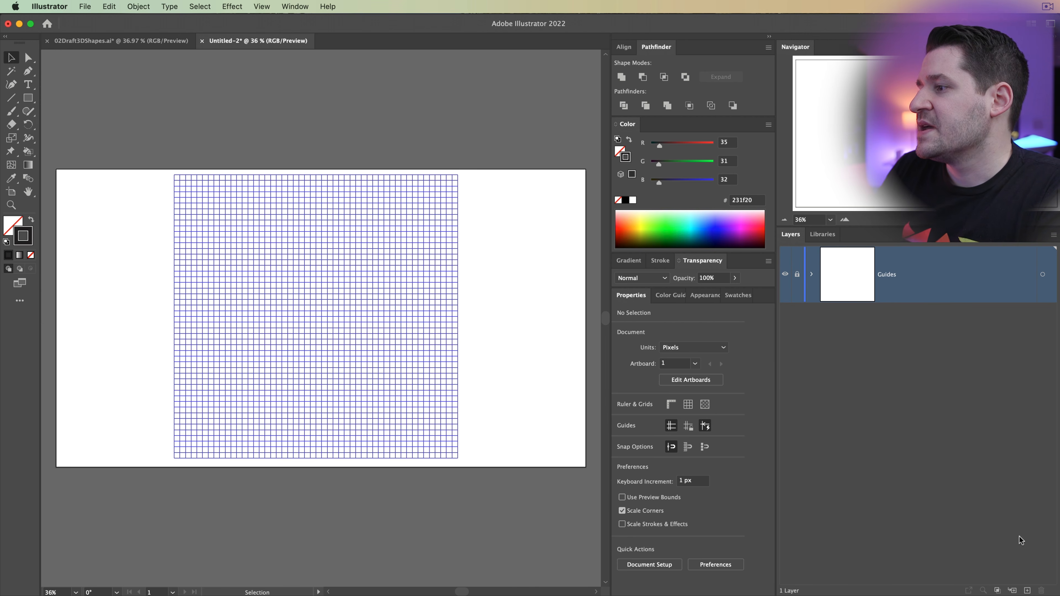
left_click(1027, 591)
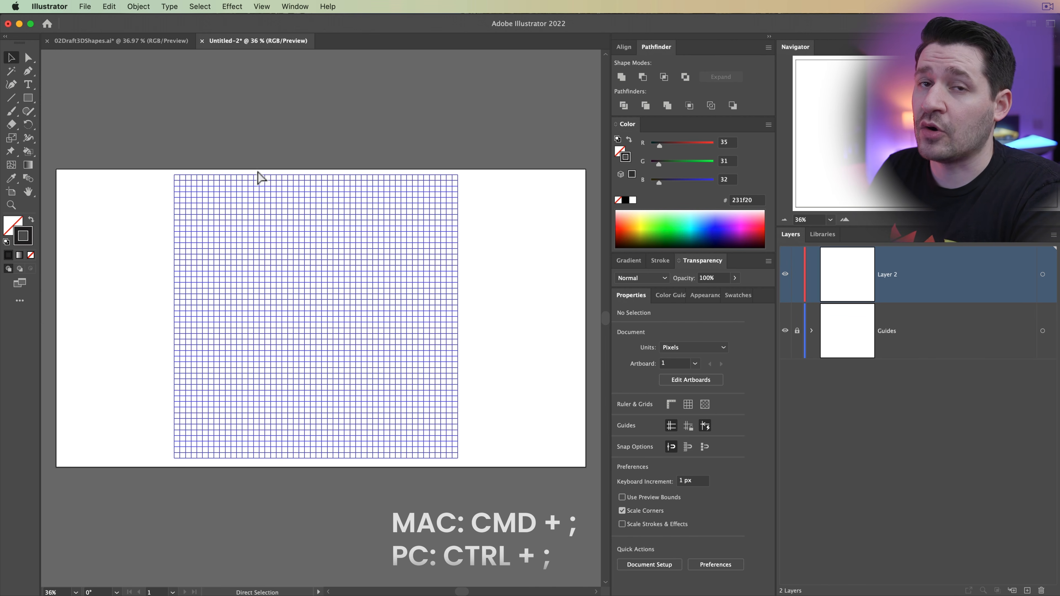
- Hide the guides and show them again, twice in a row
key("super+semicolon")
key("super+semicolon")
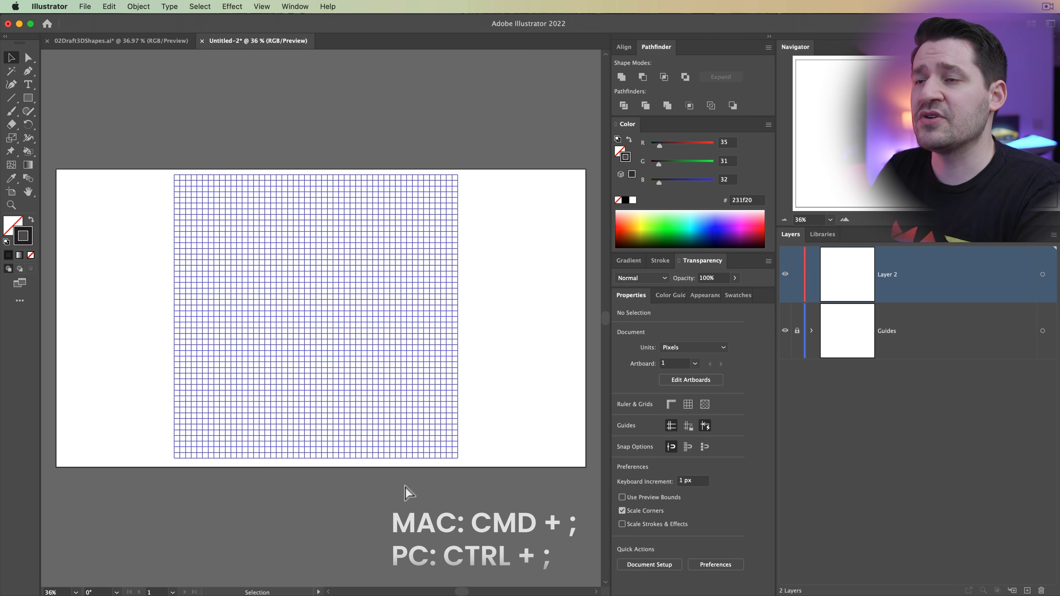
key("super+semicolon")
key("super+semicolon")
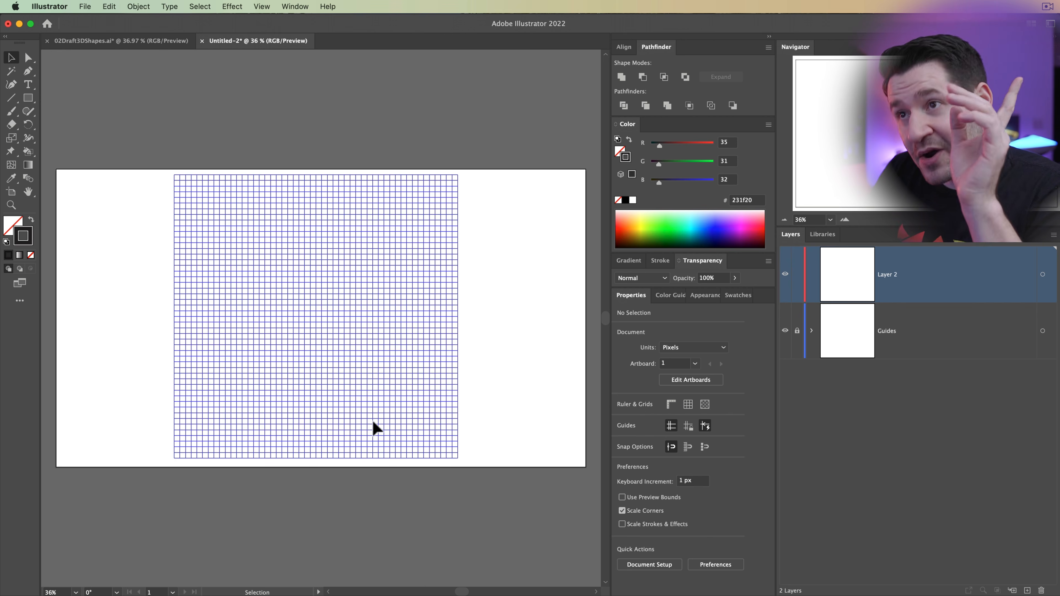
left_click(258, 6)
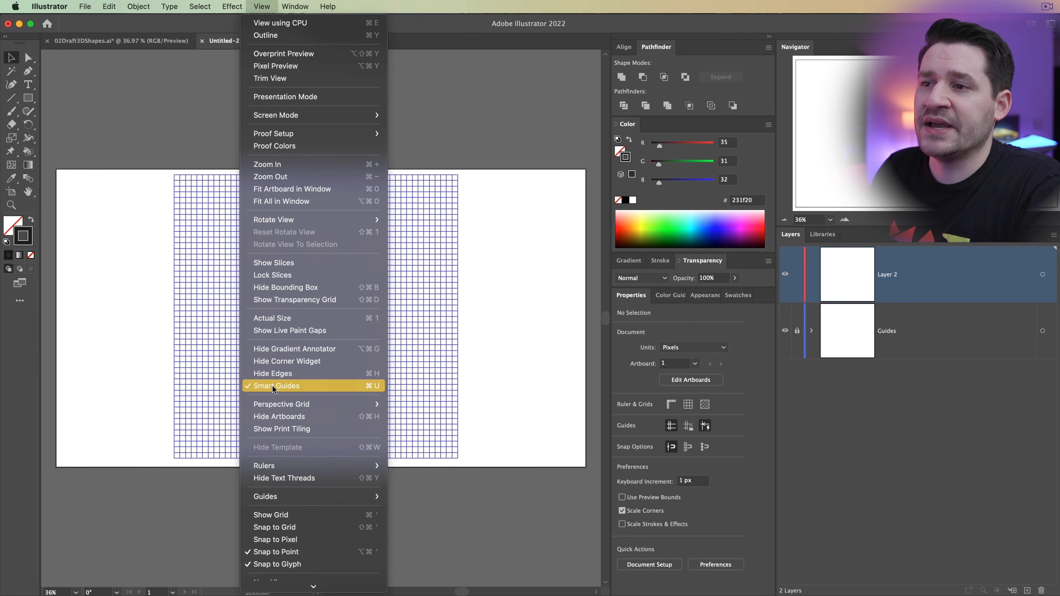
left_click(489, 557)
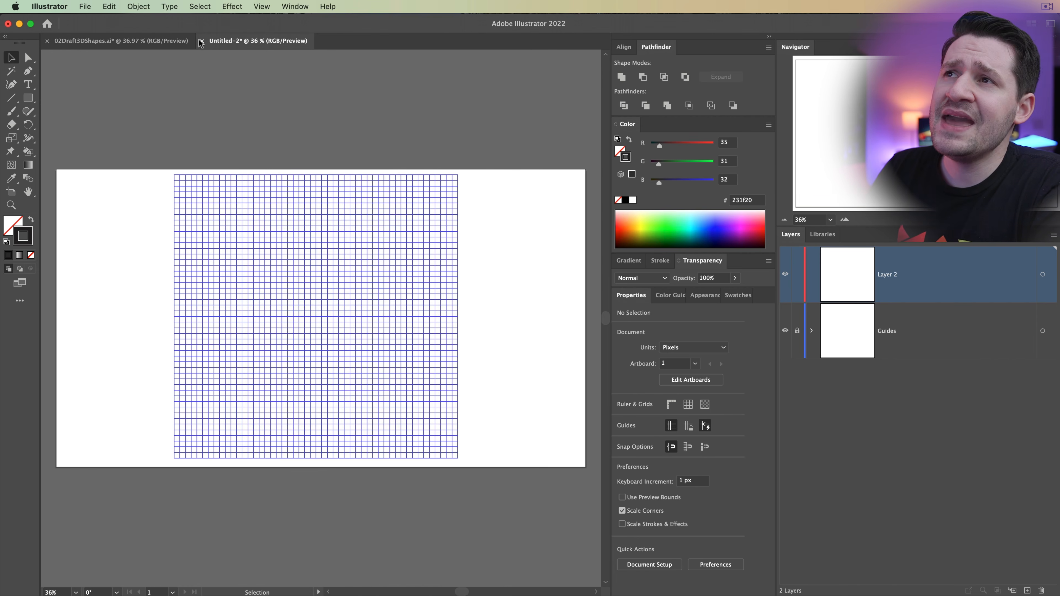
left_click(271, 8)
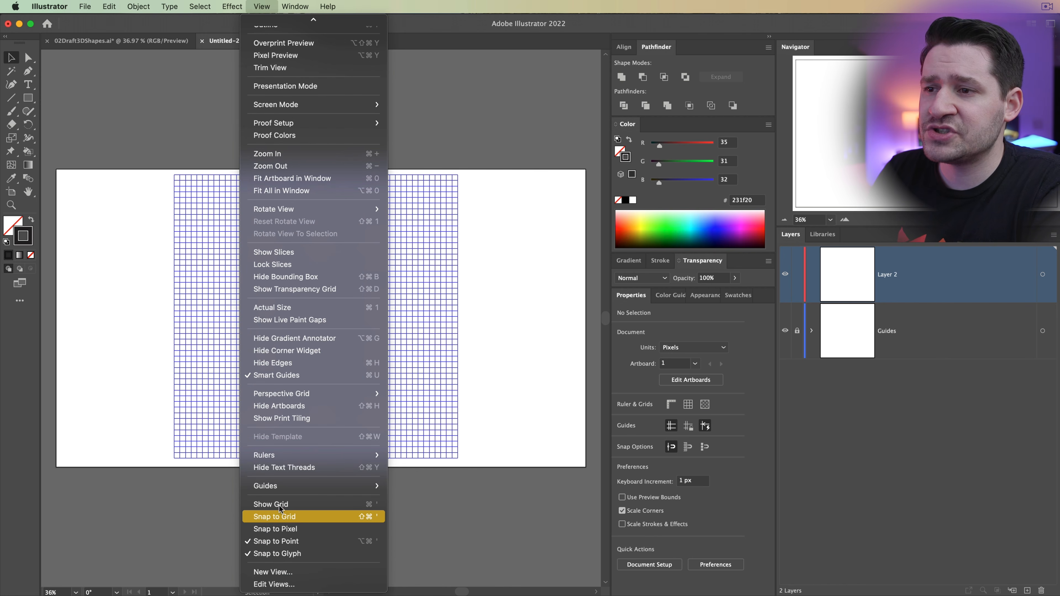
left_click(279, 504)
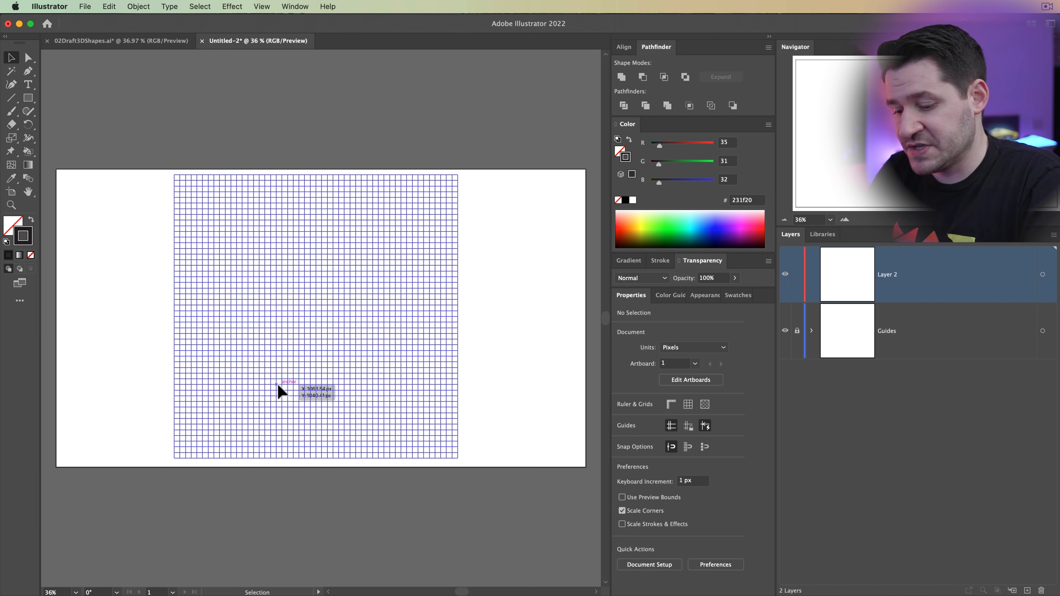
- Draw a closed hexagon about 219 px wide and 219 px high with the Pen tool, placing its corners on guide intersections near the grid's centre
key("z")
left_click(314, 337)
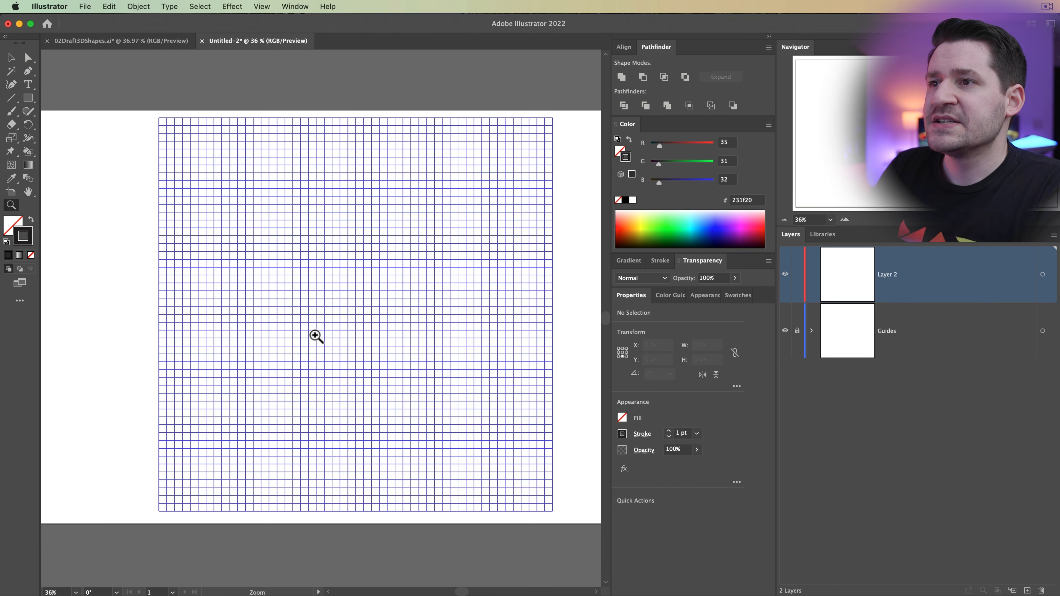
left_click(314, 336)
left_click_drag(438, 357, 386, 367)
left_click(28, 71)
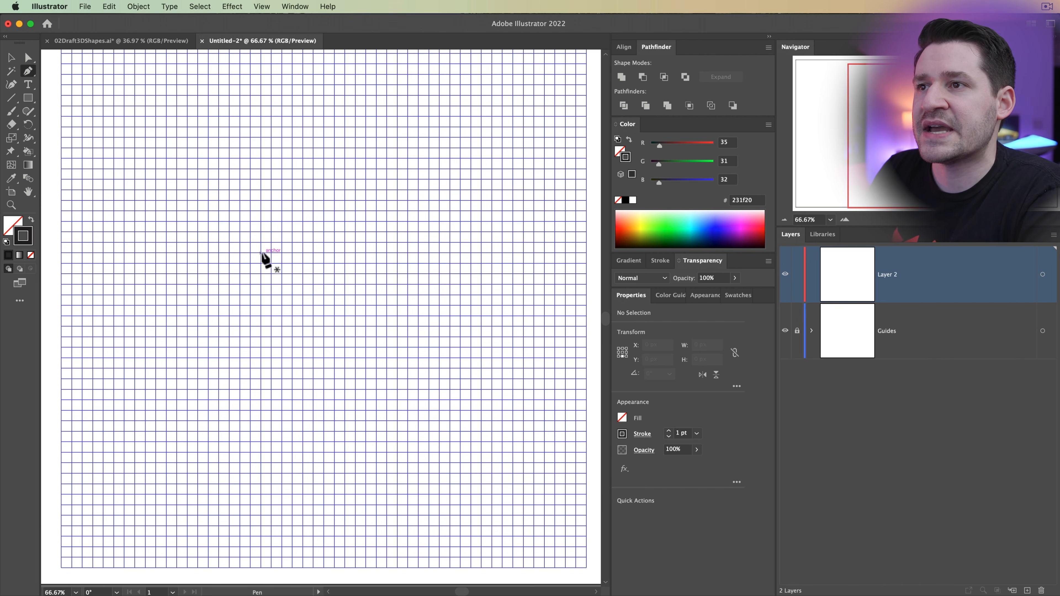
left_click_drag(403, 376, 412, 386)
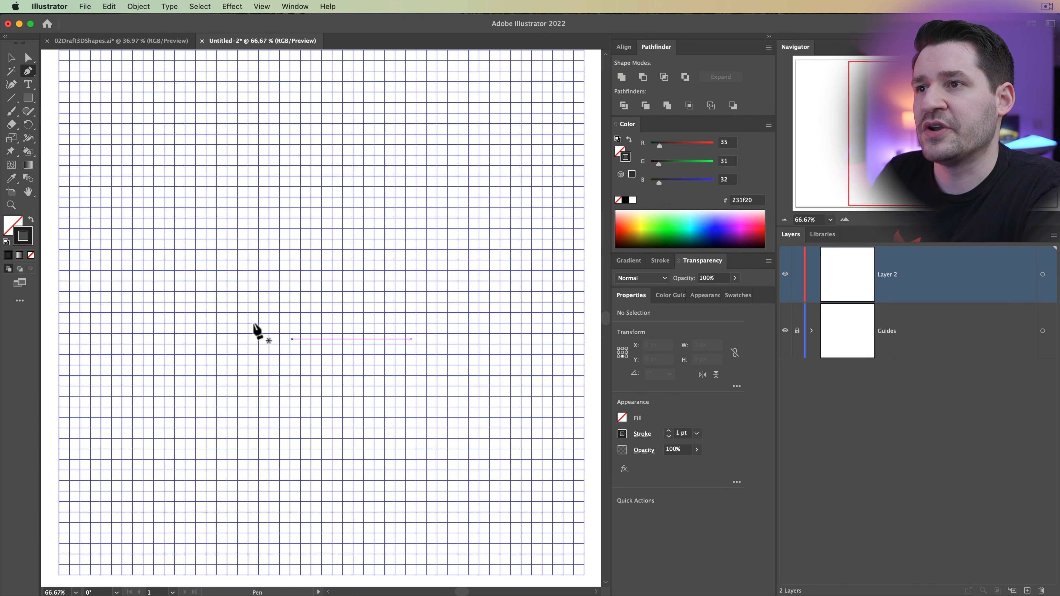
left_click(269, 260)
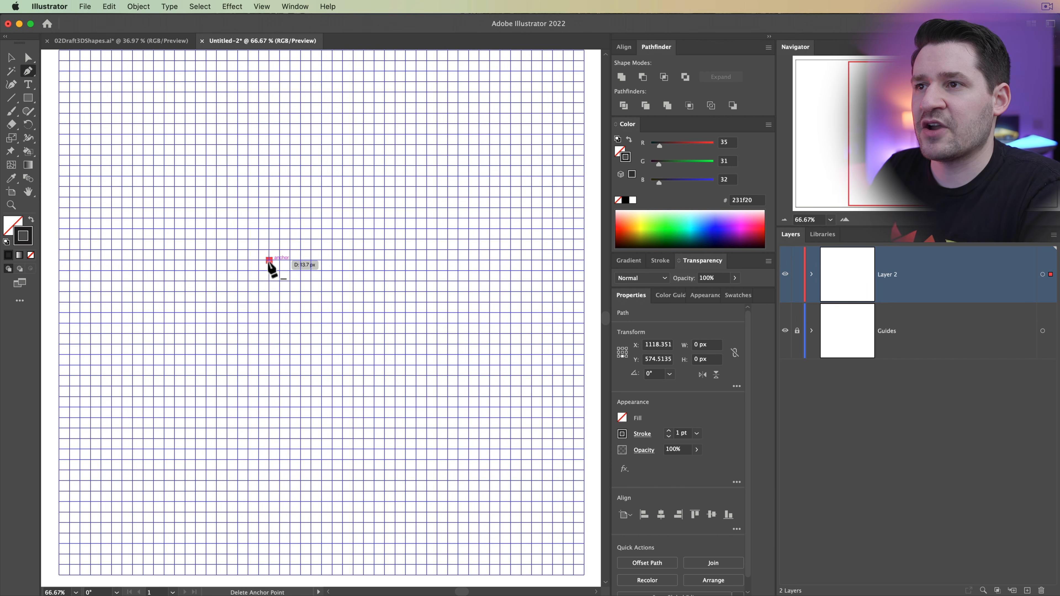
left_click(269, 302)
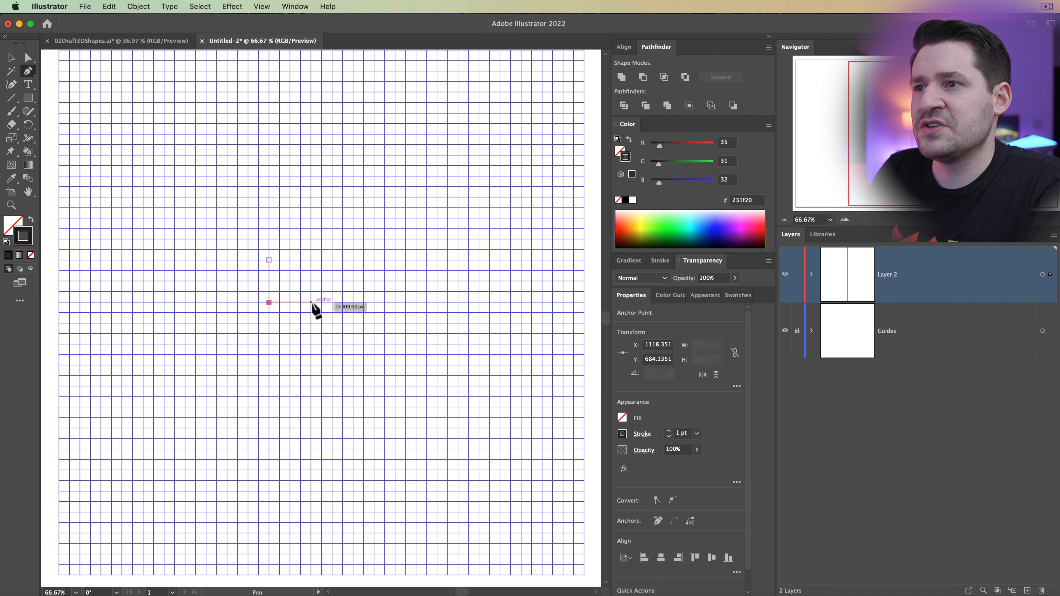
left_click(310, 322)
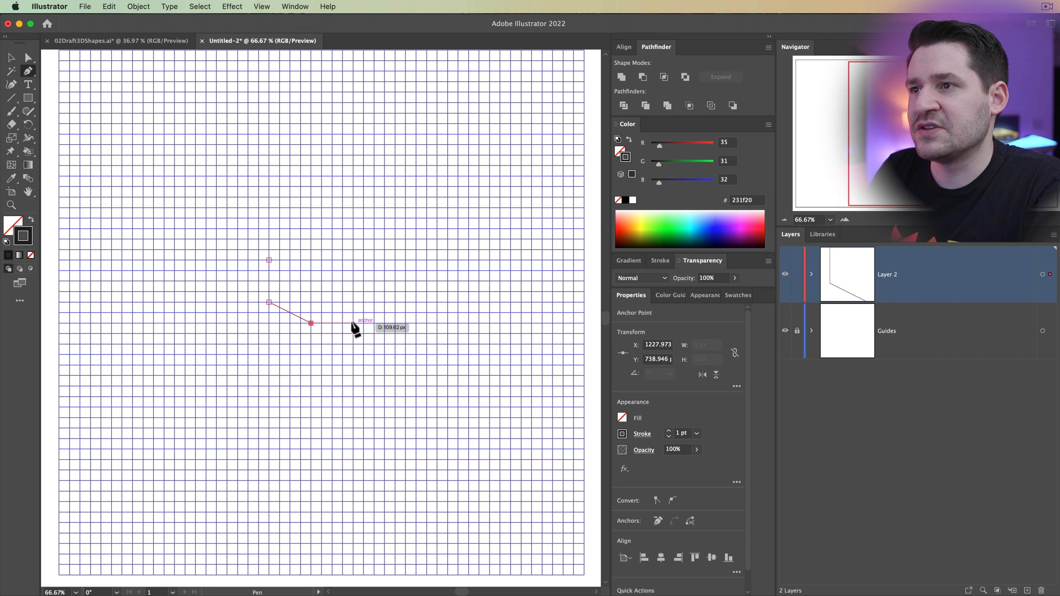
left_click(353, 302)
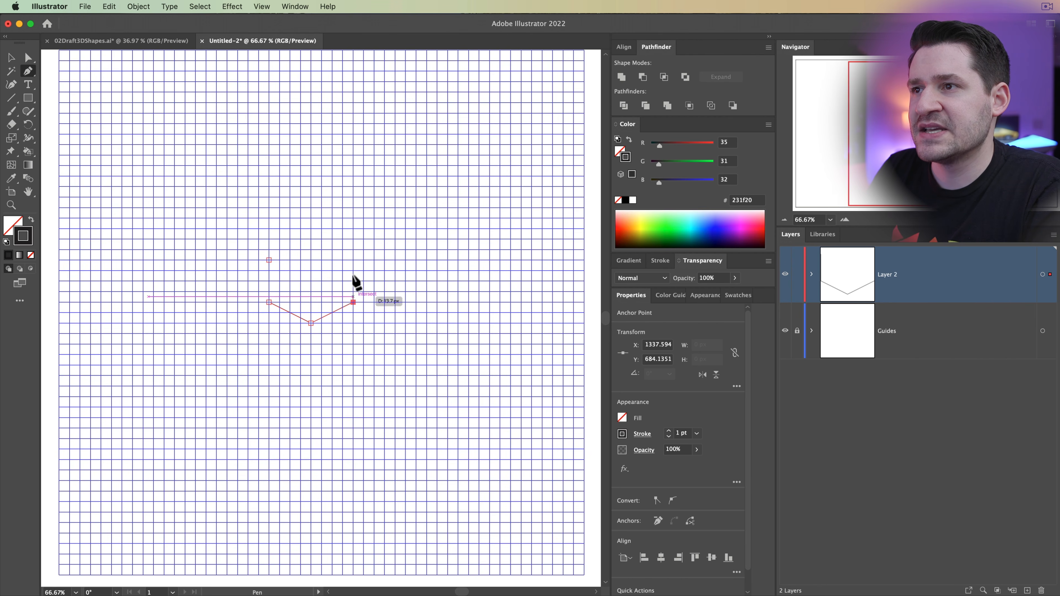
left_click(355, 268, "super")
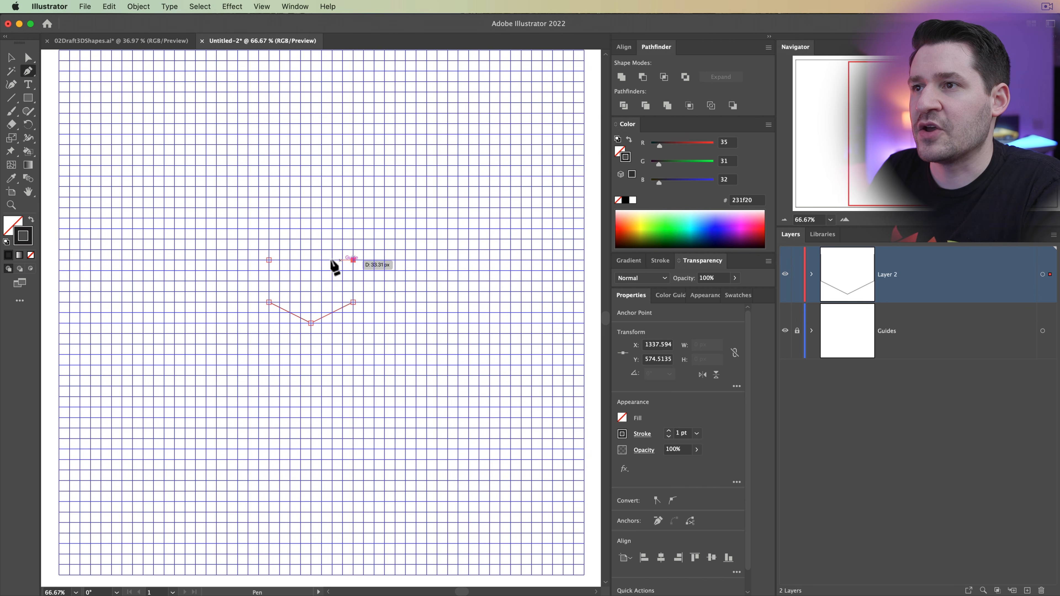
left_click(310, 239)
left_click(269, 260)
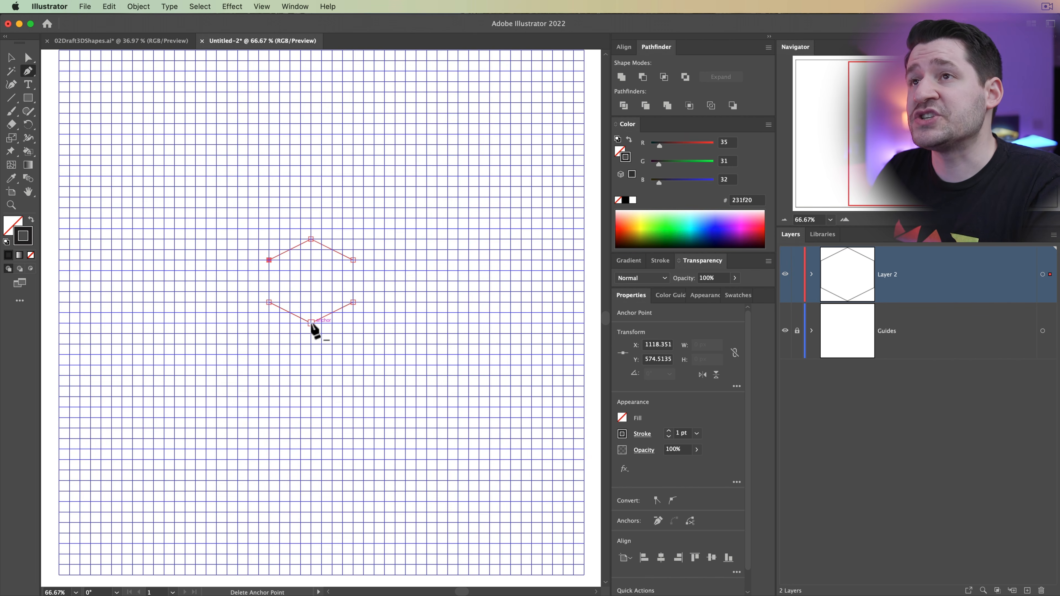
- Remove the hexagon's bottom anchor point with the Pen tool and undo the removal
left_click(261, 7)
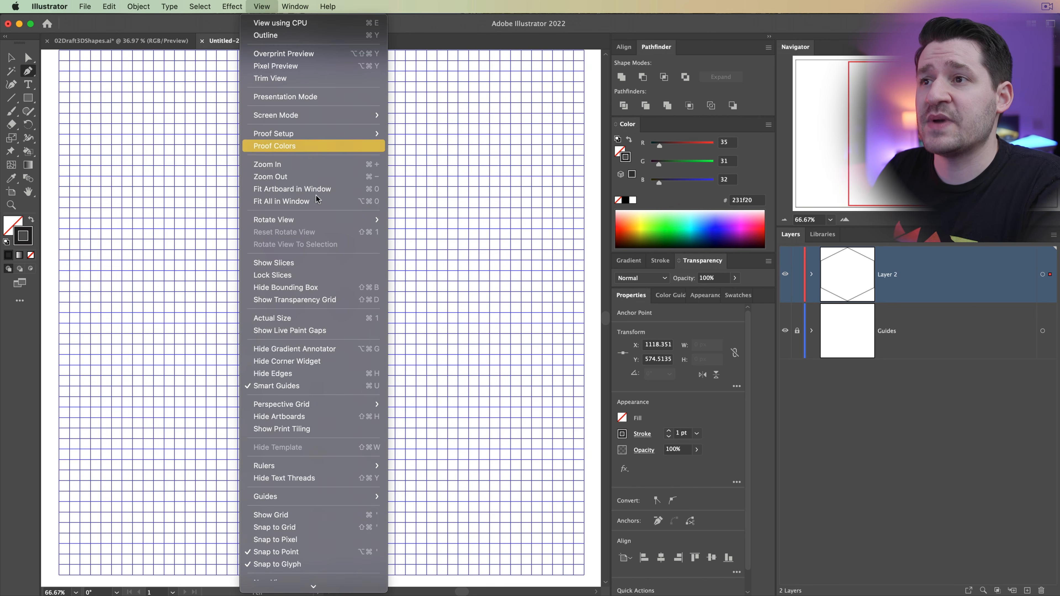
left_click(261, 3)
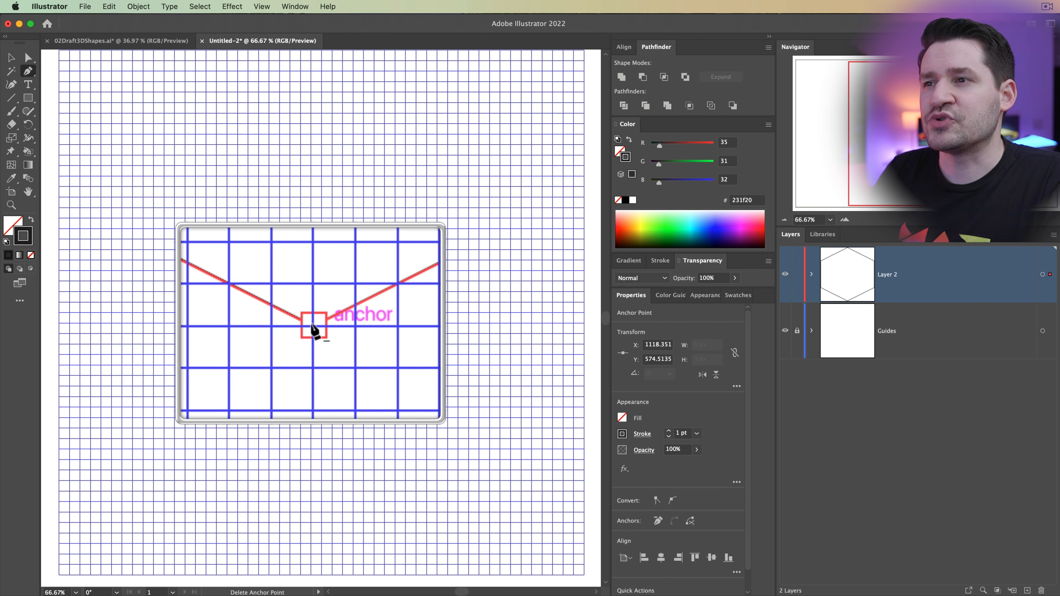
left_click(310, 323)
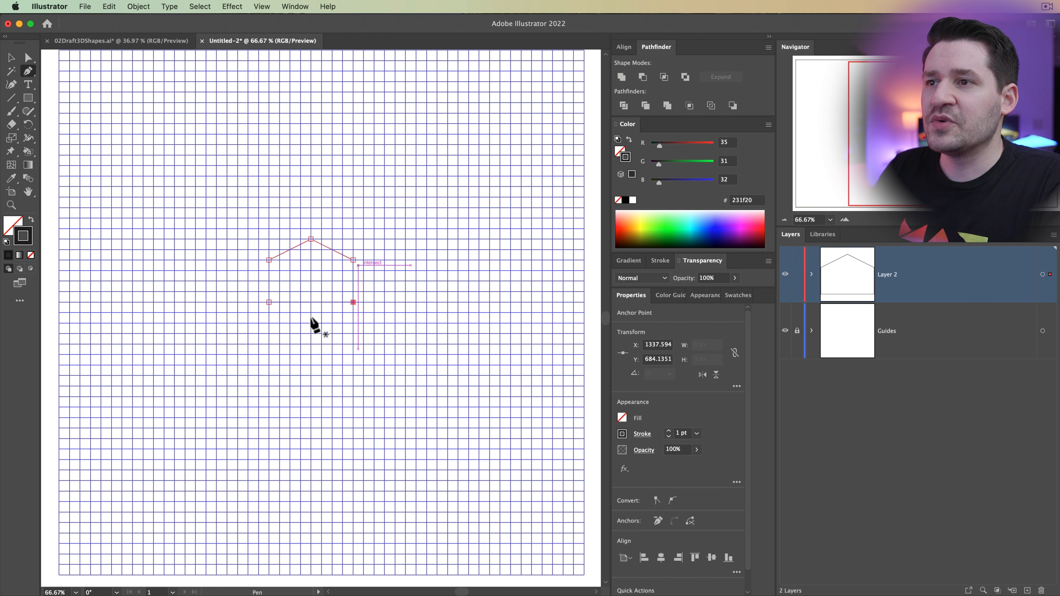
key("super+z")
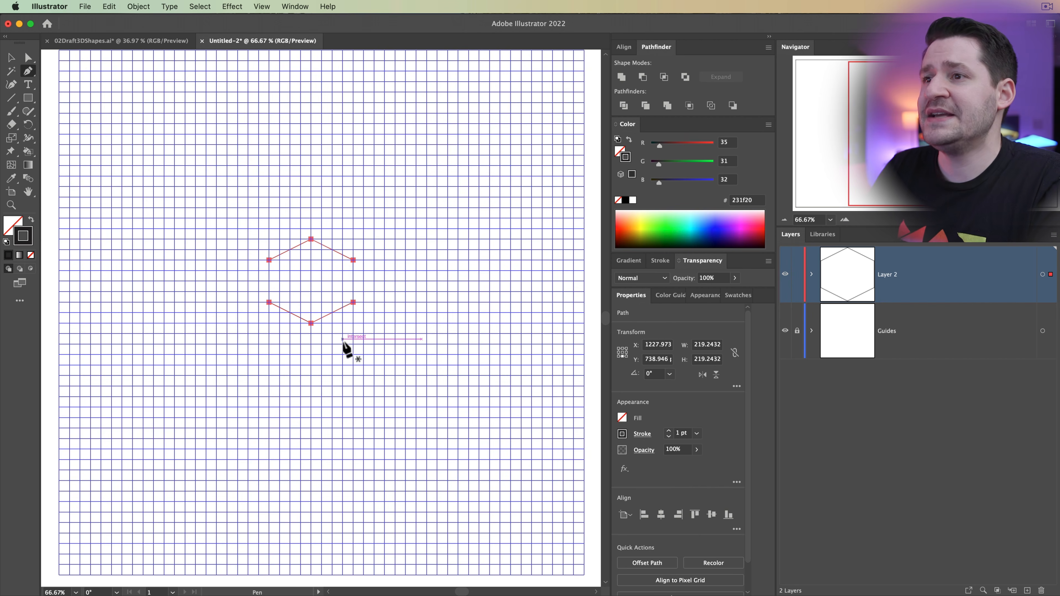
- Draw the cube's inner edges with the Pen tool, joining the hexagon's bottom, upper-right and upper-left corners to its centre, and deselect
key("super+shift+a")
left_click(311, 322)
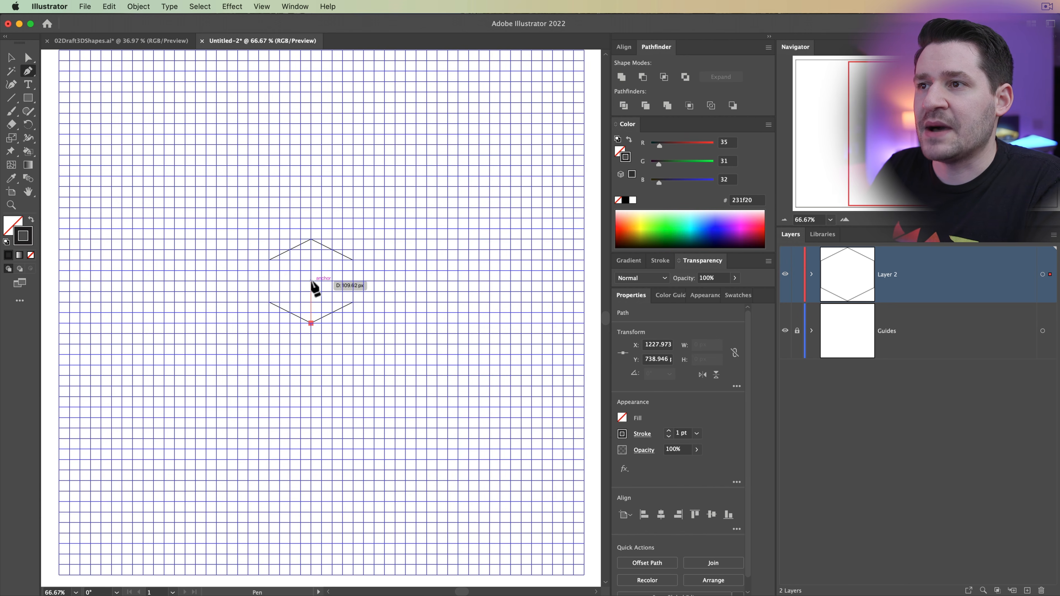
left_click(311, 280)
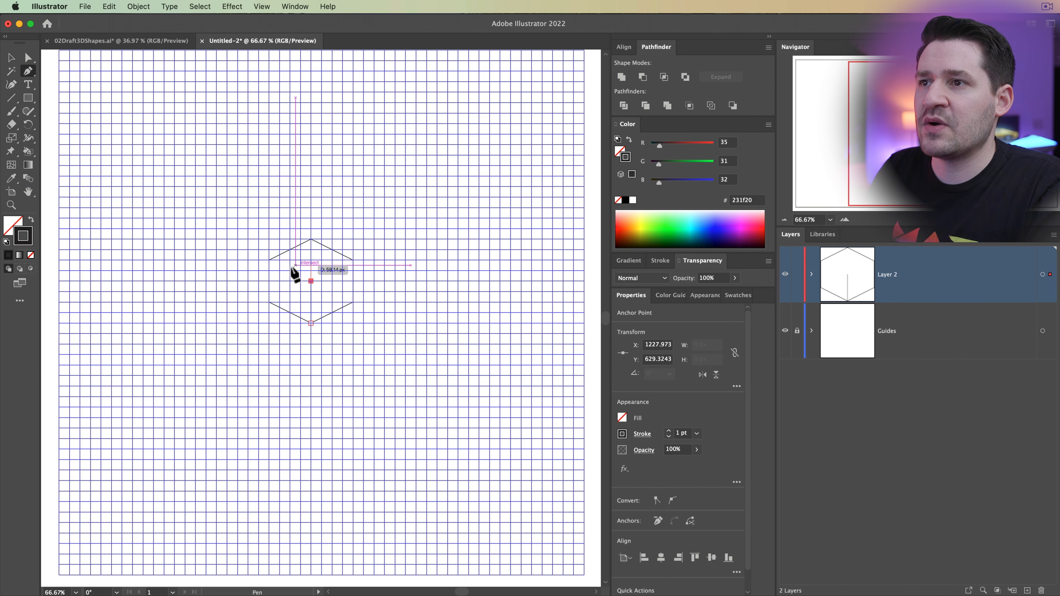
left_click(353, 260)
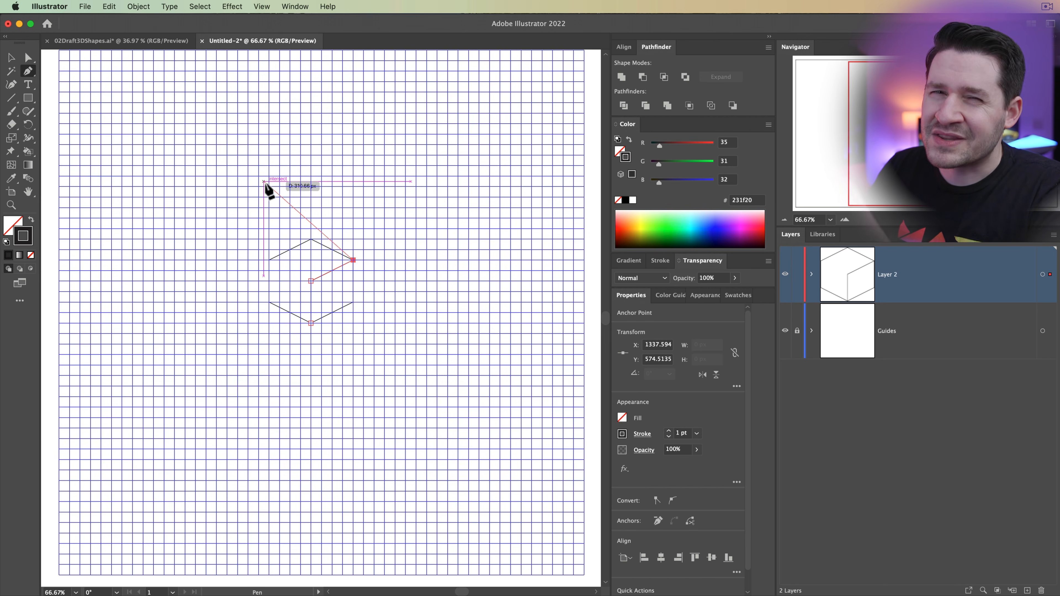
key("Escape")
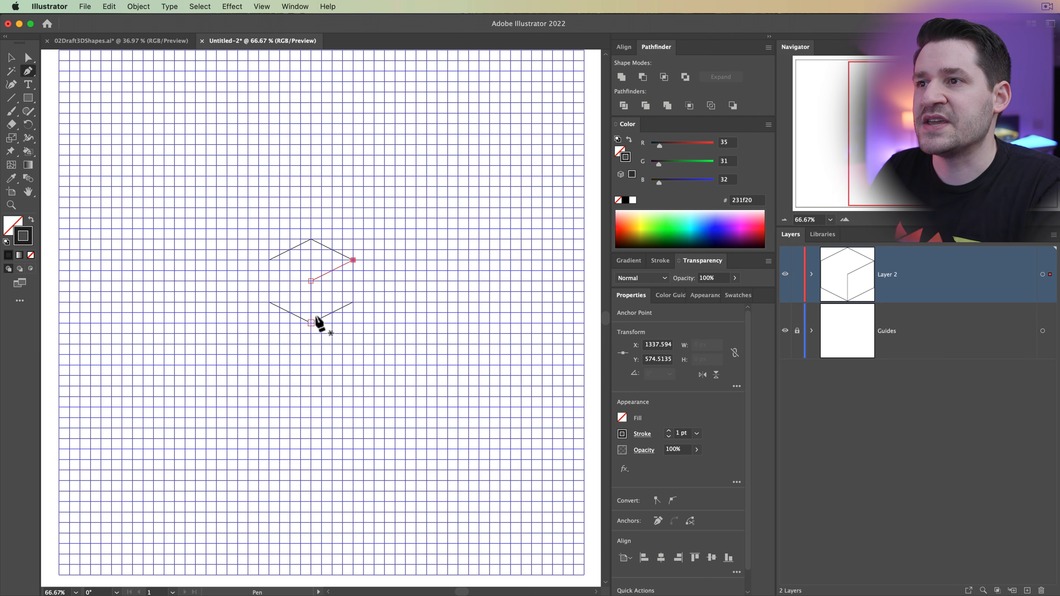
left_click(269, 260)
left_click(310, 281)
key("Escape")
key("v")
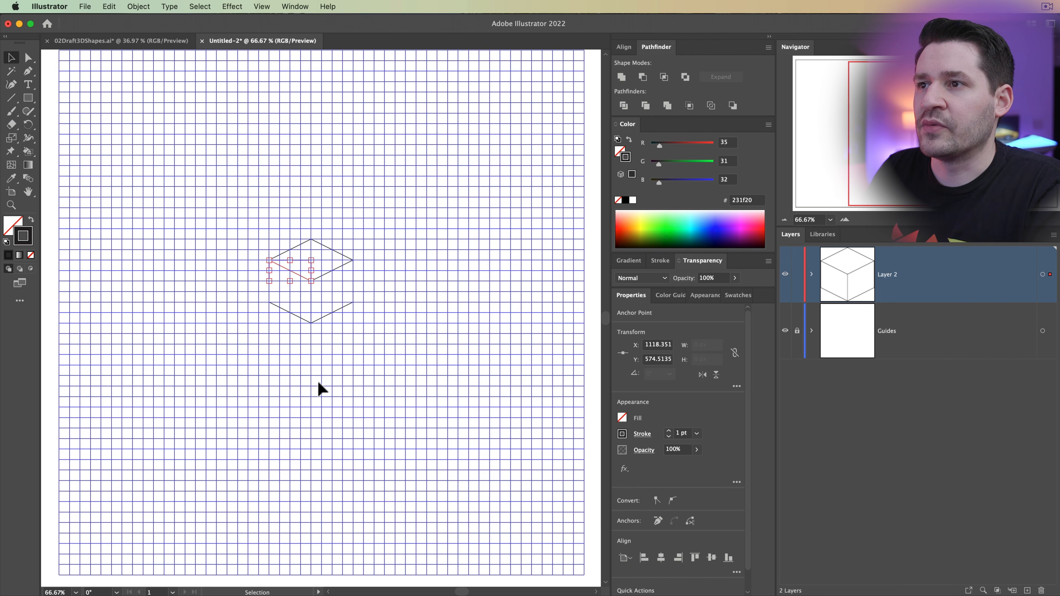
left_click(298, 386)
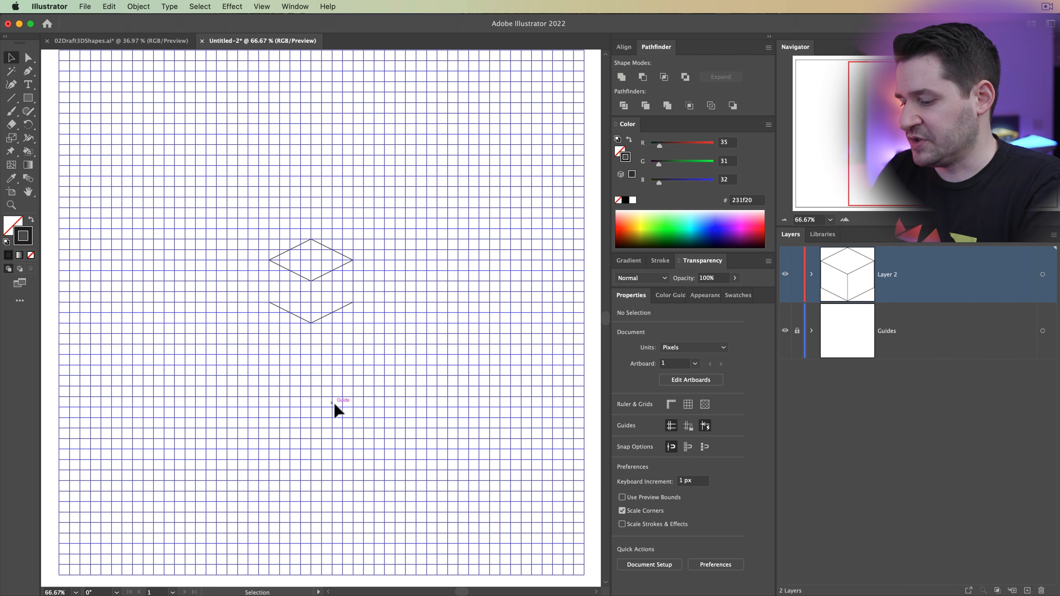
- With the guides hidden, set the stroke of all the cube's paths to 4 pt, and show the guides again
key("super+semicolon")
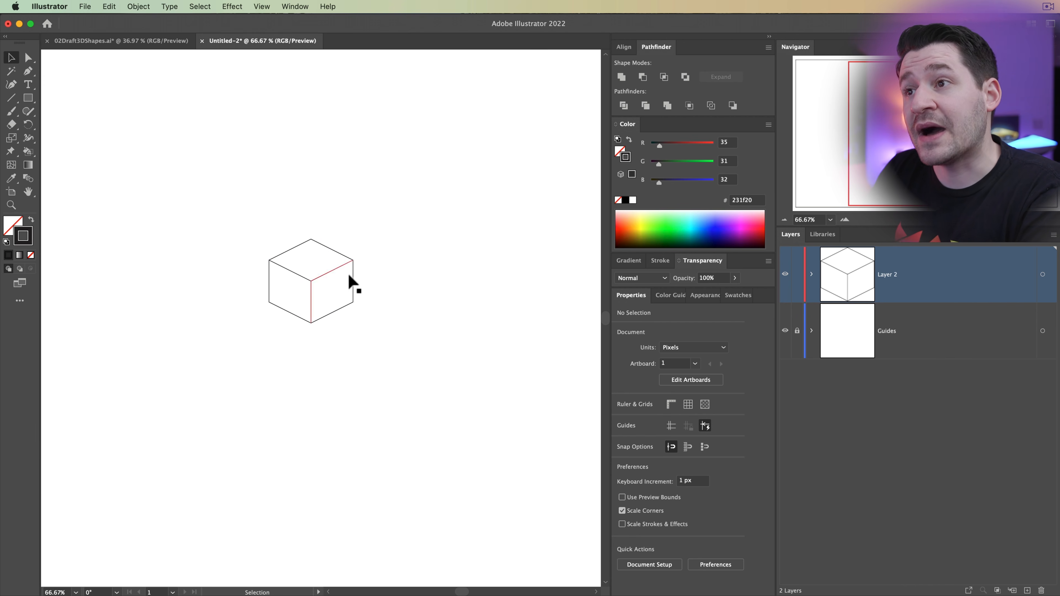
left_click_drag(198, 208, 435, 398)
left_click(669, 431)
left_click(669, 430)
left_click(416, 400)
key("super+semicolon")
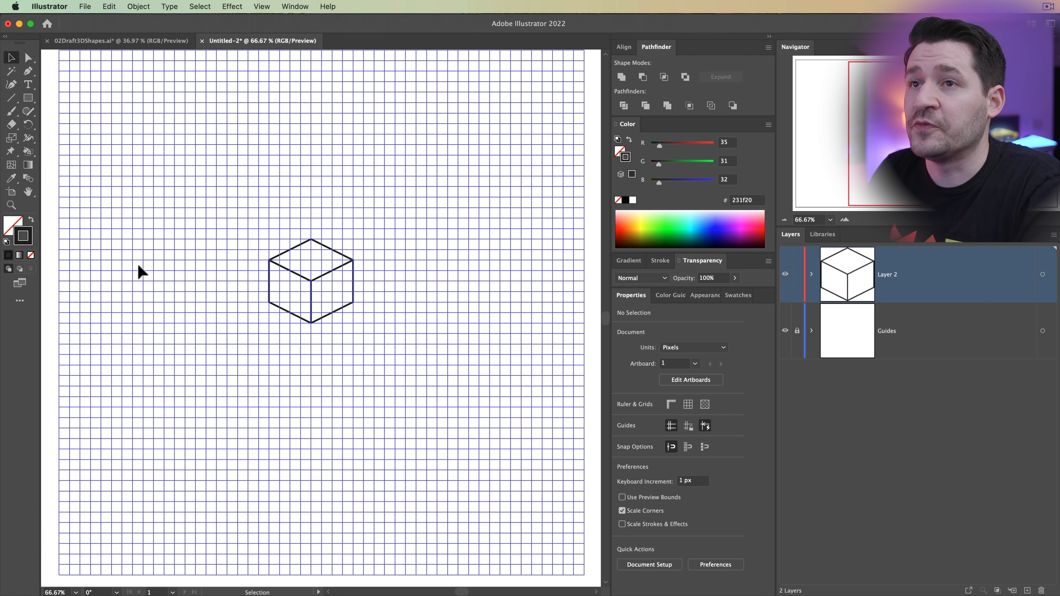
- Draw a closed hexagon about 438 px wide and 438 px high around the cube with the Pen tool, placing its corners on guide intersections
left_click(29, 71)
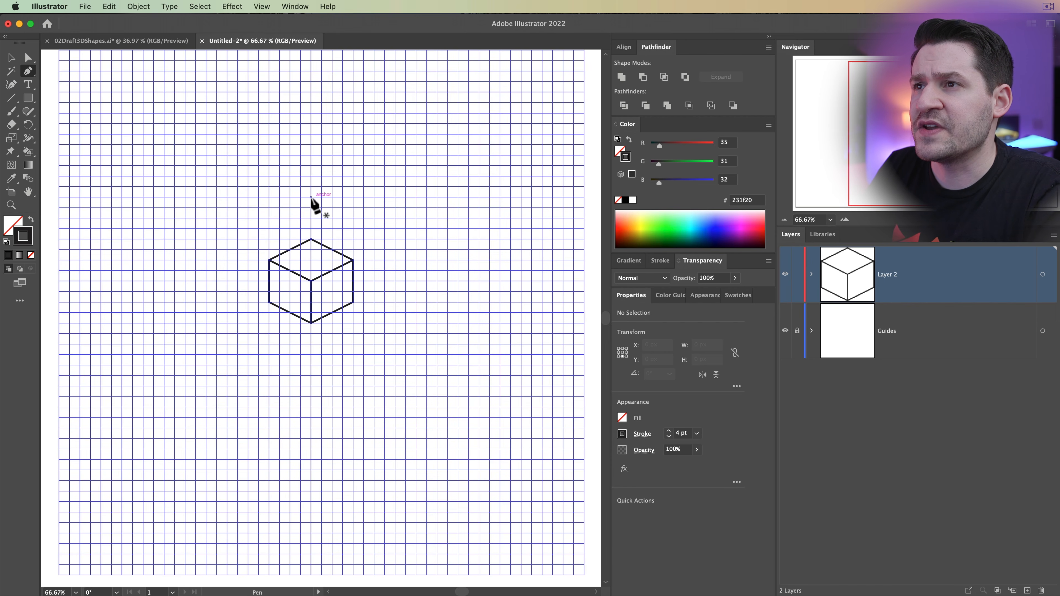
left_click(311, 195)
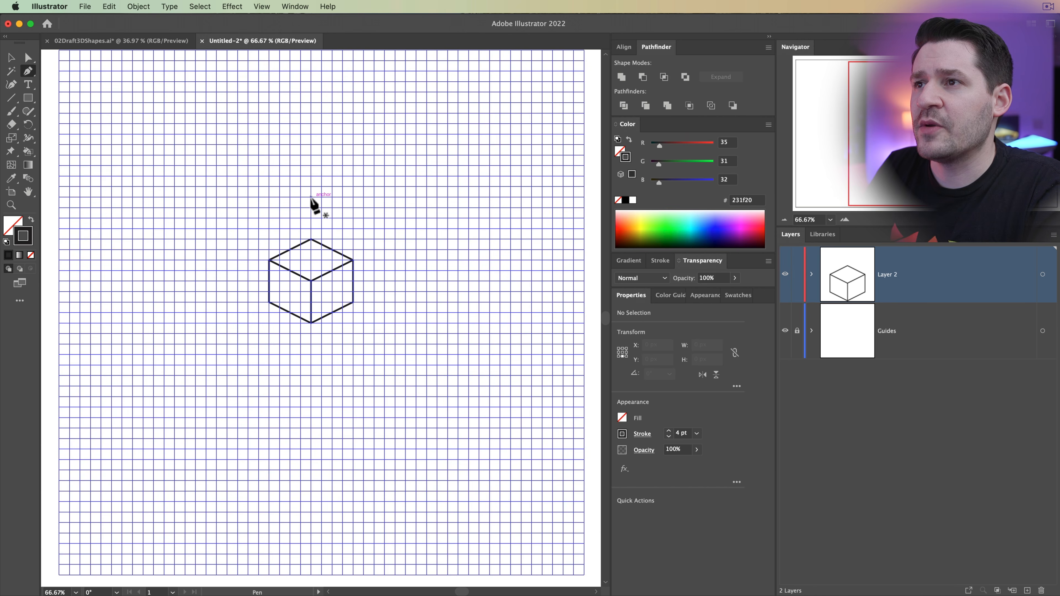
left_click(311, 197)
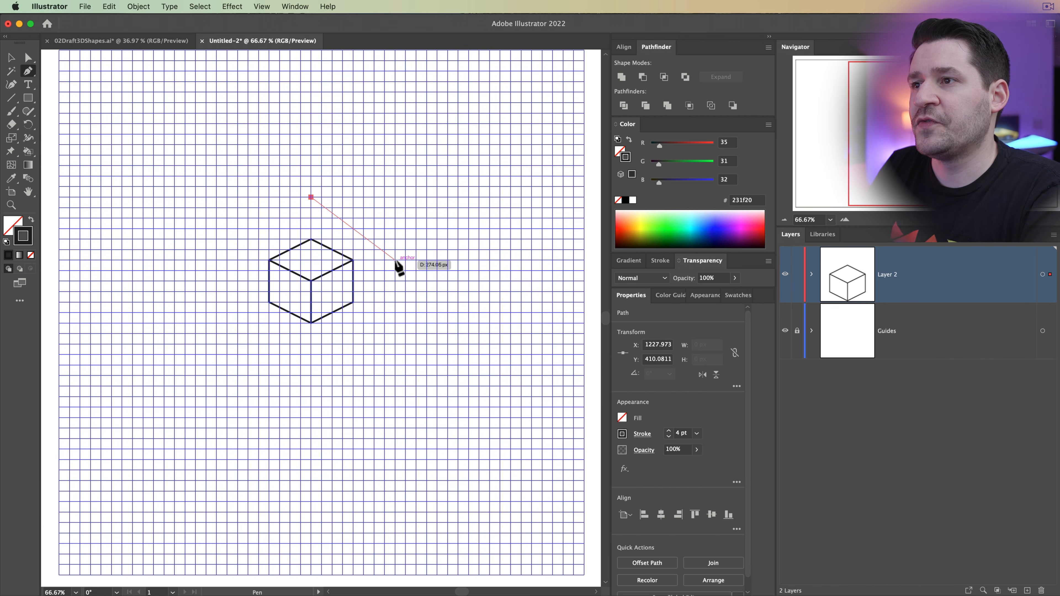
left_click(395, 238)
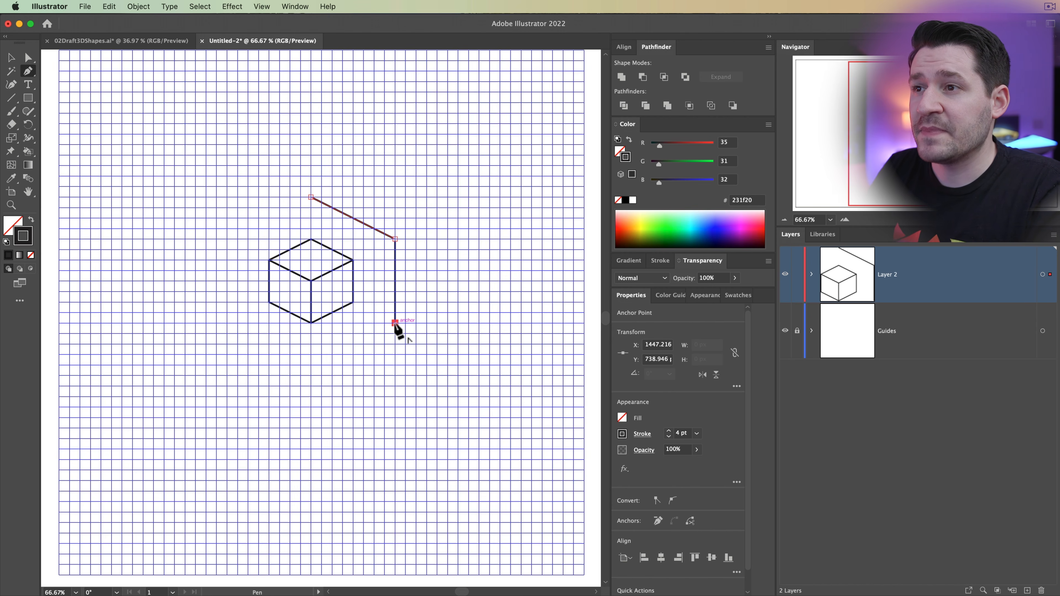
left_click(395, 323)
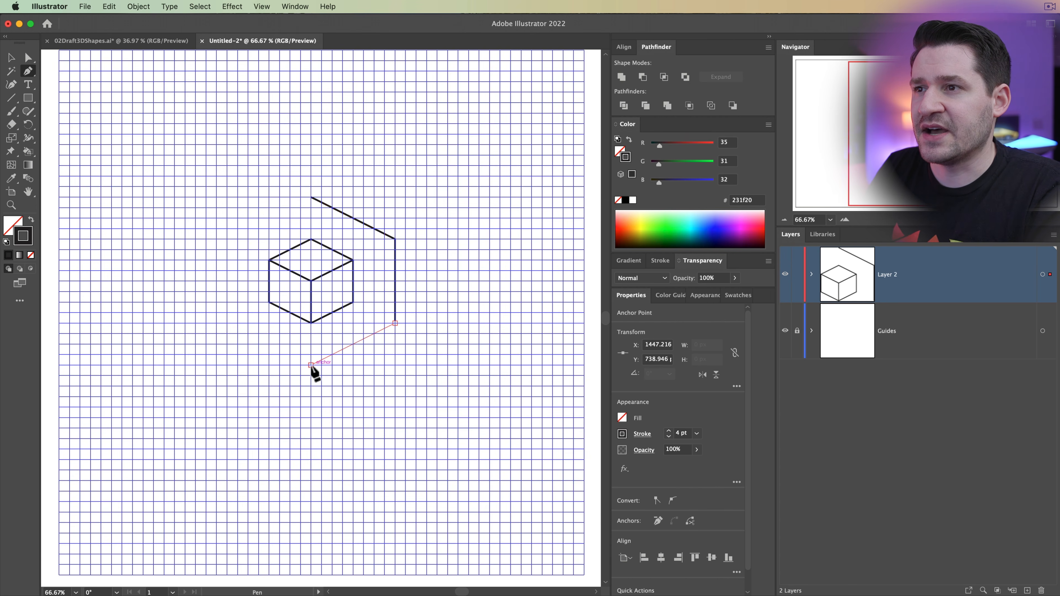
left_click(311, 365)
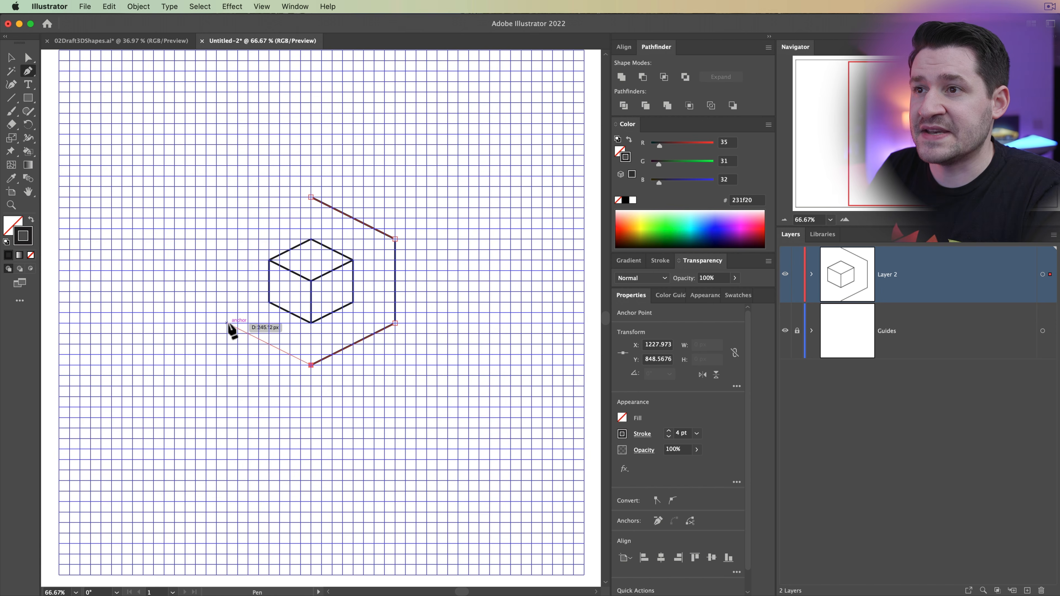
left_click(227, 323)
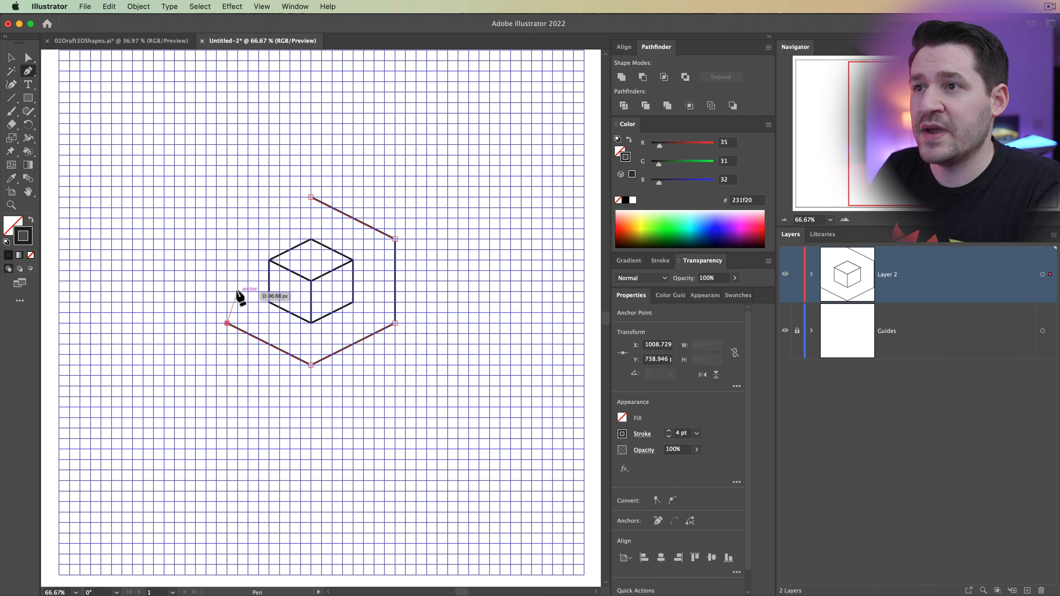
left_click(226, 238)
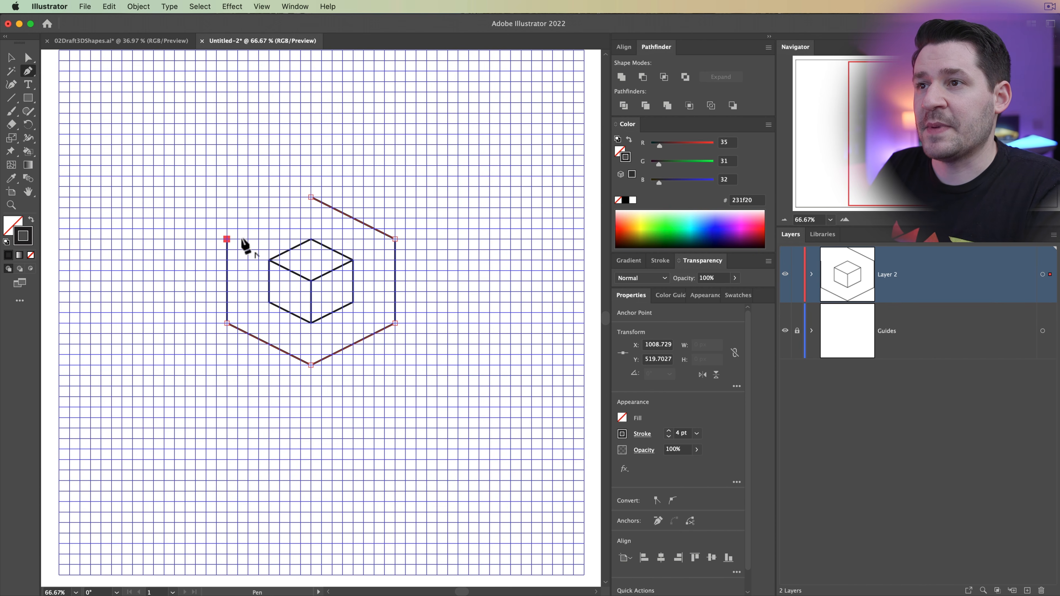
left_click(311, 196)
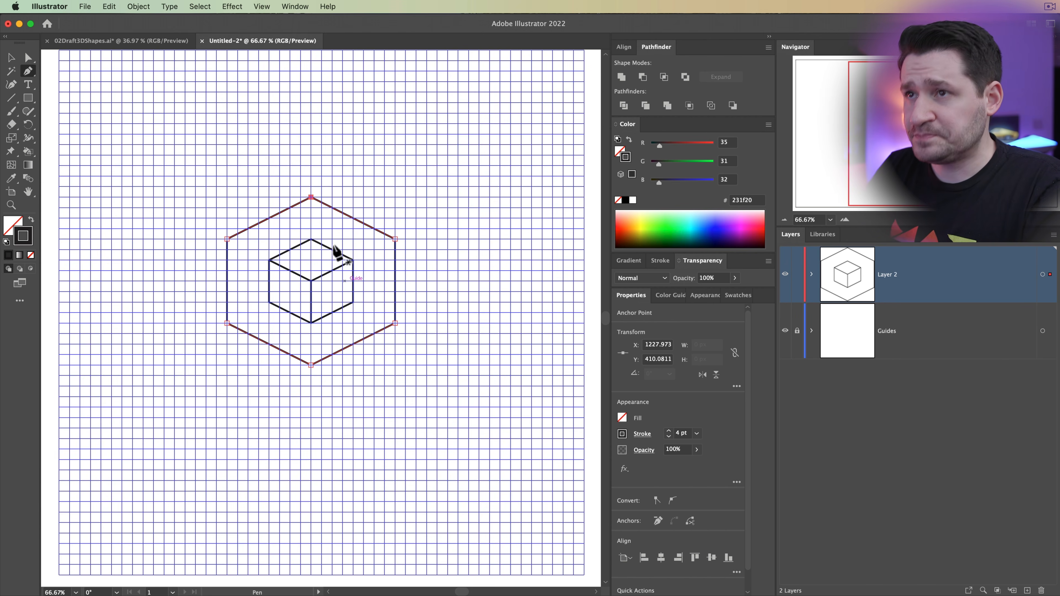
- Connect the outer hexagon's top, lower-right and lower-left corners to the matching corners of the cube with straight Pen tool lines
left_click(310, 197)
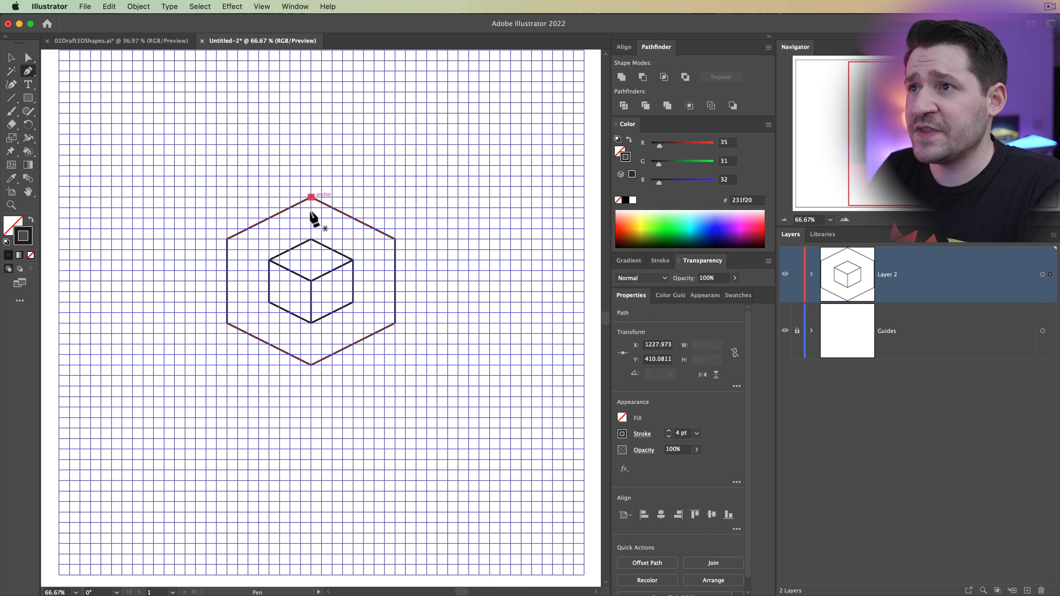
left_click(311, 238)
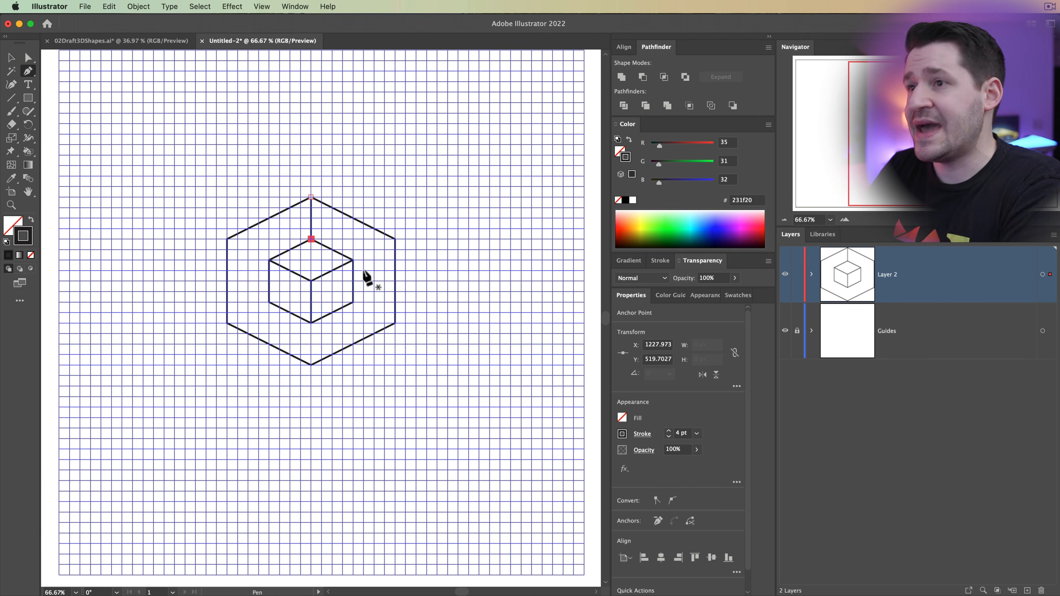
left_click(395, 322)
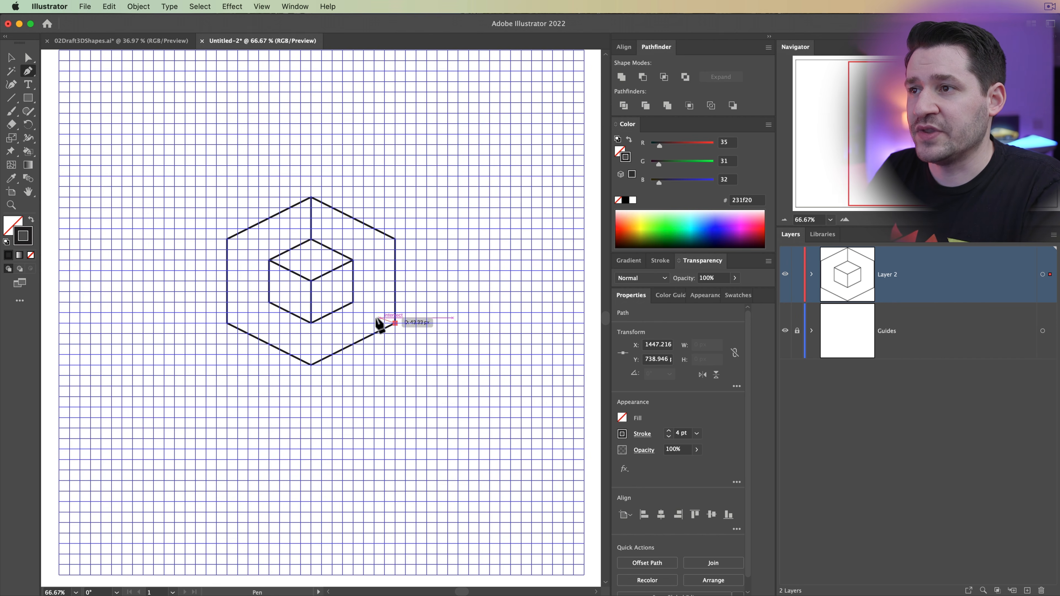
left_click(353, 301)
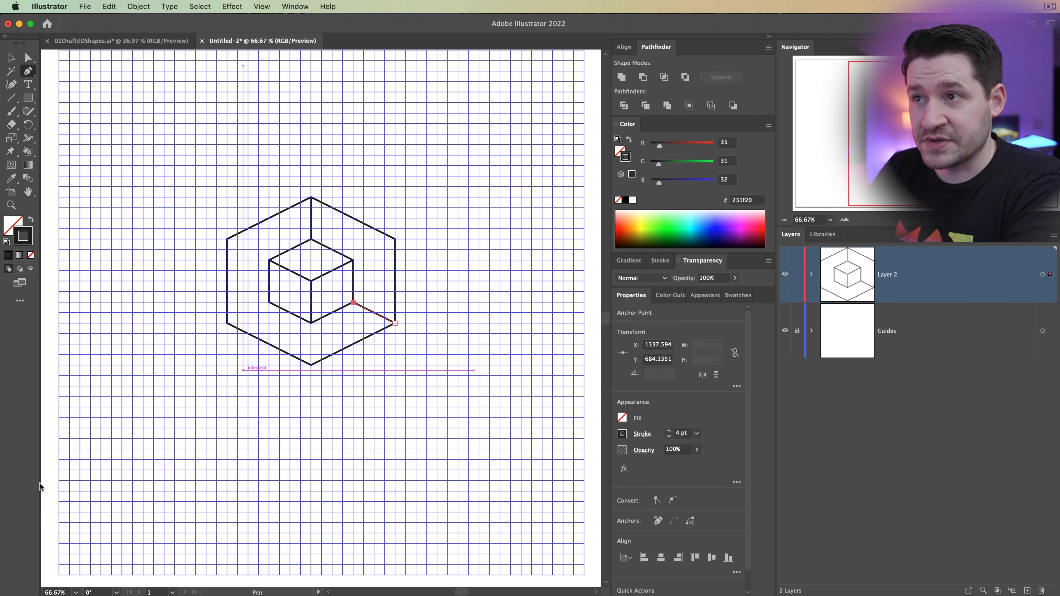
left_click(227, 322)
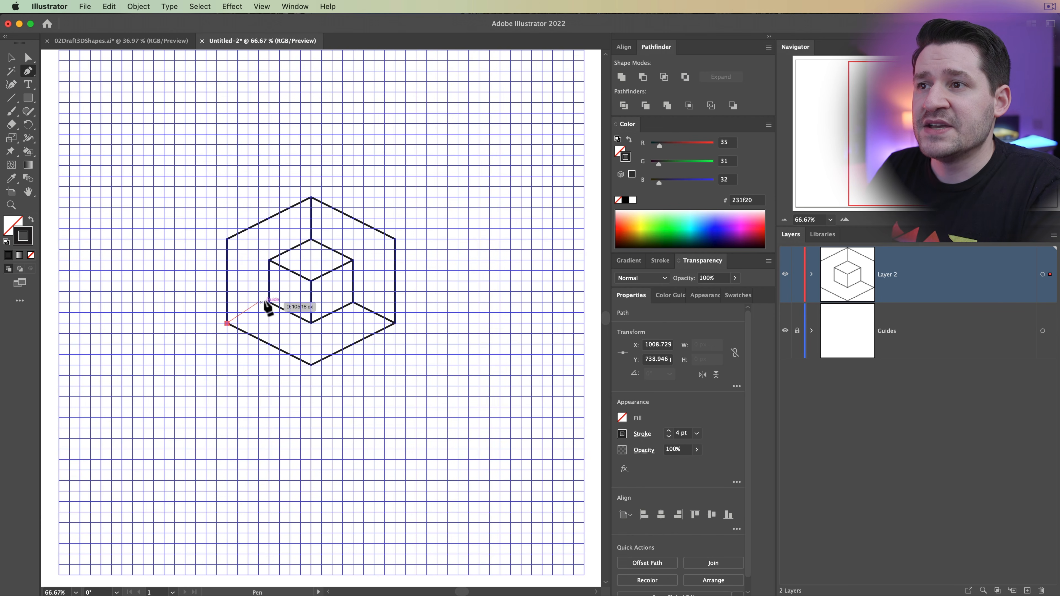
left_click(270, 301)
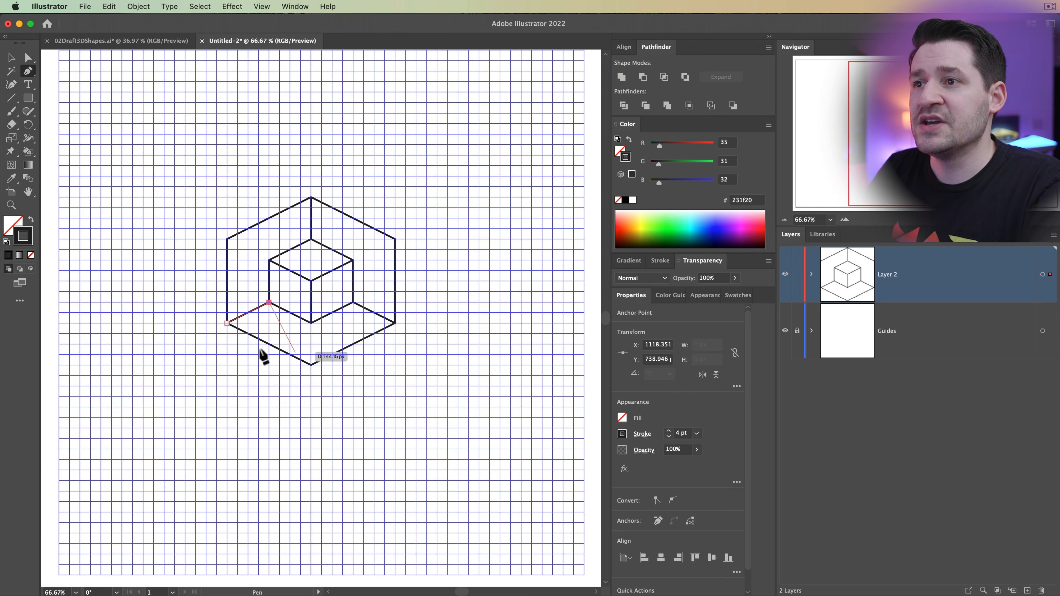
key("Escape")
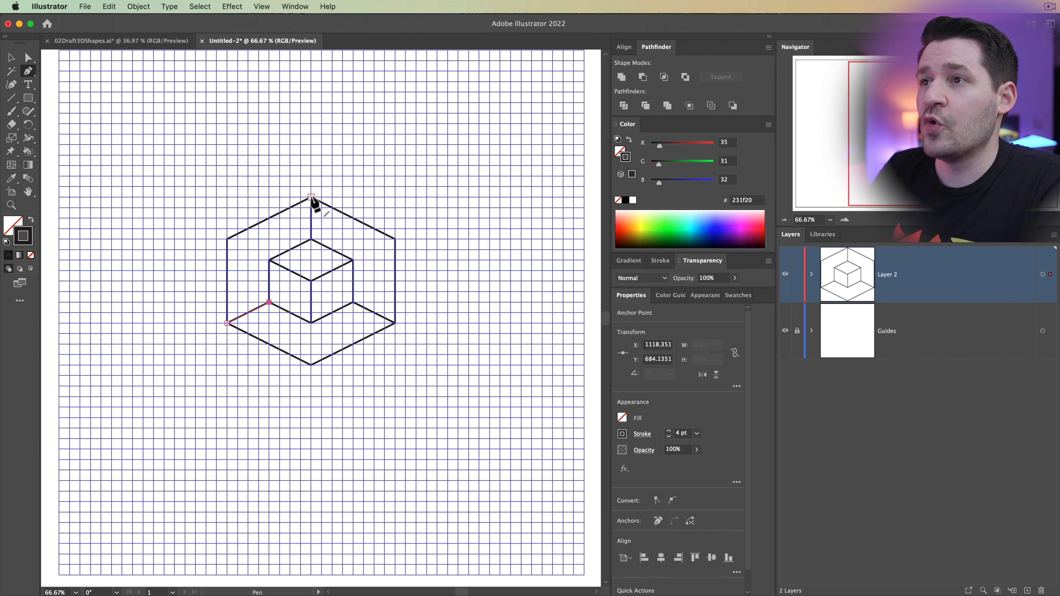
- Draw a third closed hexagon about 658 px wide and 658 px high around the other shapes, placing its corners on guide intersections
left_click(311, 156)
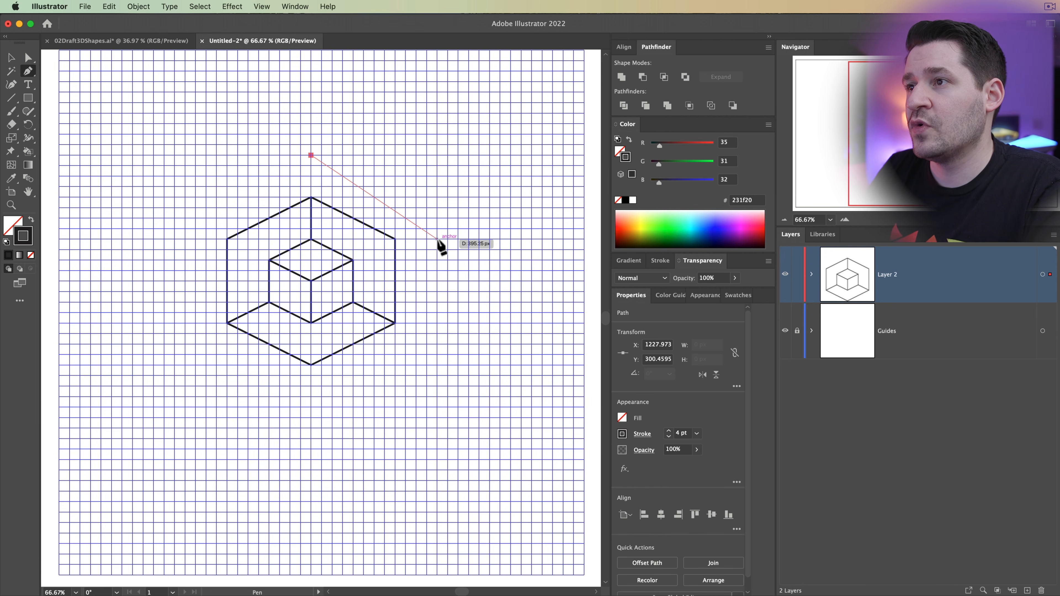
left_click(437, 218)
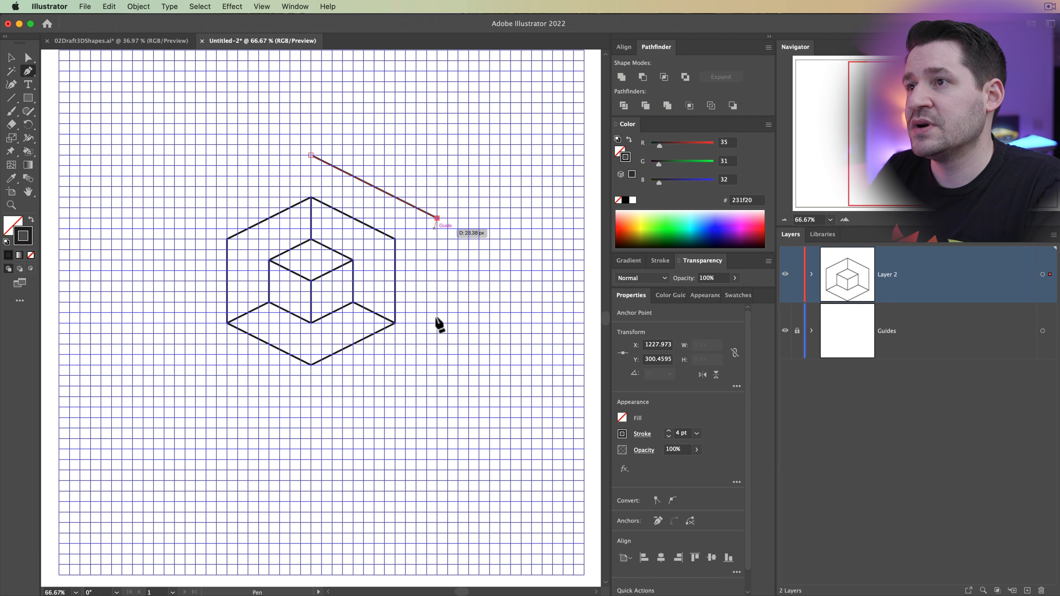
left_click(437, 344)
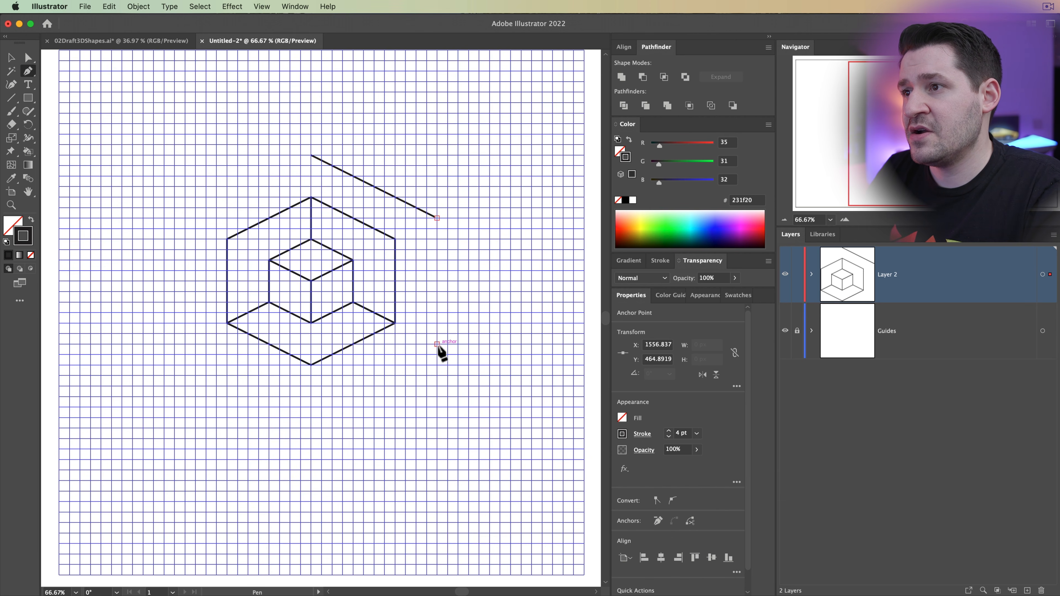
left_click(310, 407)
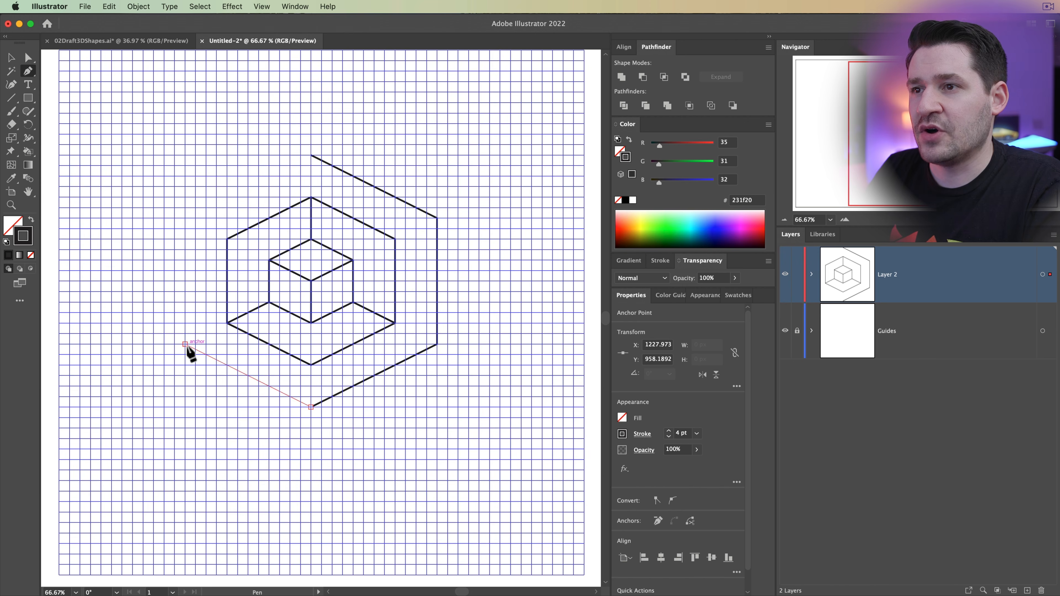
left_click(185, 344)
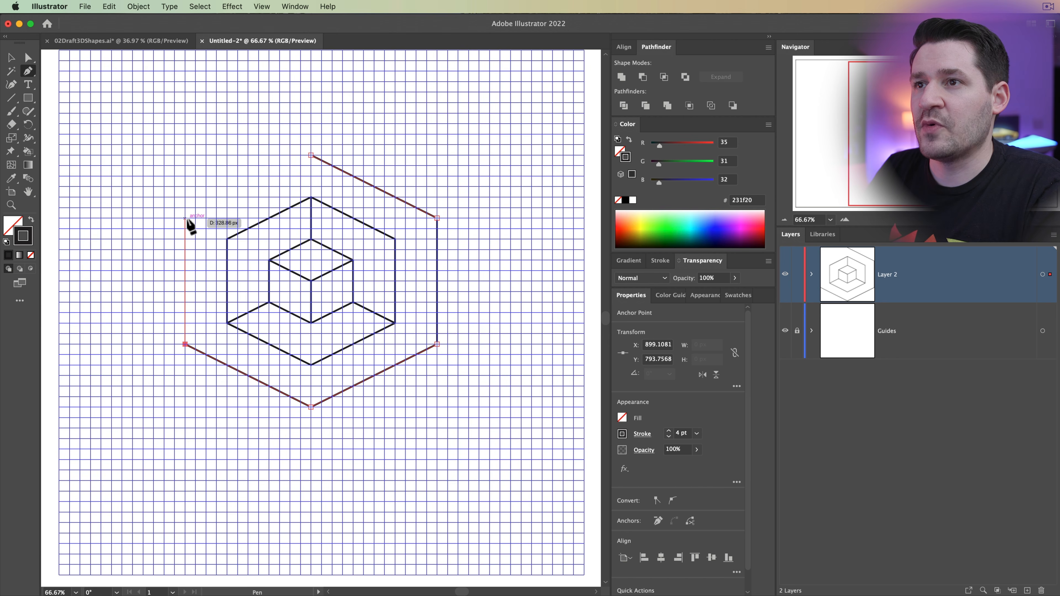
left_click(185, 218)
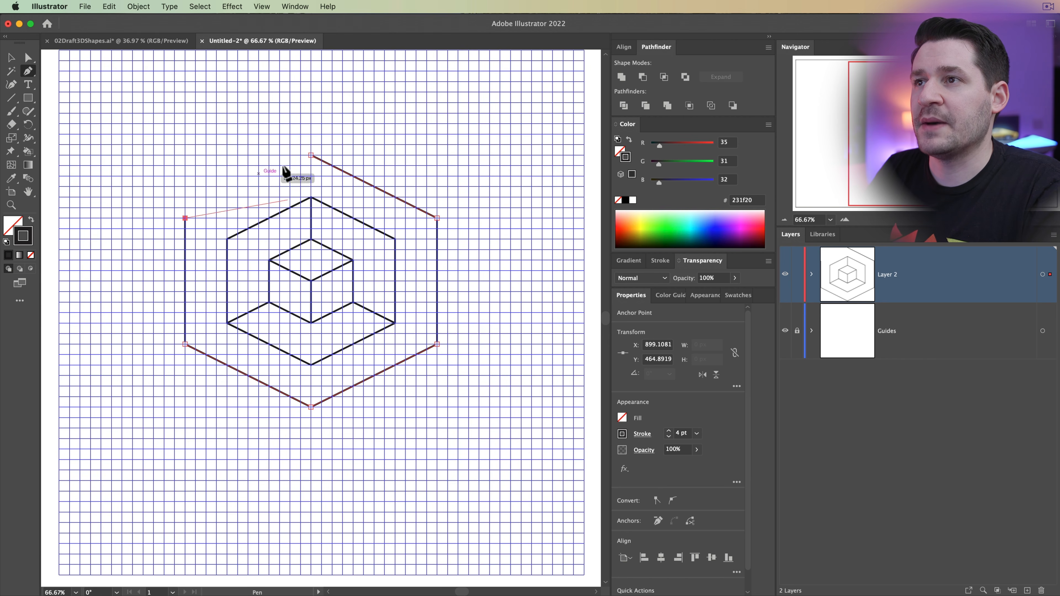
left_click(310, 155)
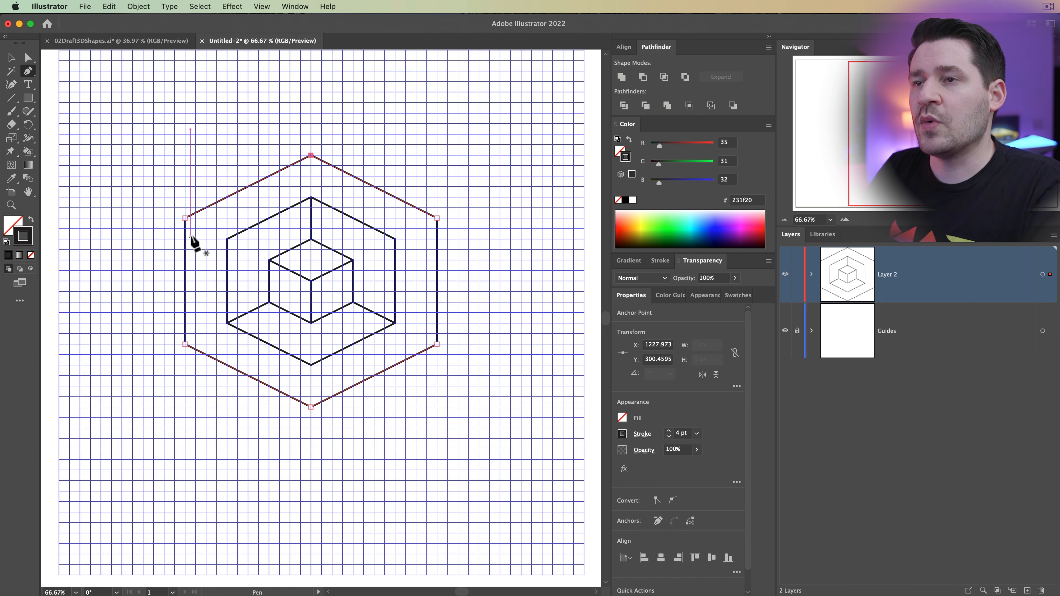
- Hide the guides, connect the outermost hexagon's upper-left, upper-right and bottom corners to the middle hexagon's matching corners with straight Pen tool lines, and deselect
key("super+apostrophe")
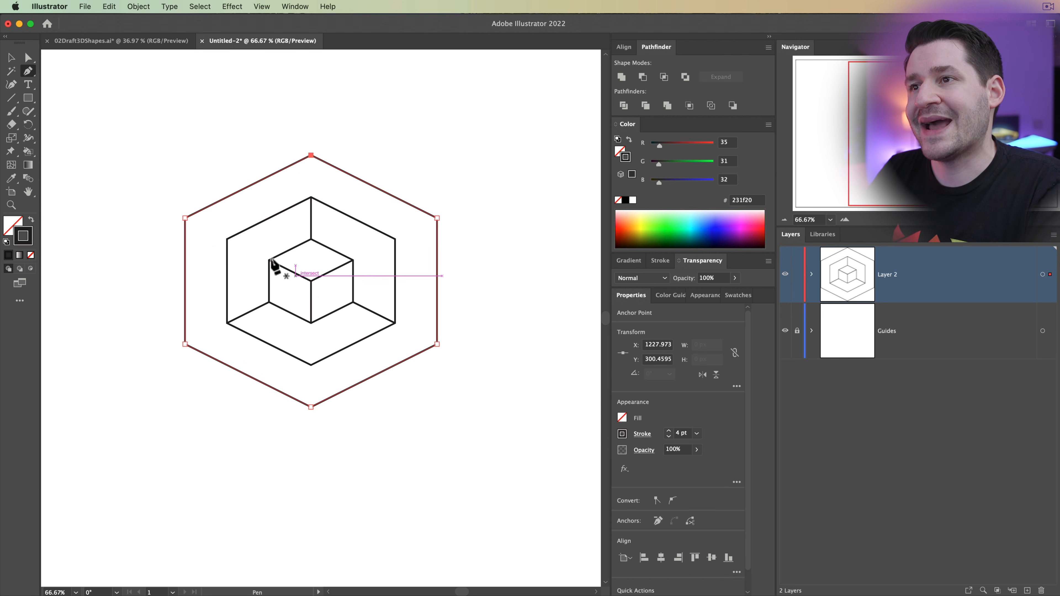
left_click(185, 218)
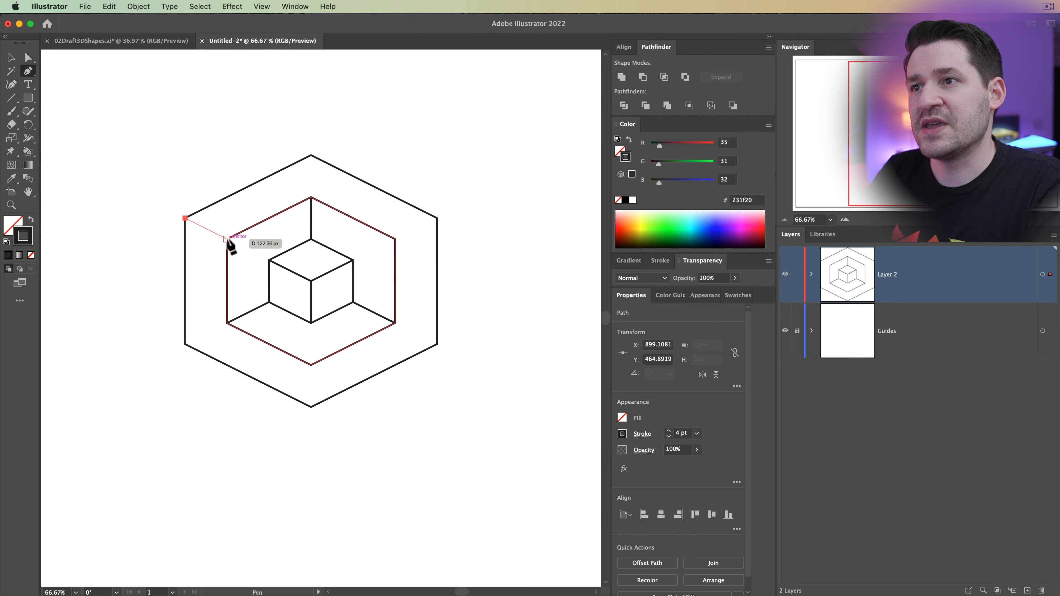
left_click(226, 239)
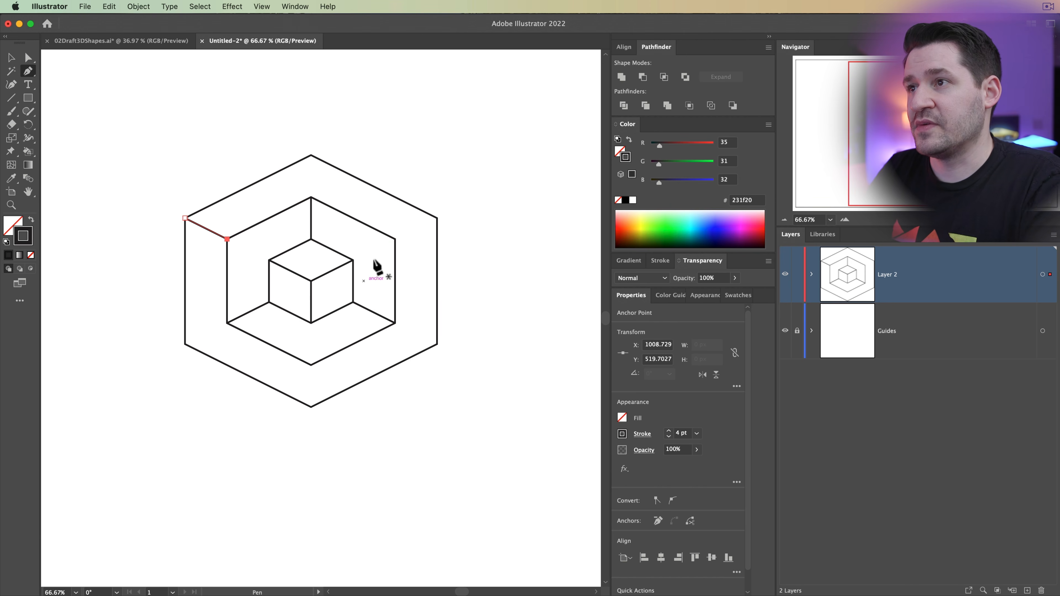
left_click(437, 218)
left_click(394, 239)
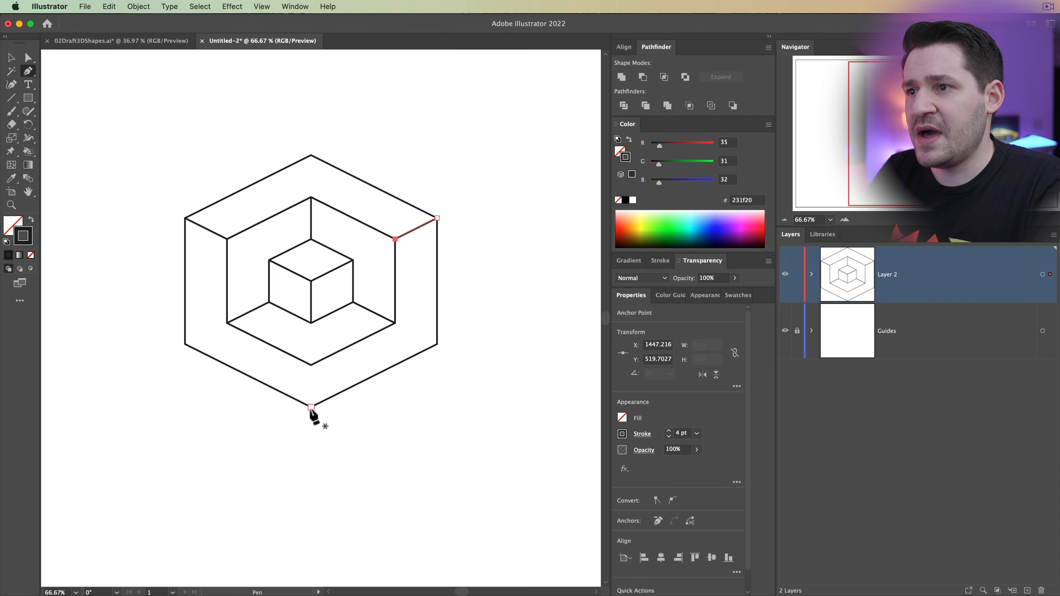
left_click(310, 407)
left_click(311, 365)
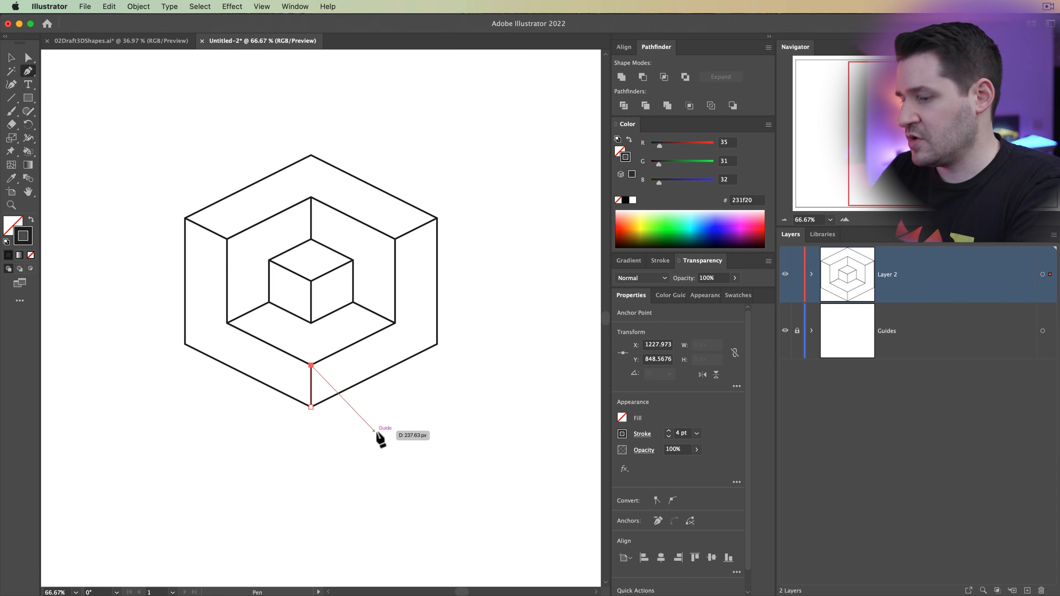
key("v")
left_click(506, 425)
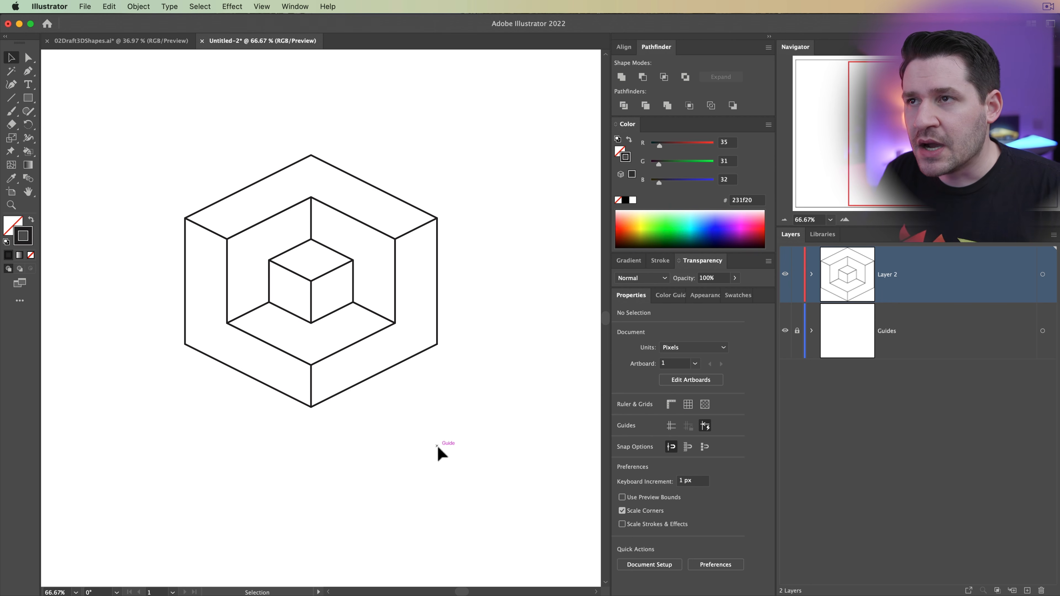
left_click_drag(445, 337, 467, 396)
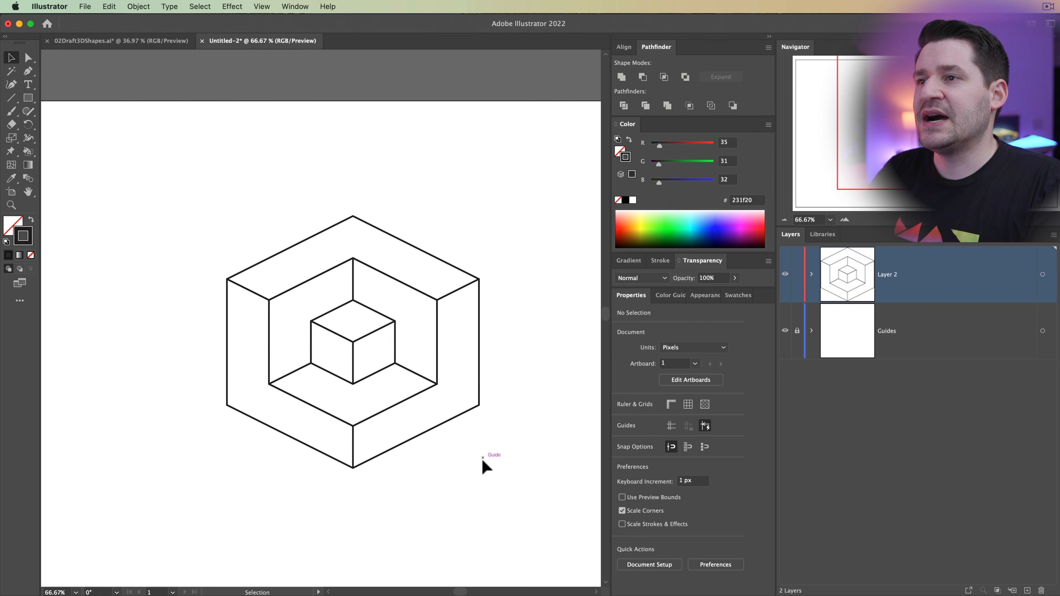
left_click_drag(403, 486, 367, 467)
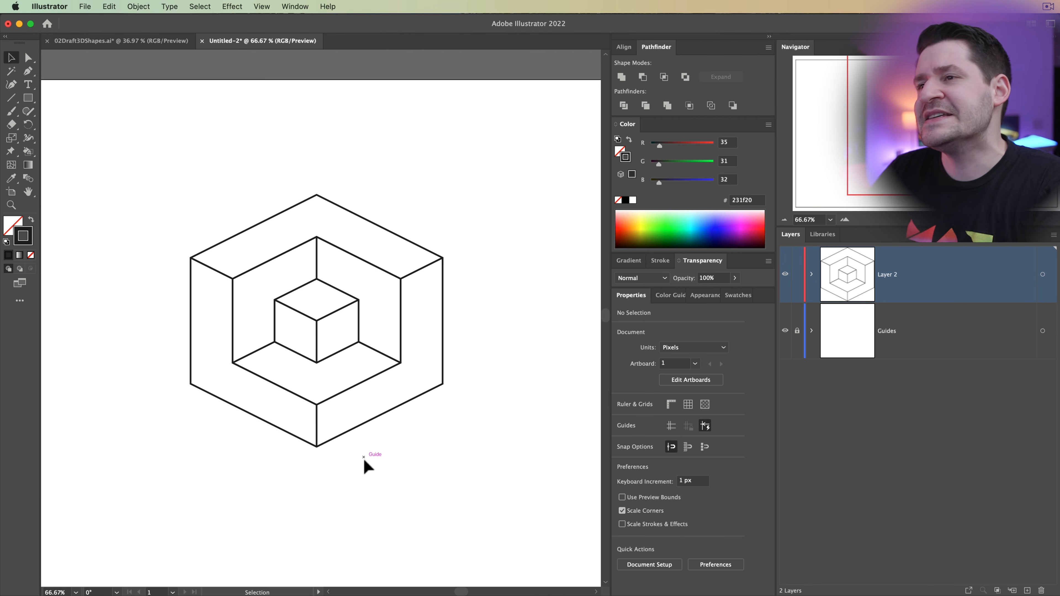
left_click_drag(285, 407, 309, 375)
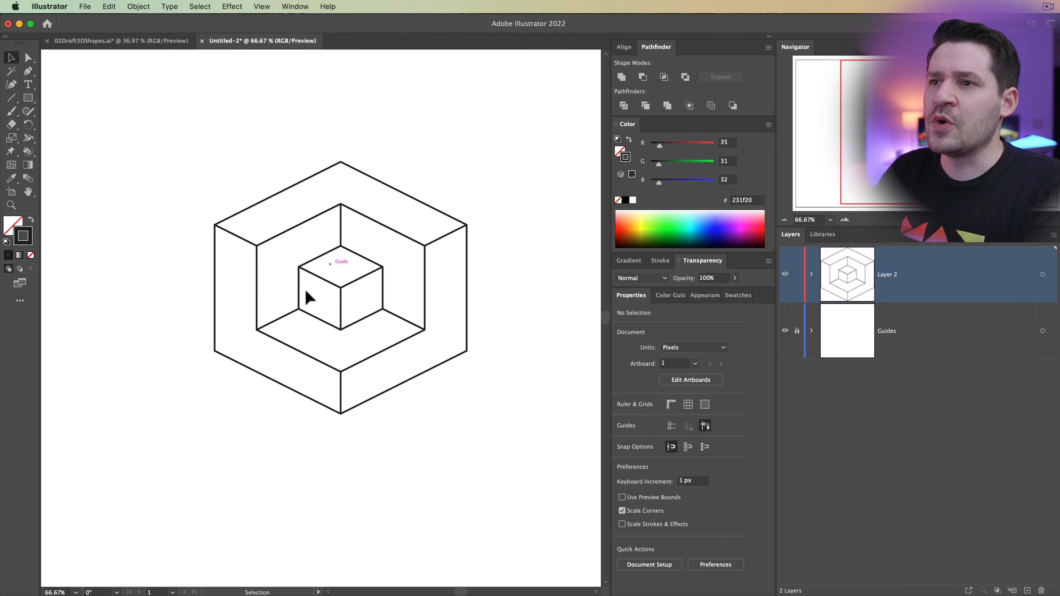
scroll(418, 460, "up", 3)
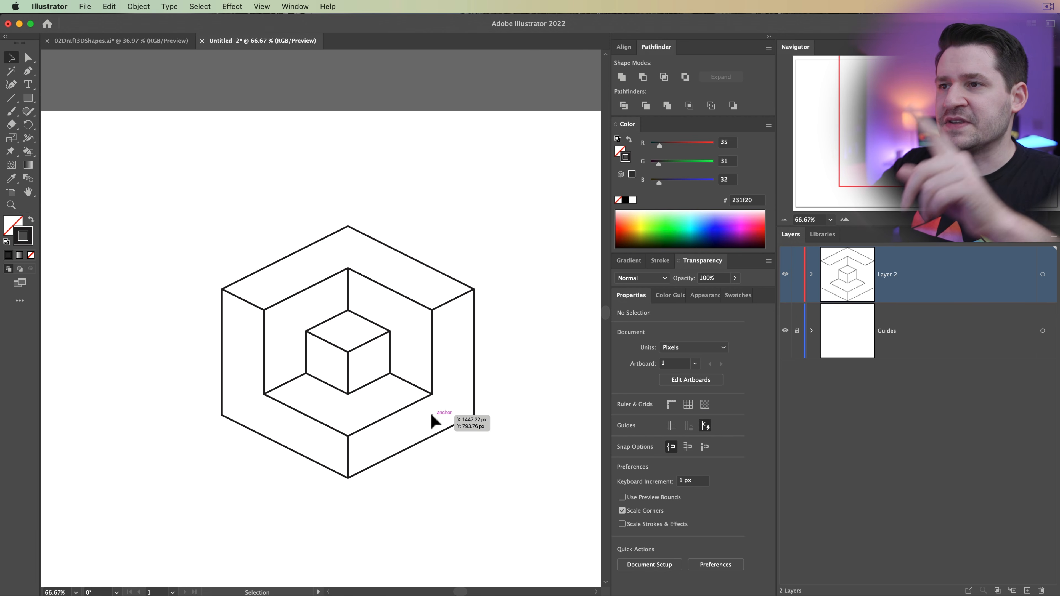
scroll(374, 237, "right", 3)
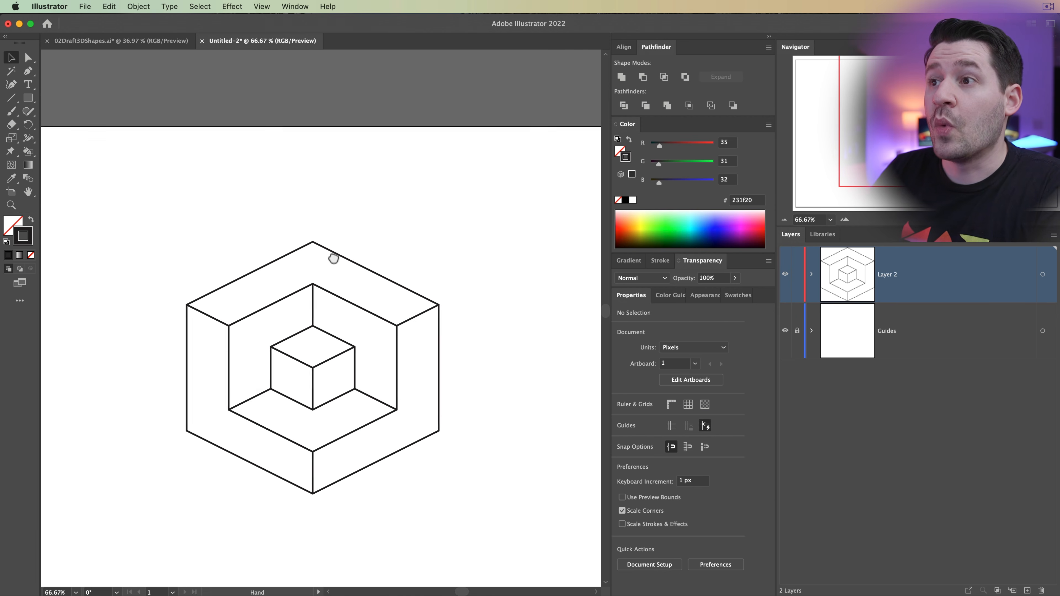
- Show the guides and draw a closed parallelogram about 658 px wide and 329 px high, rising rightward from the upper-left connecting line past the outermost hexagon
key("super+;")
key("space")
left_click_drag(383, 261, 400, 295)
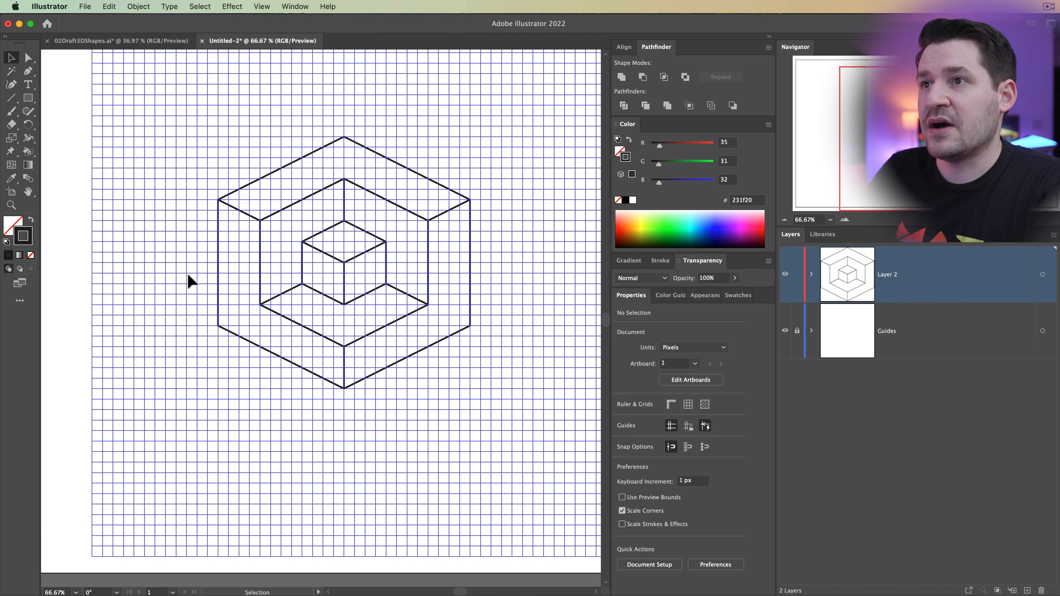
left_click(28, 71)
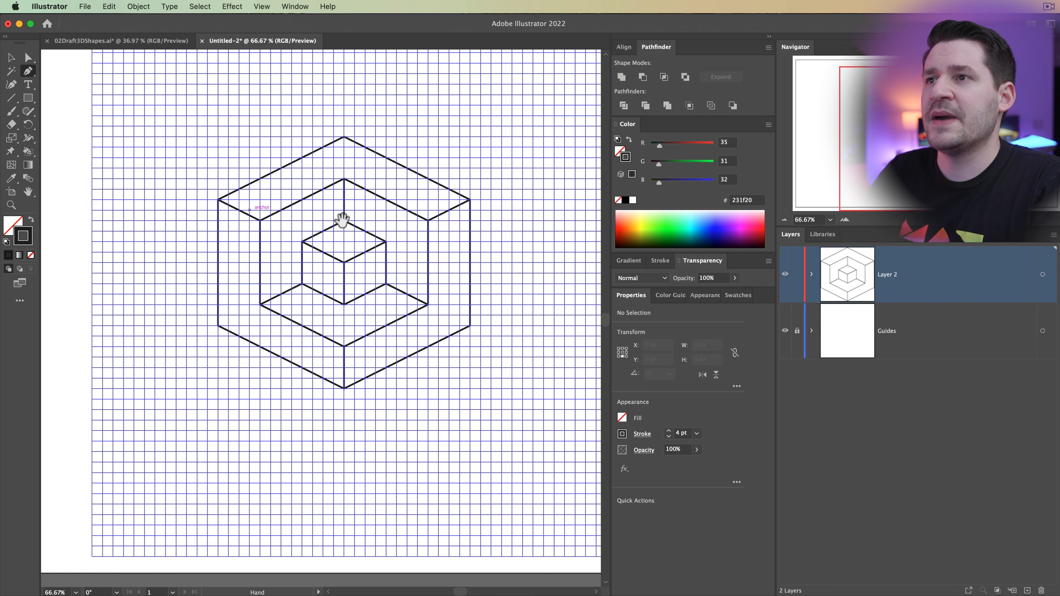
left_click_drag(342, 217, 305, 271)
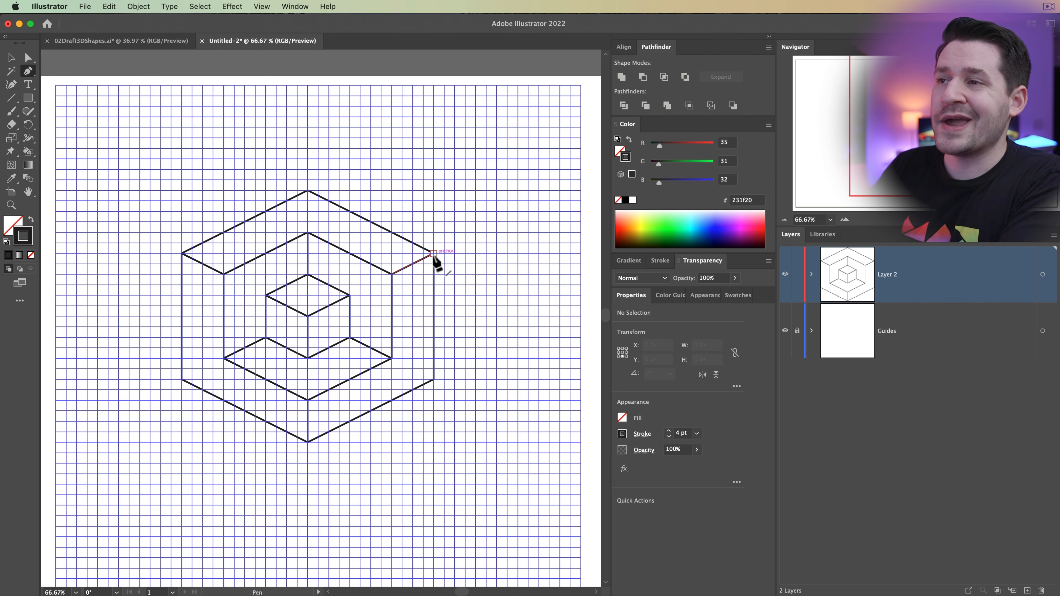
left_click(224, 274)
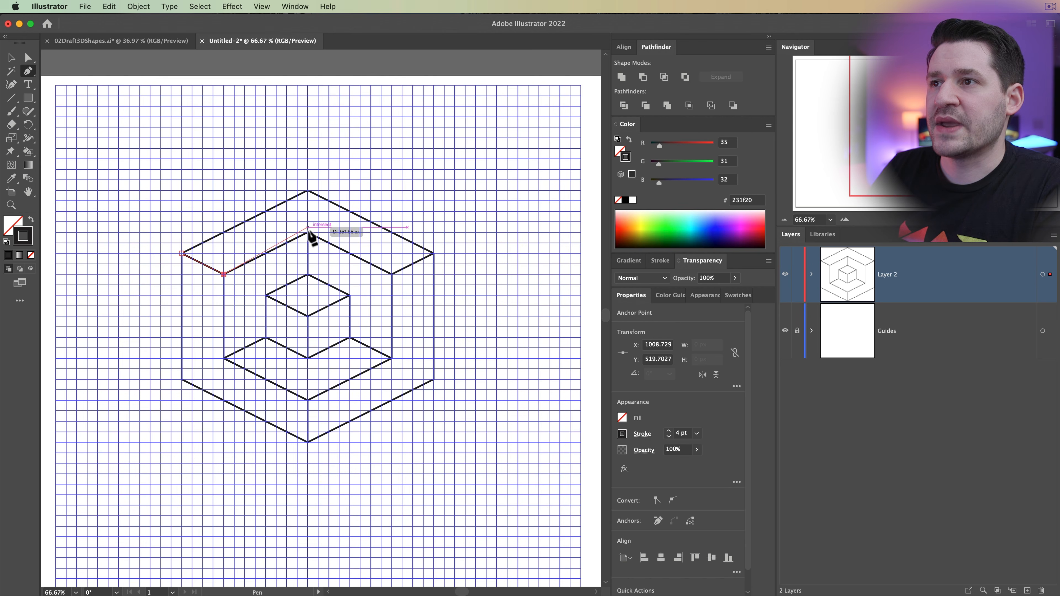
left_click(433, 169)
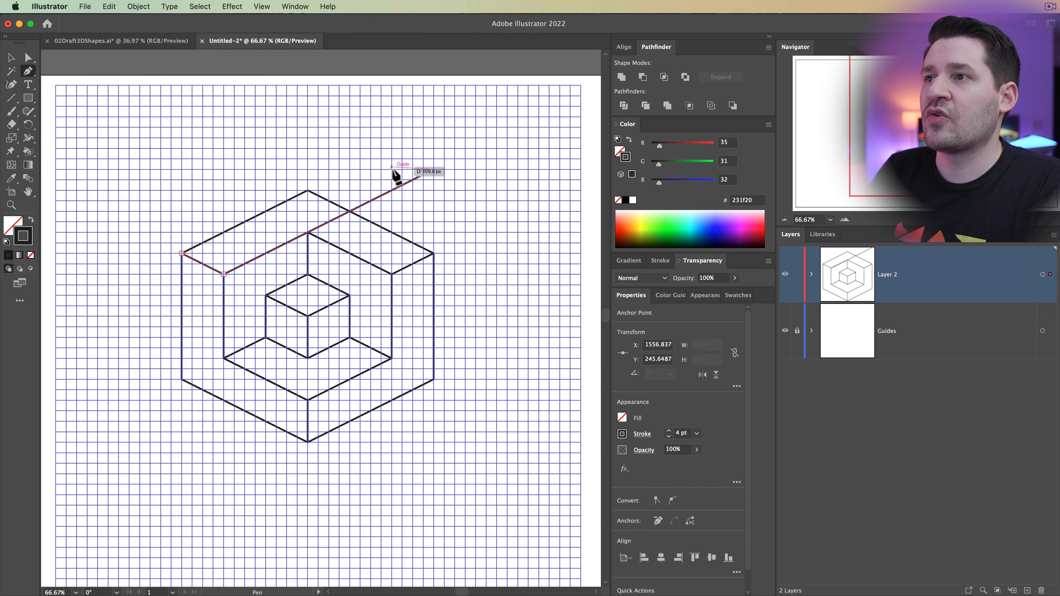
left_click(392, 148)
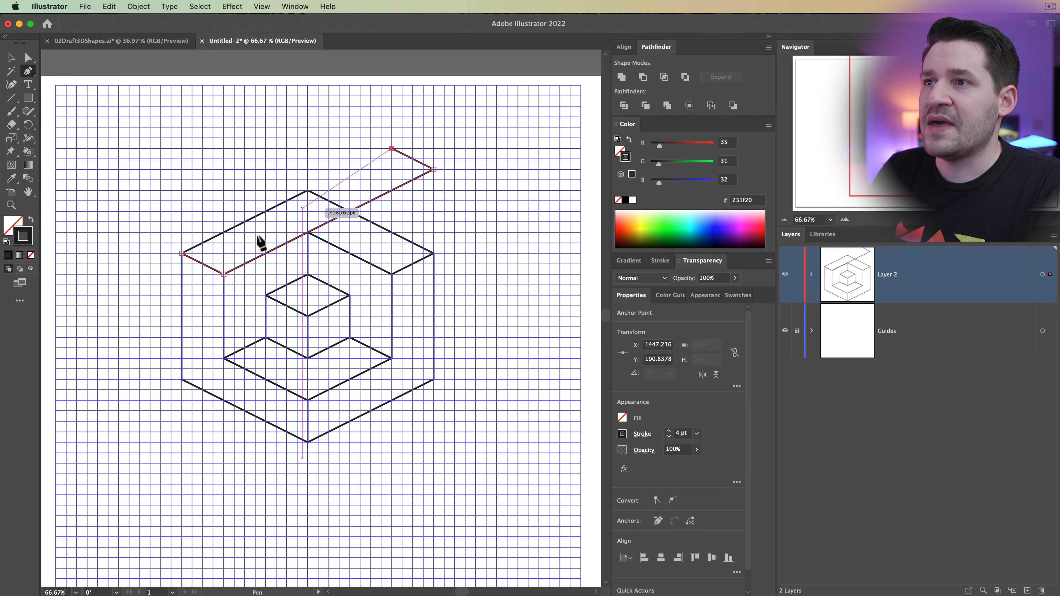
left_click(182, 254)
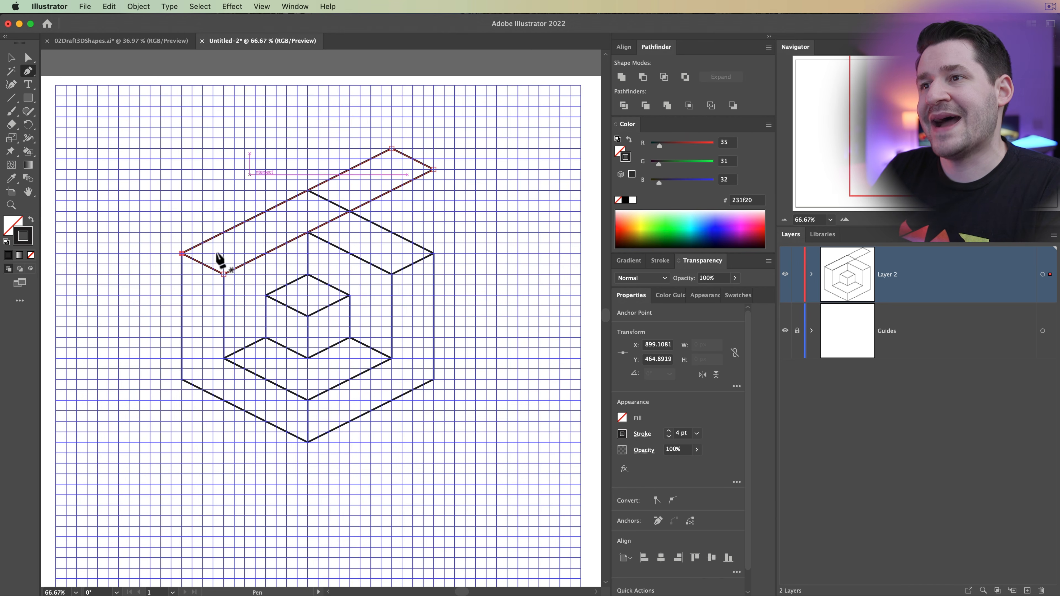
- Draw a mirrored closed parallelogram about 658 px wide and 329 px high, rising leftward from the upper-right connecting line past the outermost hexagon
left_click(392, 274)
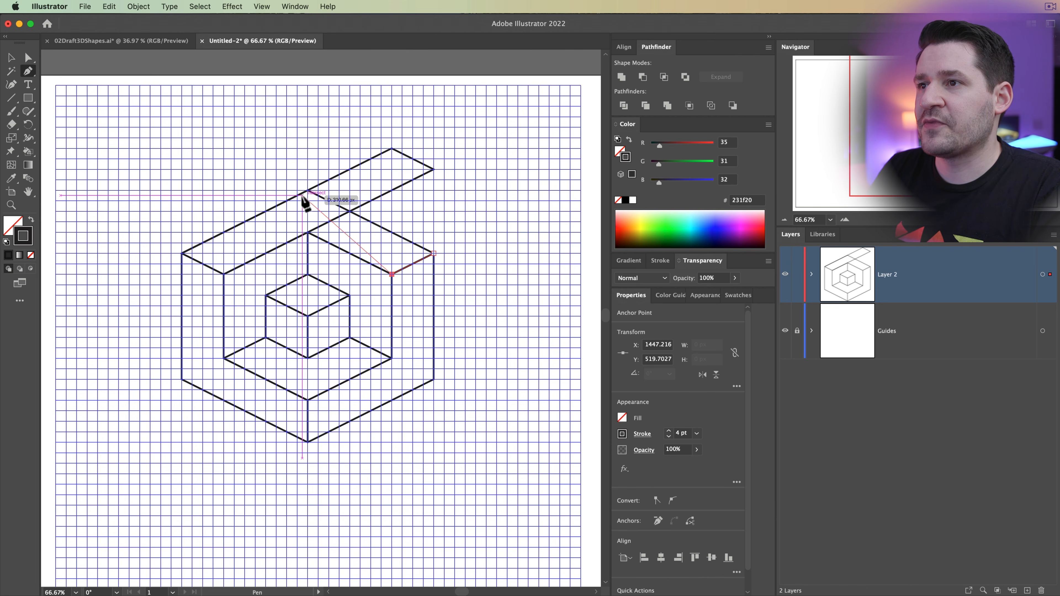
left_click(182, 169)
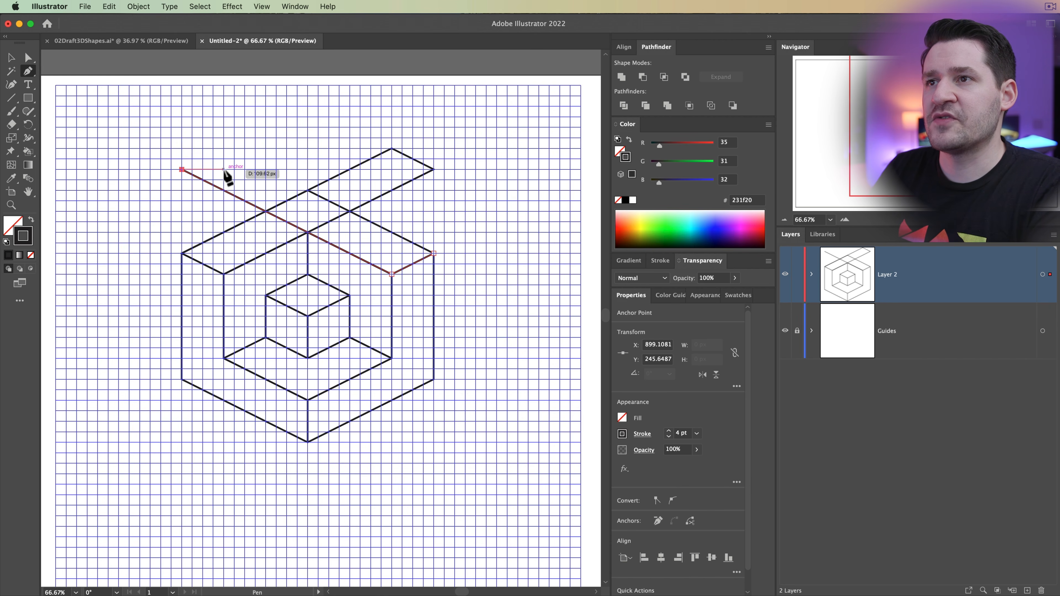
left_click(224, 149)
left_click(435, 254)
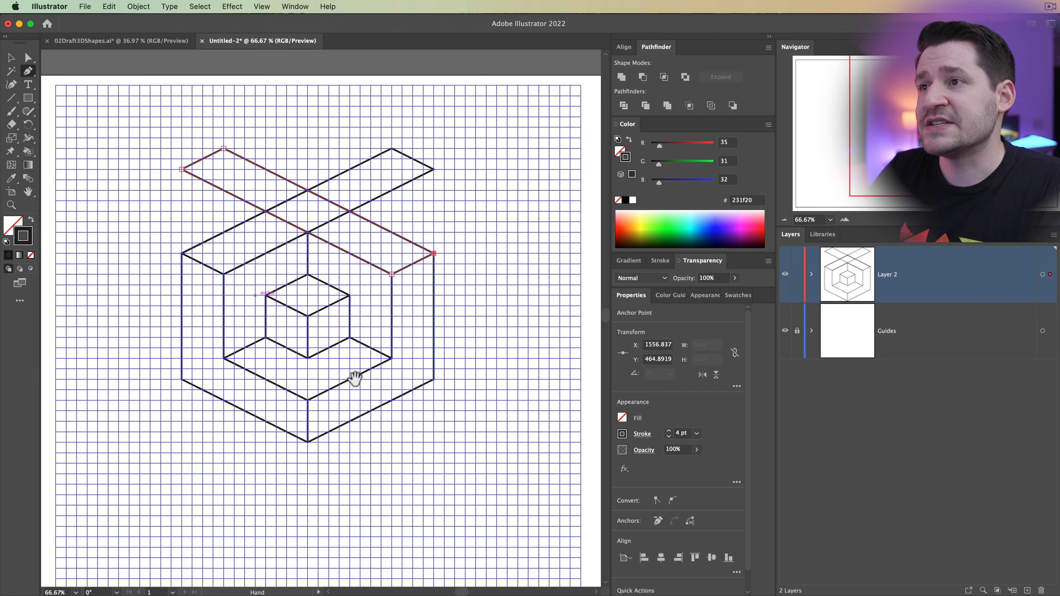
- Draw a closed vertical parallelogram about 110 px wide and 603 px high, running down from the upper-right connecting line past the outermost hexagon
left_click_drag(355, 379, 425, 341)
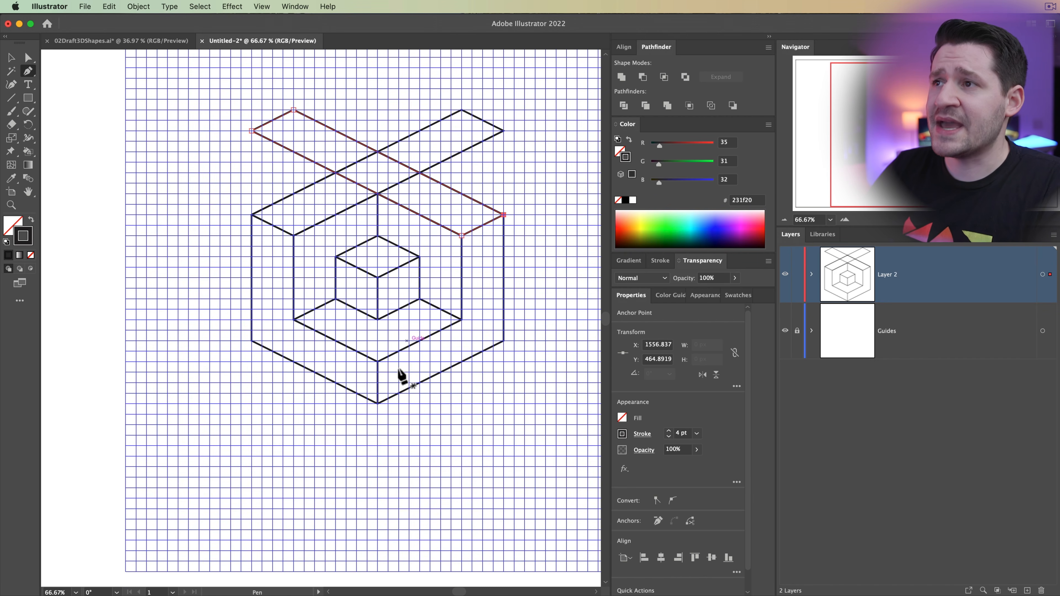
left_click_drag(511, 329, 392, 331)
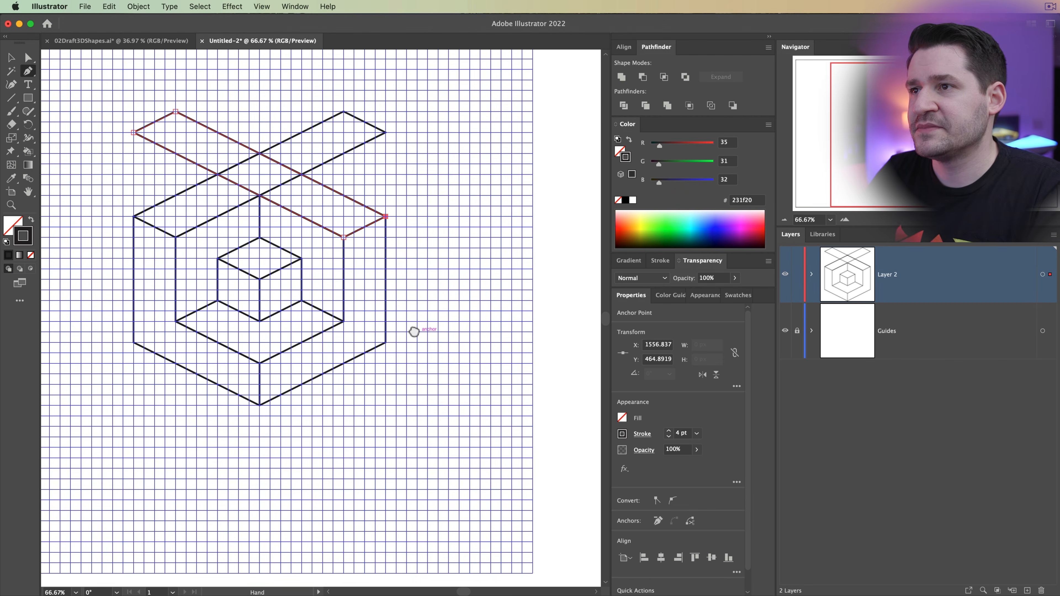
left_click(343, 238)
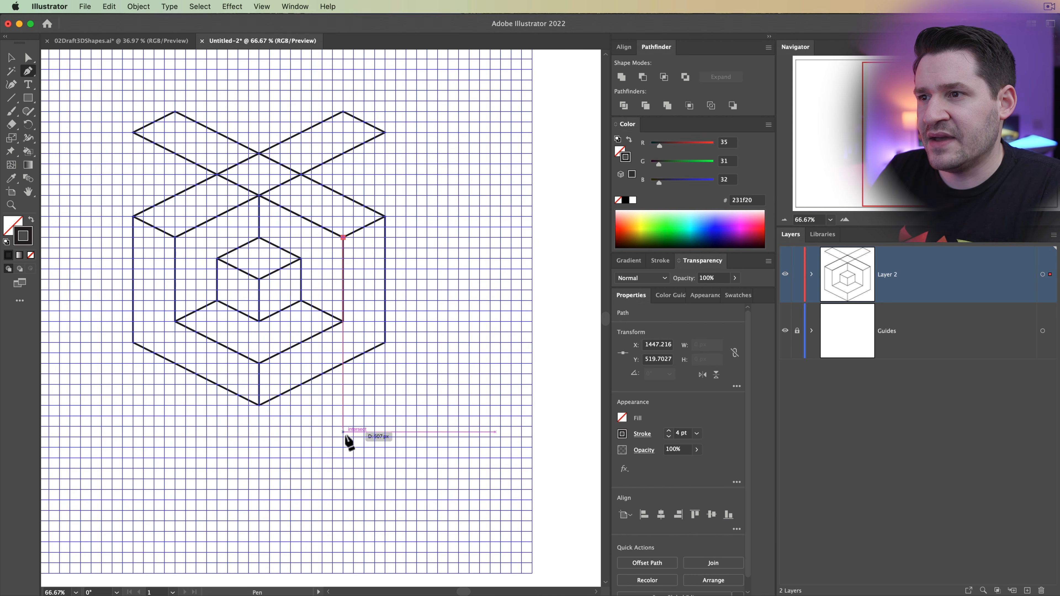
left_click(344, 448)
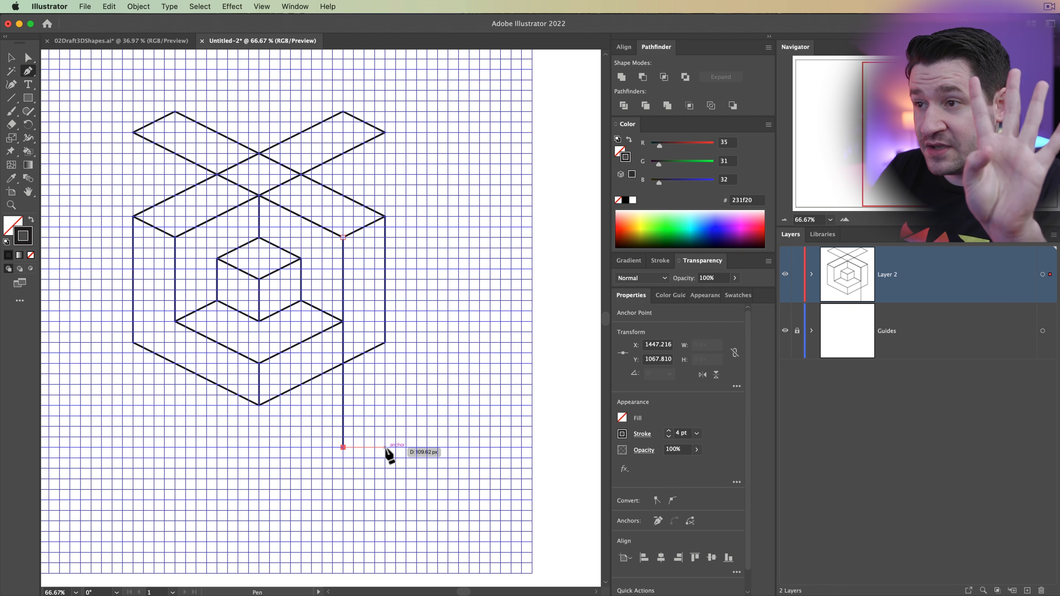
left_click(386, 427, "super")
left_click(385, 426)
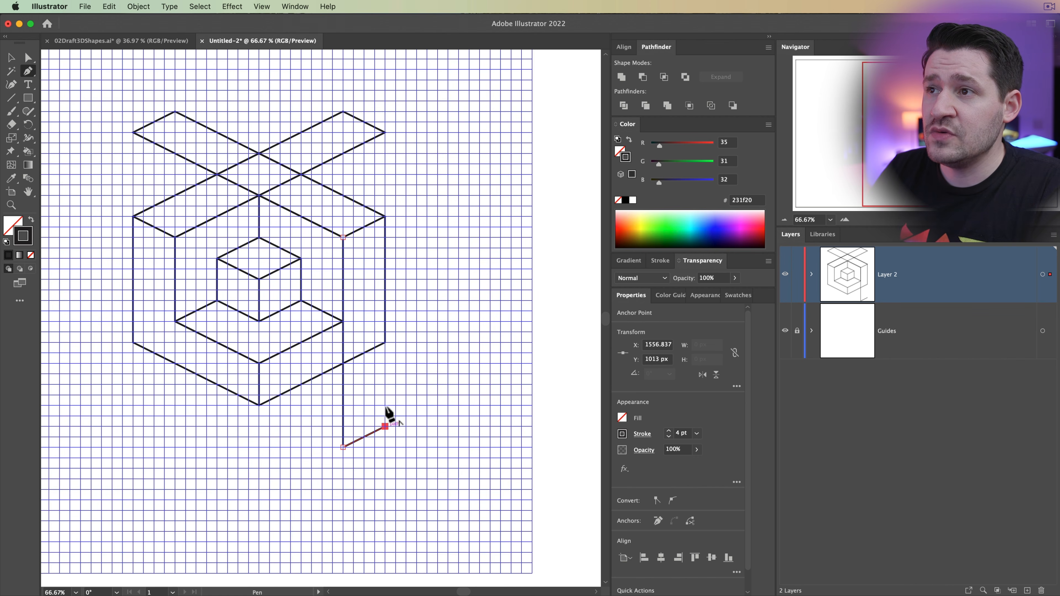
left_click(385, 216)
left_click(343, 237)
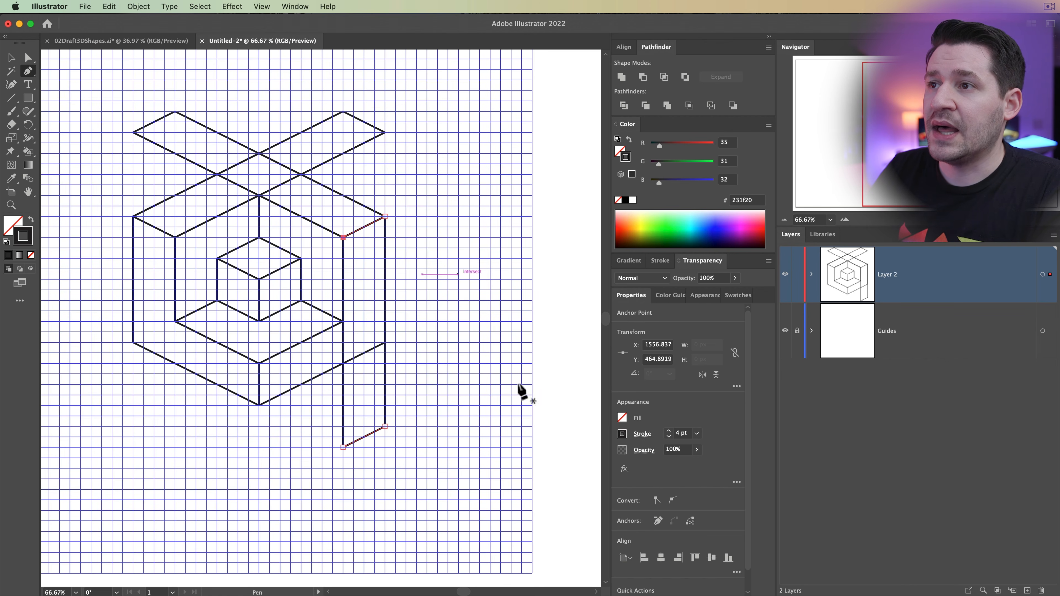
- Draw a closed parallelogram about 548 px wide and 384 px high, rising rightward from the bottom connecting line past the outermost hexagon
left_click(259, 363)
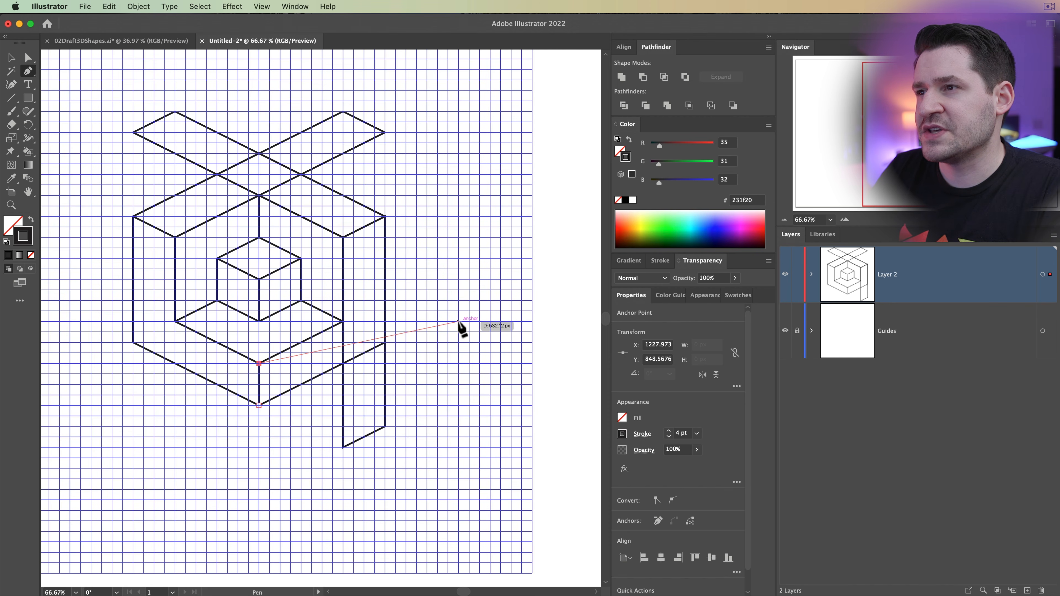
left_click(469, 258)
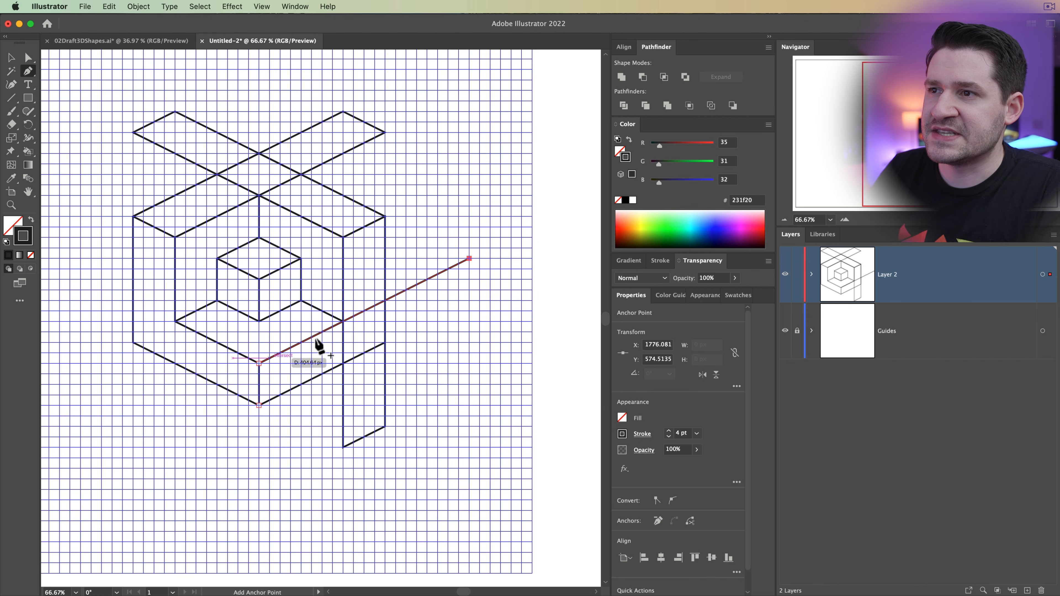
left_click(468, 301)
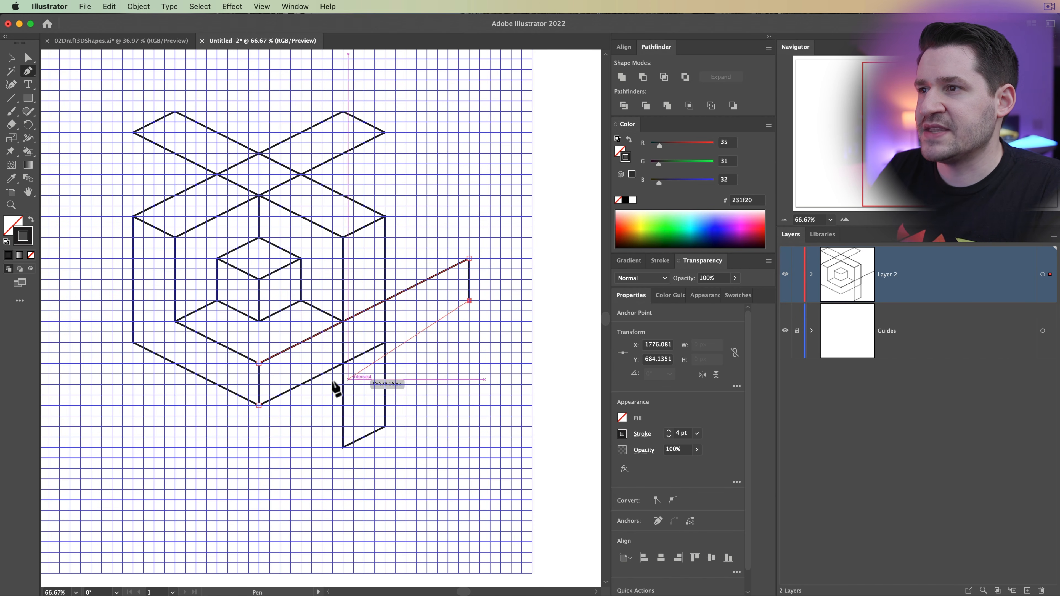
left_click(260, 405)
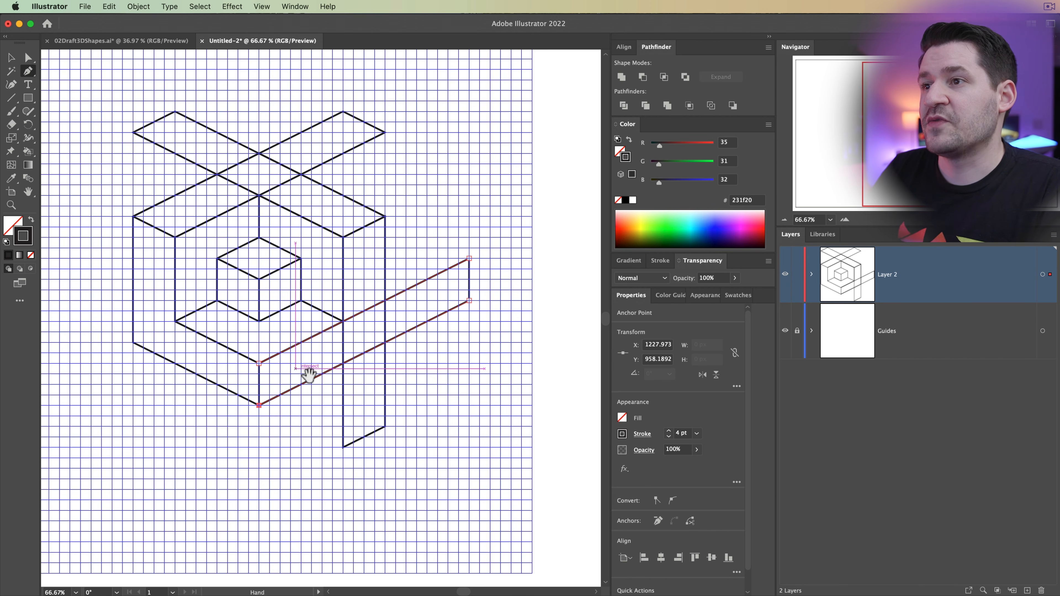
- Draw a closed vertical parallelogram about 110 px wide and 603 px high, running down from the upper-left connecting line past the outermost hexagon
key("space")
left_click_drag(320, 348, 450, 314)
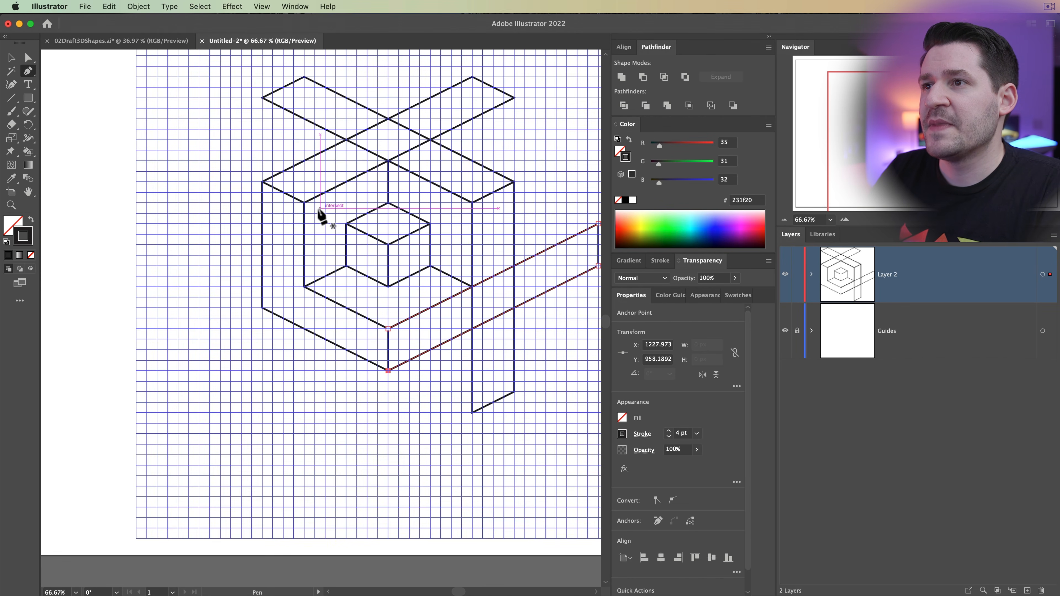
left_click(304, 202)
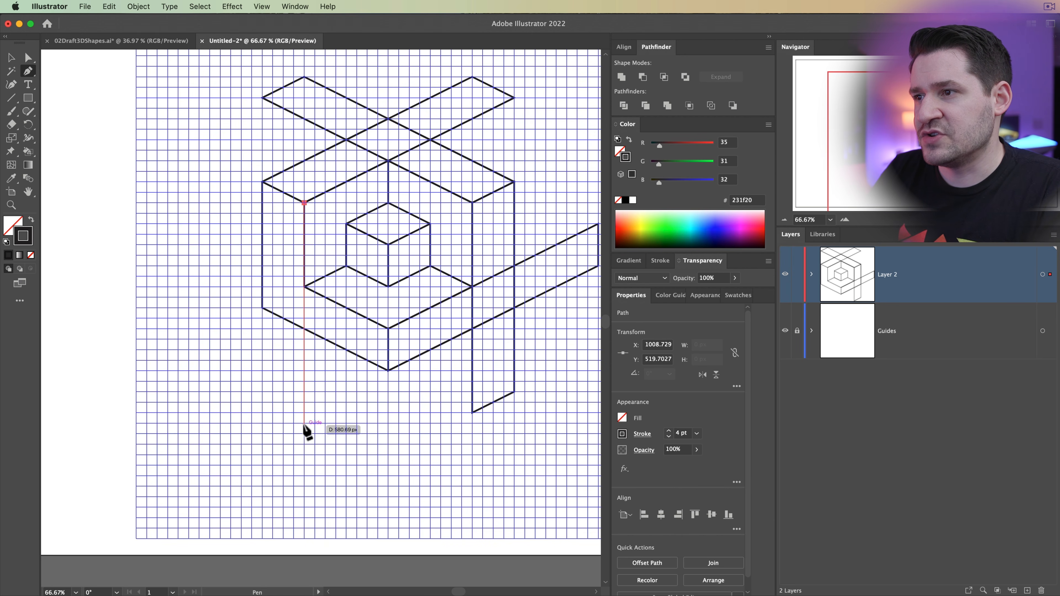
left_click(304, 412)
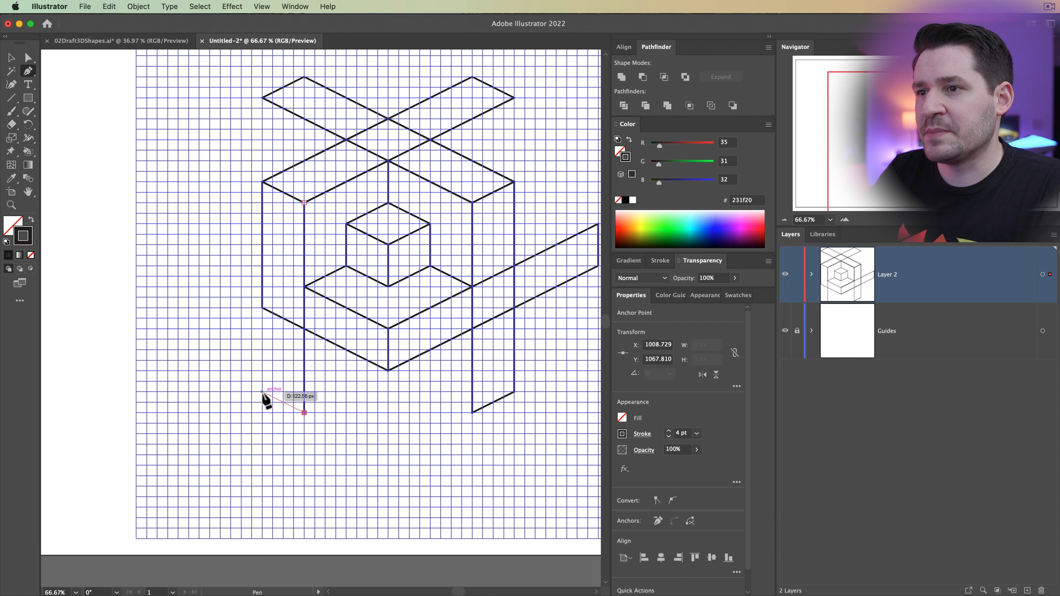
left_click(262, 392)
left_click(262, 182)
left_click(304, 203)
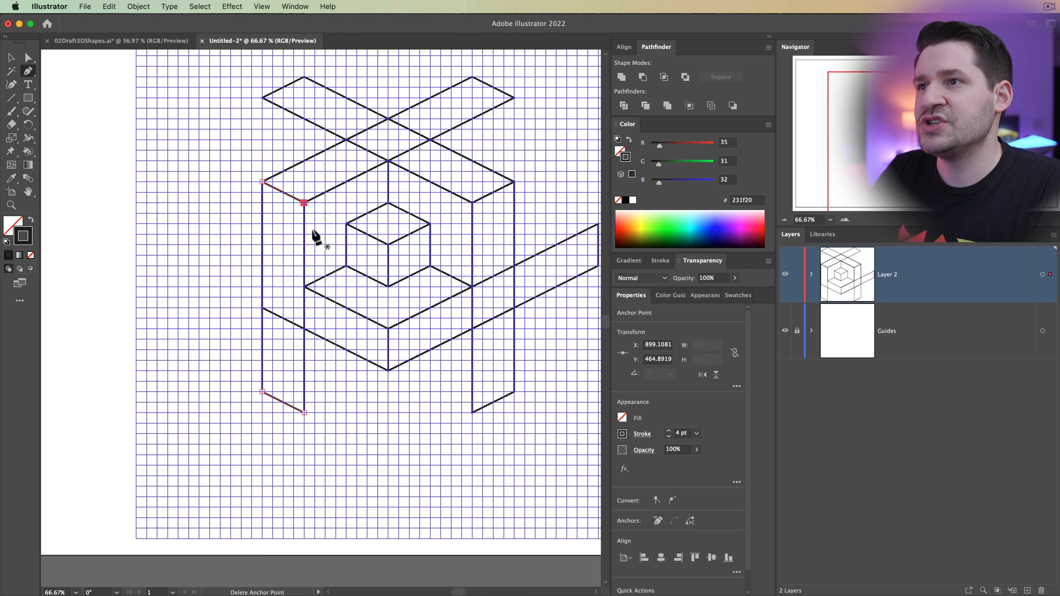
- Draw a mirrored closed parallelogram about 548 px wide and 384 px high, rising leftward from the bottom connecting line past the outermost hexagon
left_click(388, 371)
key("super+z")
left_click(388, 371)
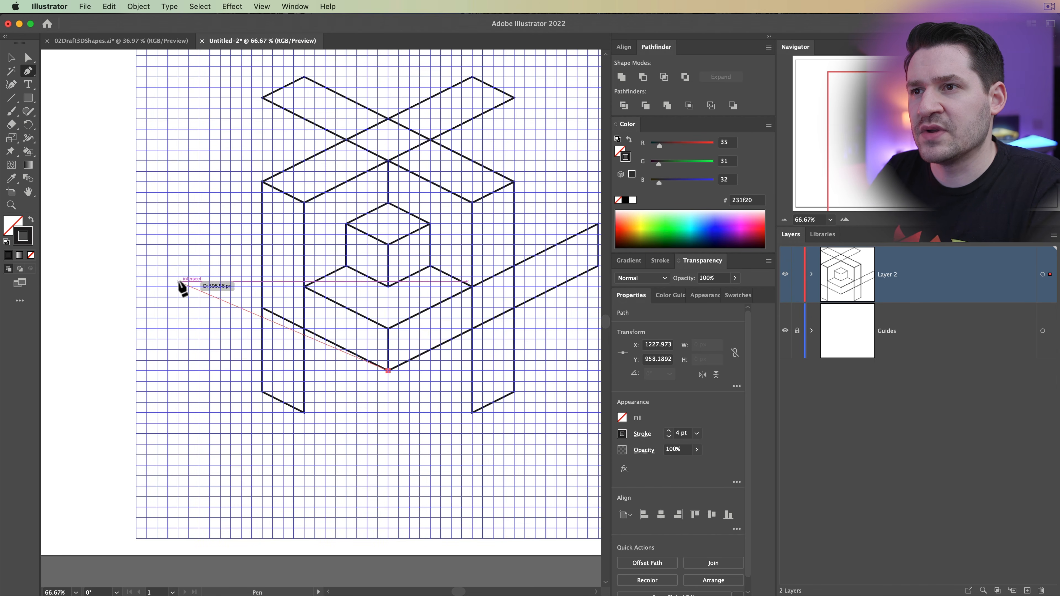
left_click(178, 266)
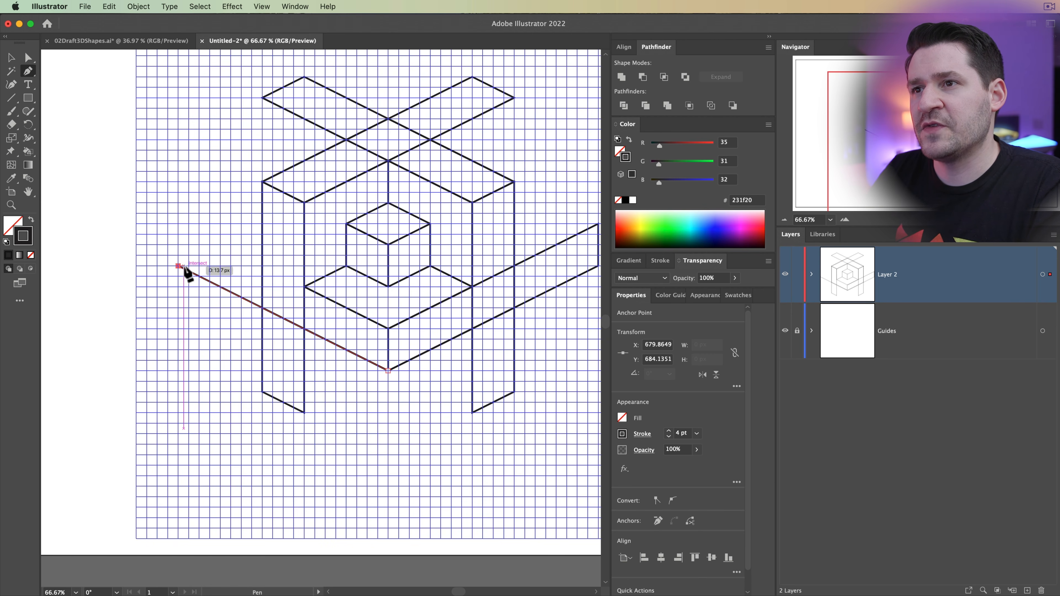
left_click(178, 224)
left_click(388, 328)
left_click(388, 371)
- Draw a closed triangle about 219 px wide and 219 px high in the upper-left gap between the two crossing top bands
key("space")
left_click_drag(368, 377, 428, 381)
key("space")
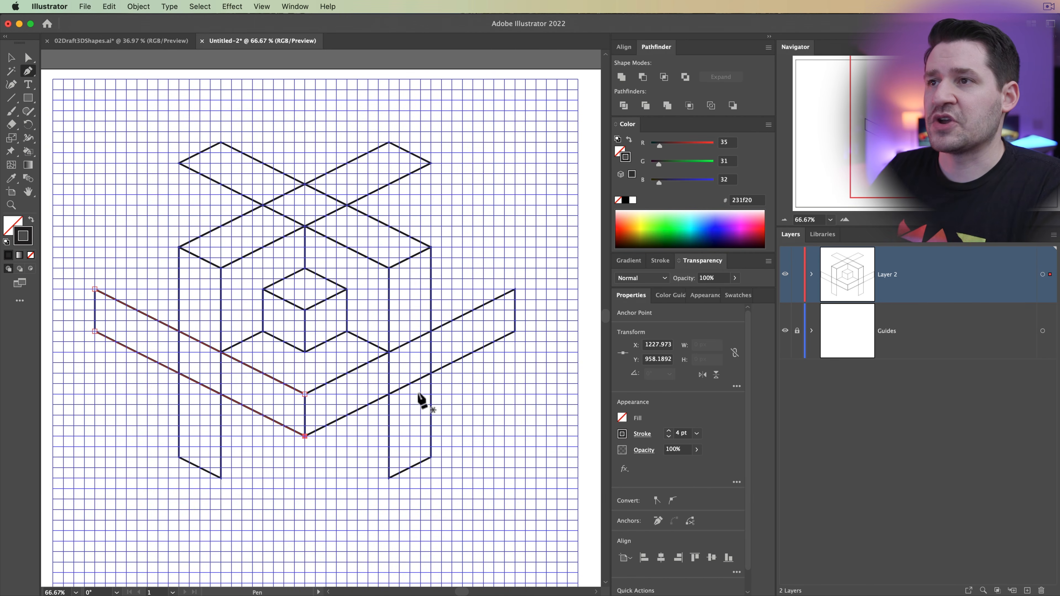
scroll(361, 343, "left", 5)
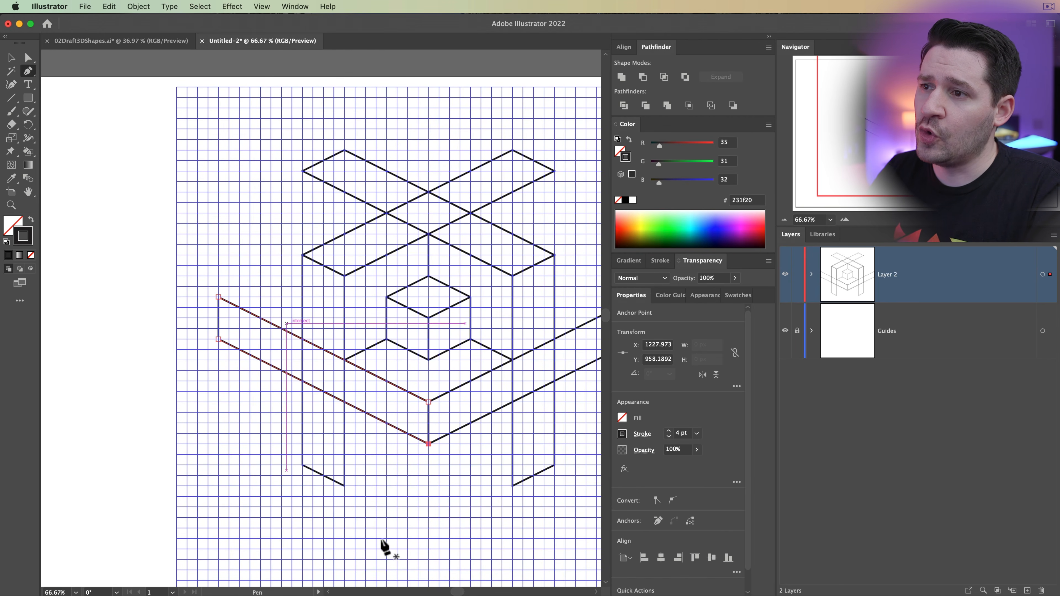
left_click_drag(476, 457, 298, 467)
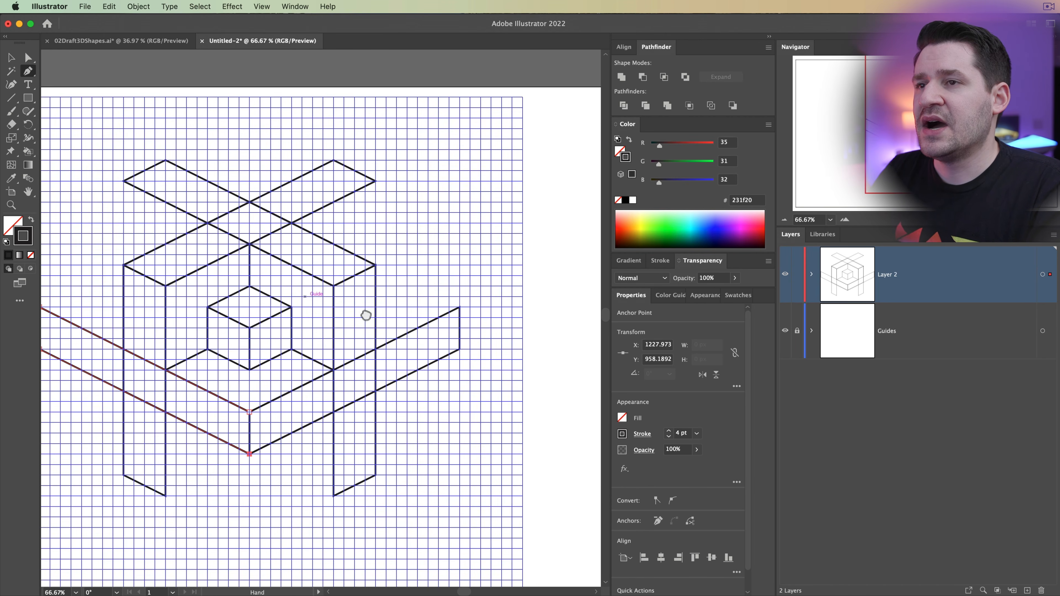
left_click_drag(306, 296, 388, 316)
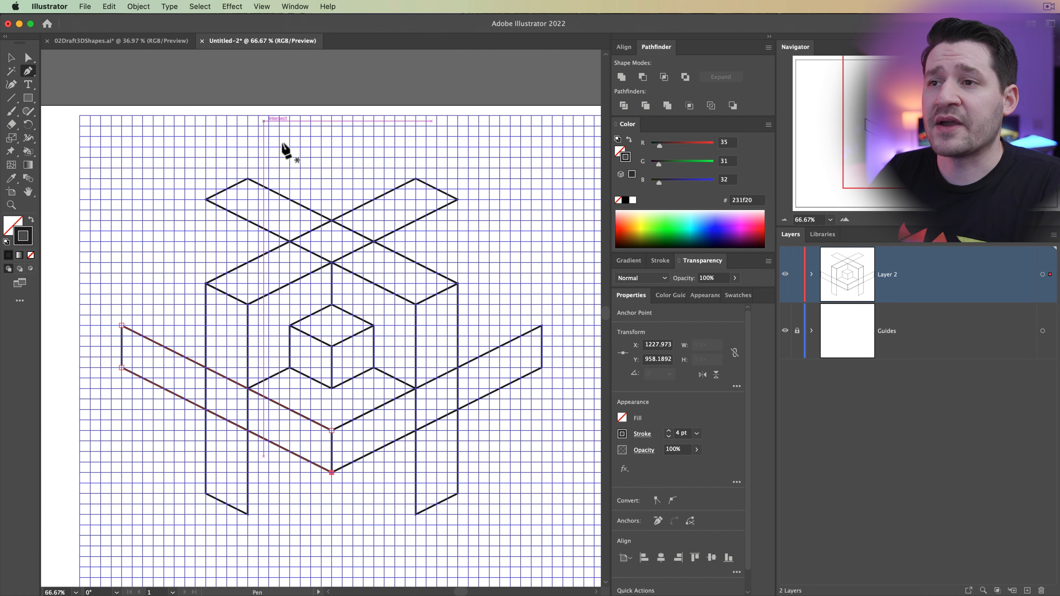
left_click(206, 199)
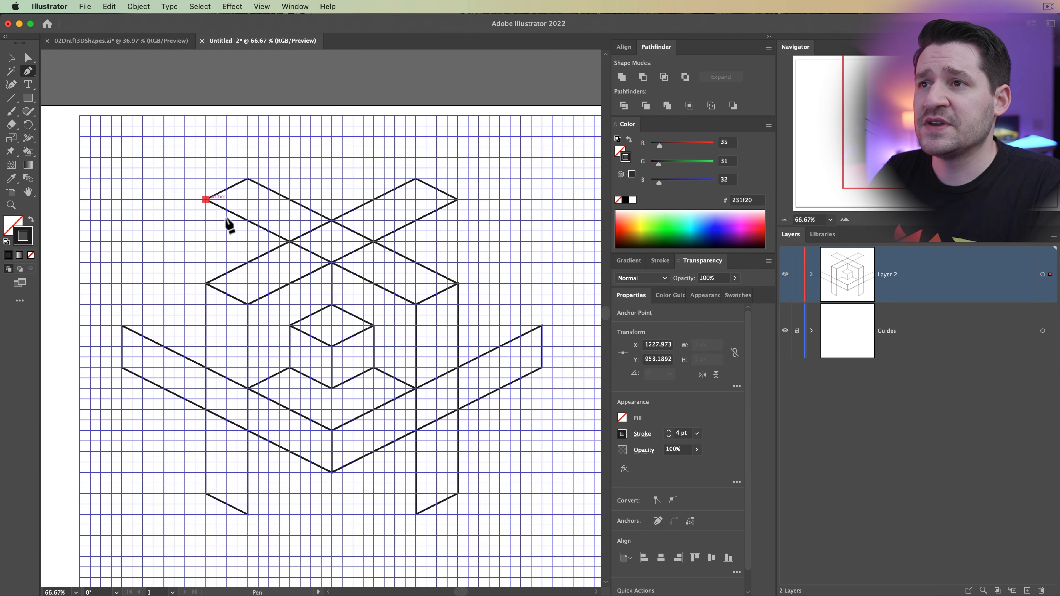
left_click(290, 242)
left_click(206, 283)
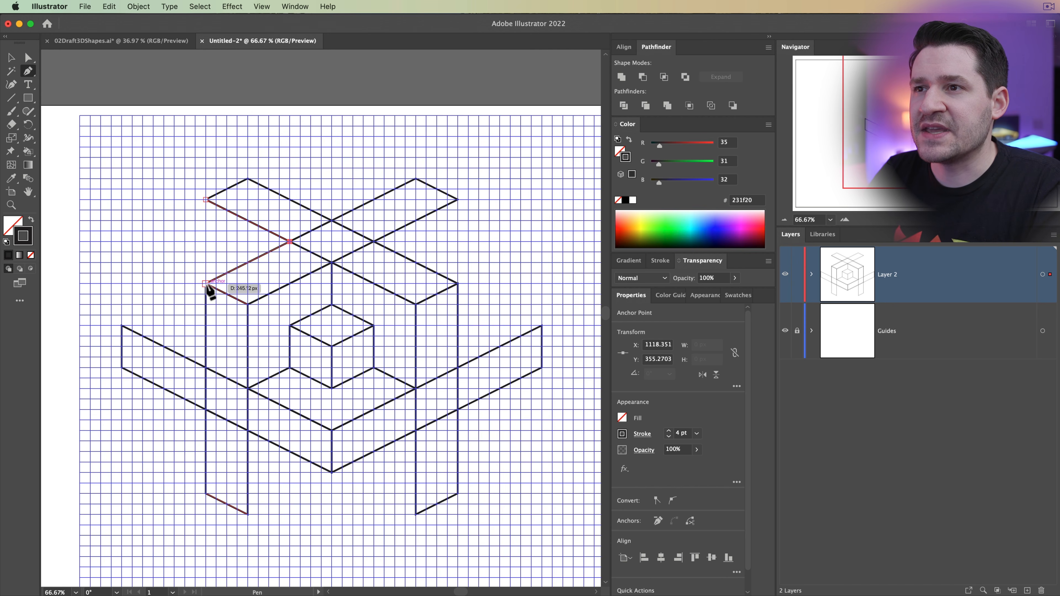
left_click(205, 200)
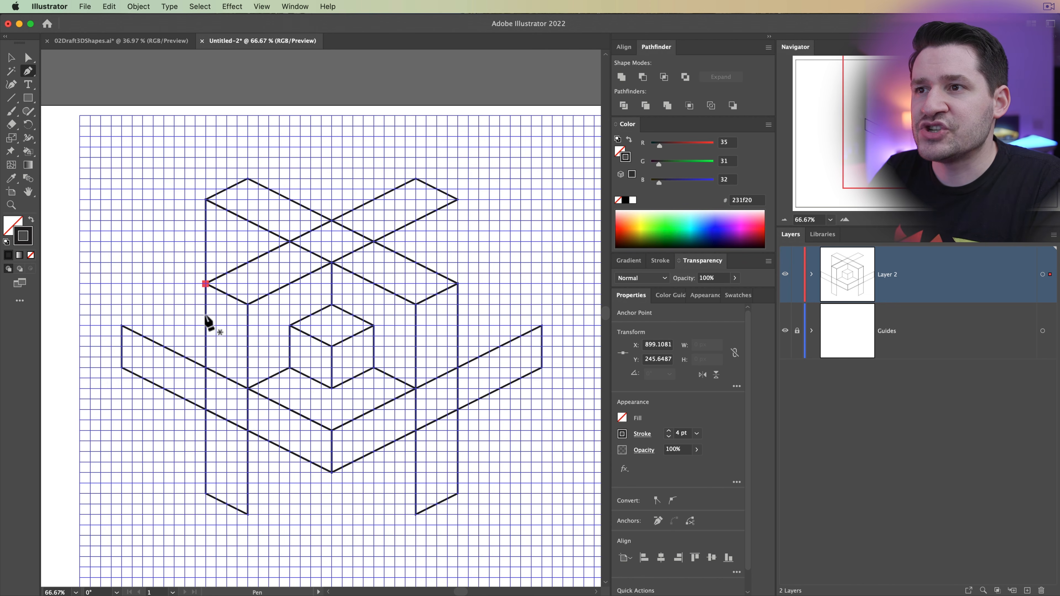
- Draw a closed triangle about 219 px wide and high joining the left vertical band to the upper tip of the leftward-rising band
left_click(206, 283)
left_click(206, 368)
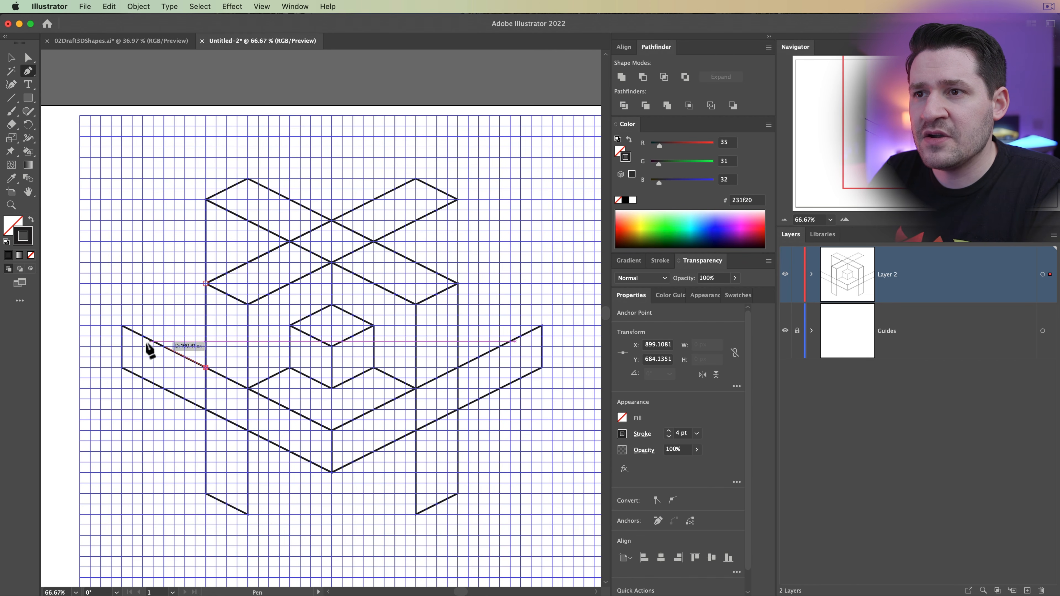
left_click(122, 326)
left_click(205, 284)
- Draw two mirrored closed triangles, each about 219 px wide and high, between the bottom corner and the lower ends of both vertical bands
left_click(206, 494)
left_click(247, 514)
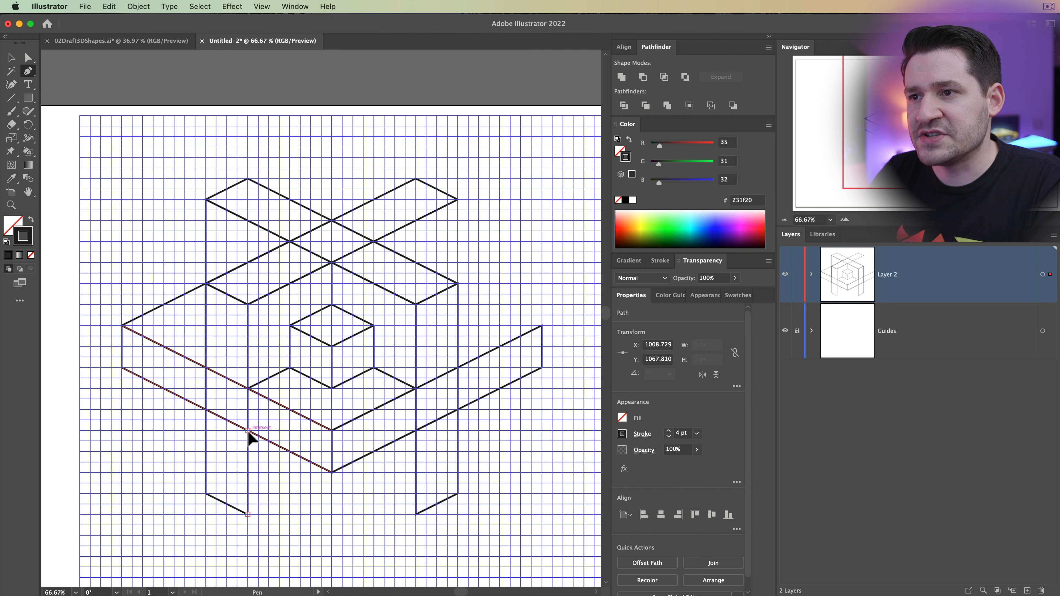
left_click(248, 431)
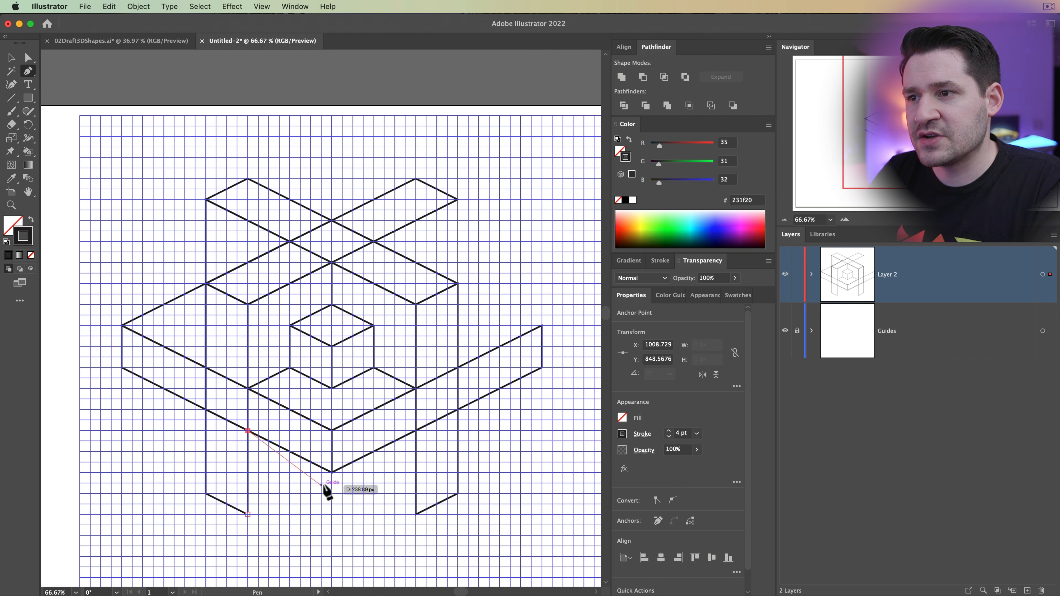
left_click(248, 514)
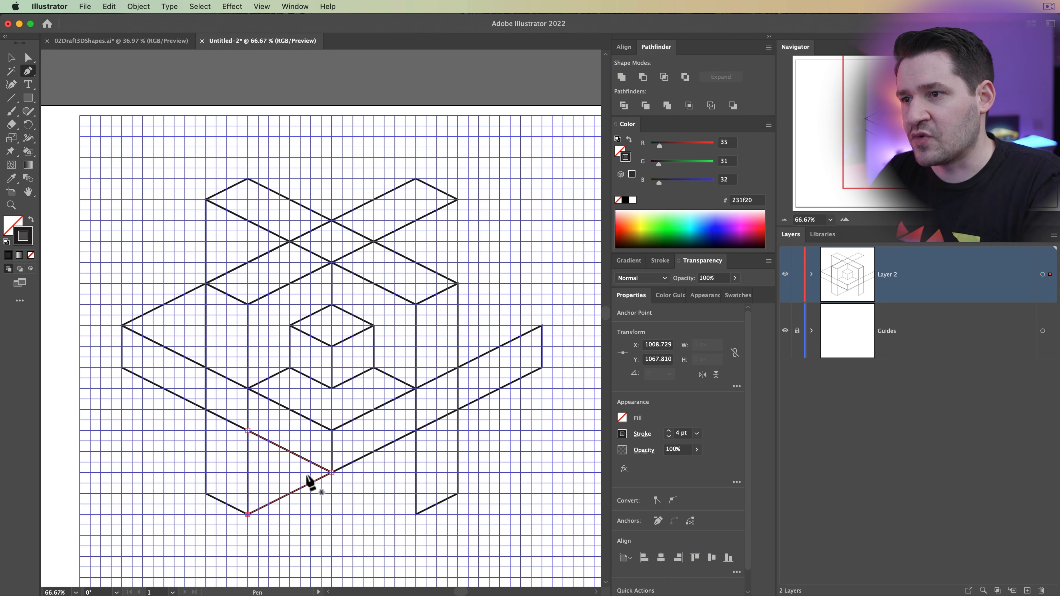
left_click(332, 472)
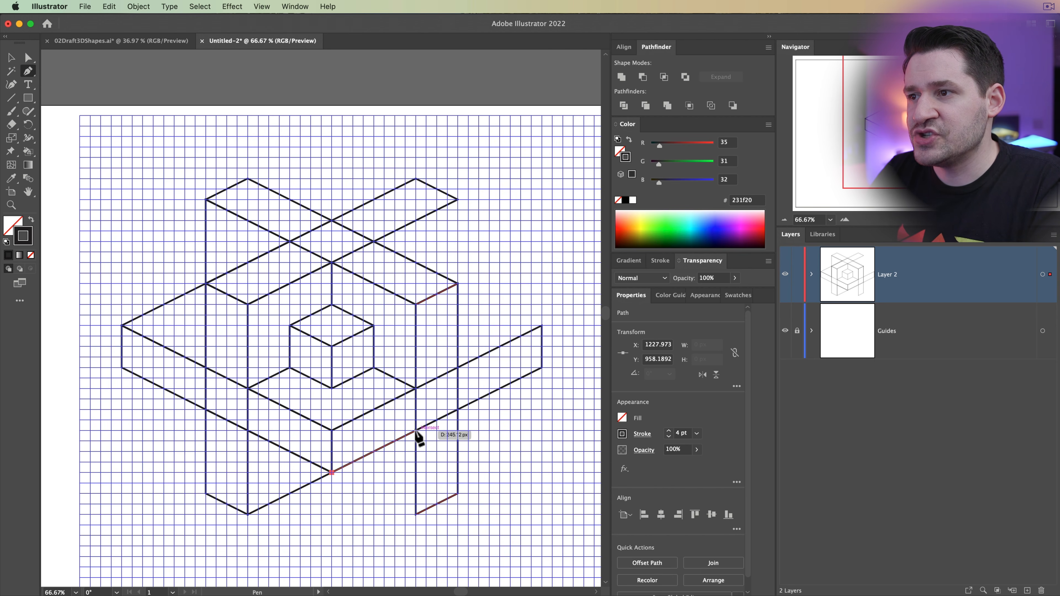
left_click(416, 430)
left_click(416, 514)
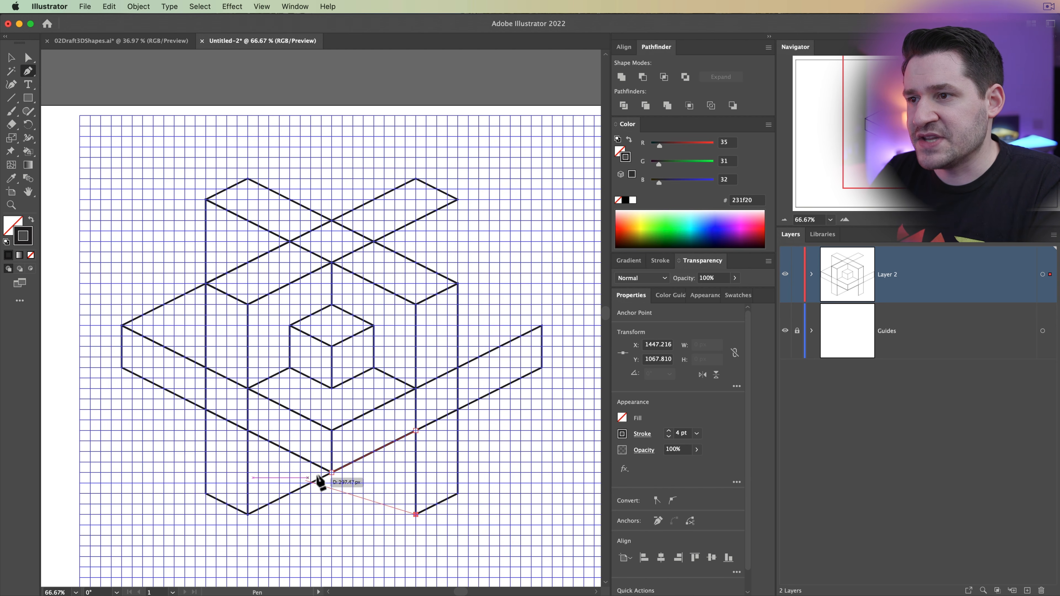
left_click(332, 473)
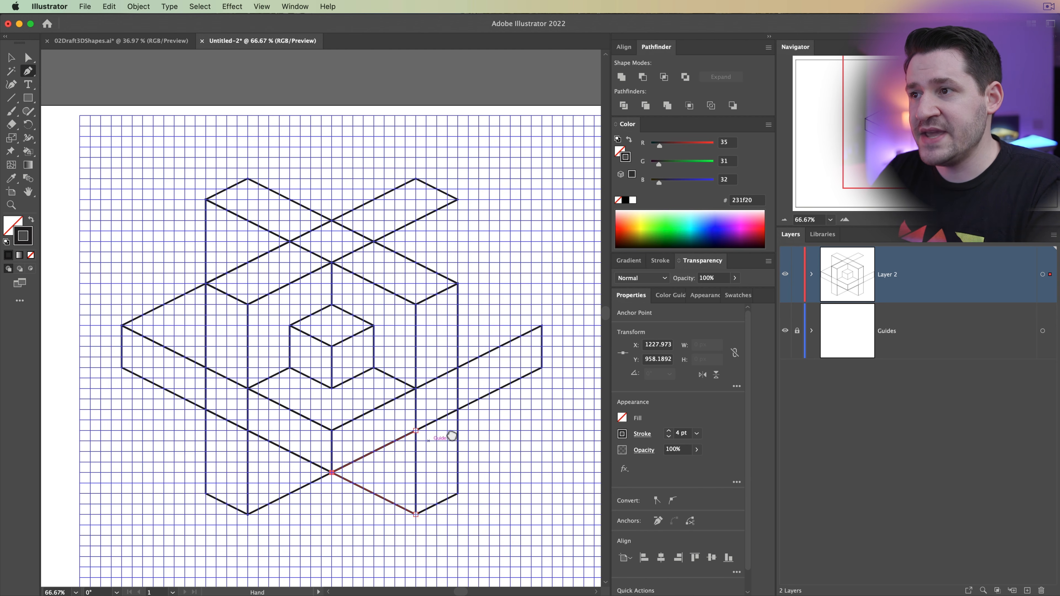
- Draw two closed triangles about 219 px high, in the upper-right gap between the top bands and from the right vertical band to the right tip
left_click_drag(452, 436, 346, 440)
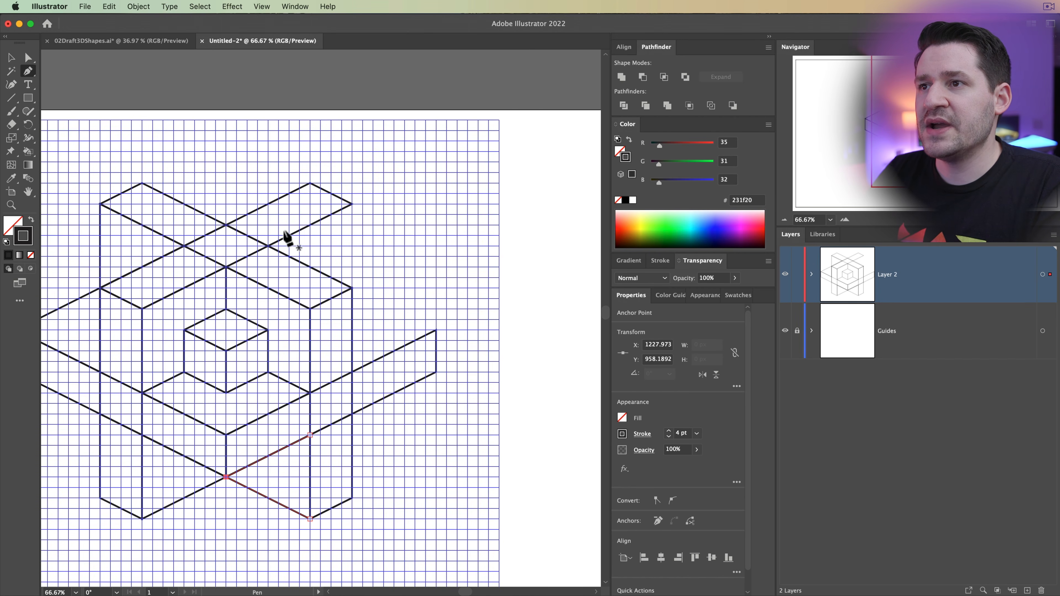
left_click(352, 204)
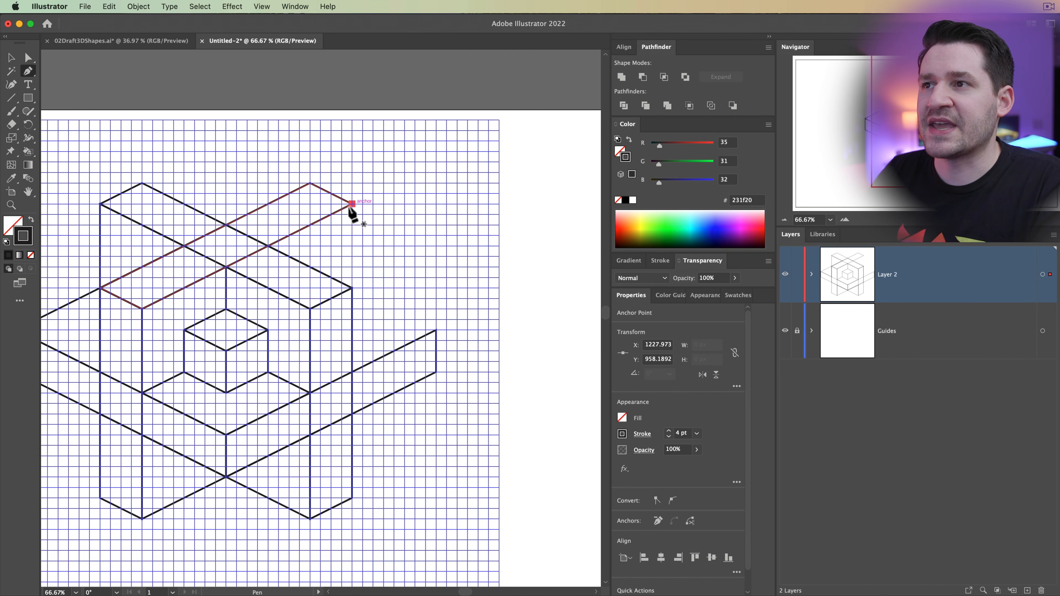
left_click(267, 246)
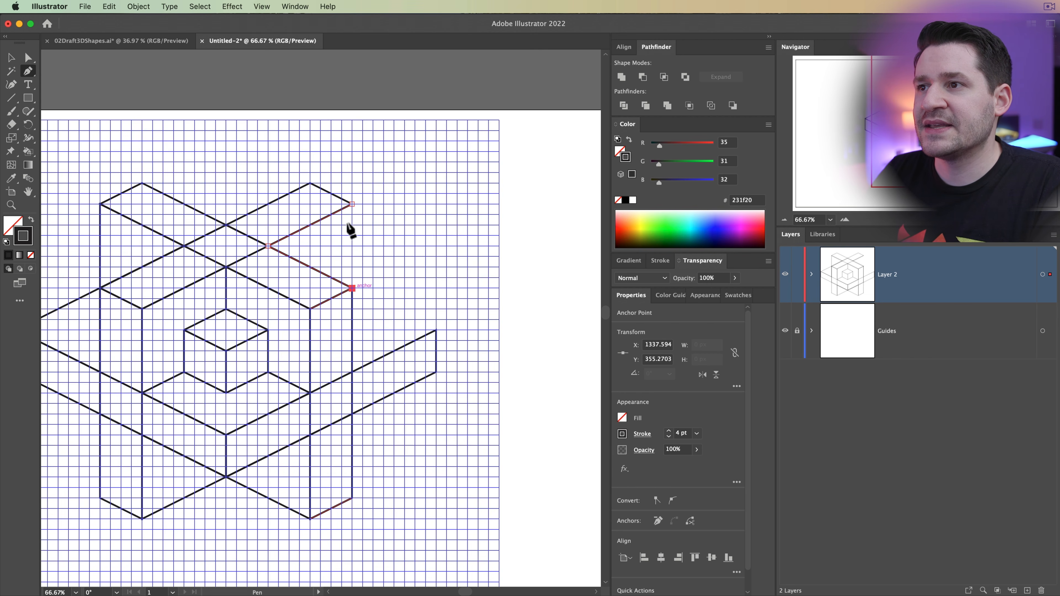
left_click(352, 204)
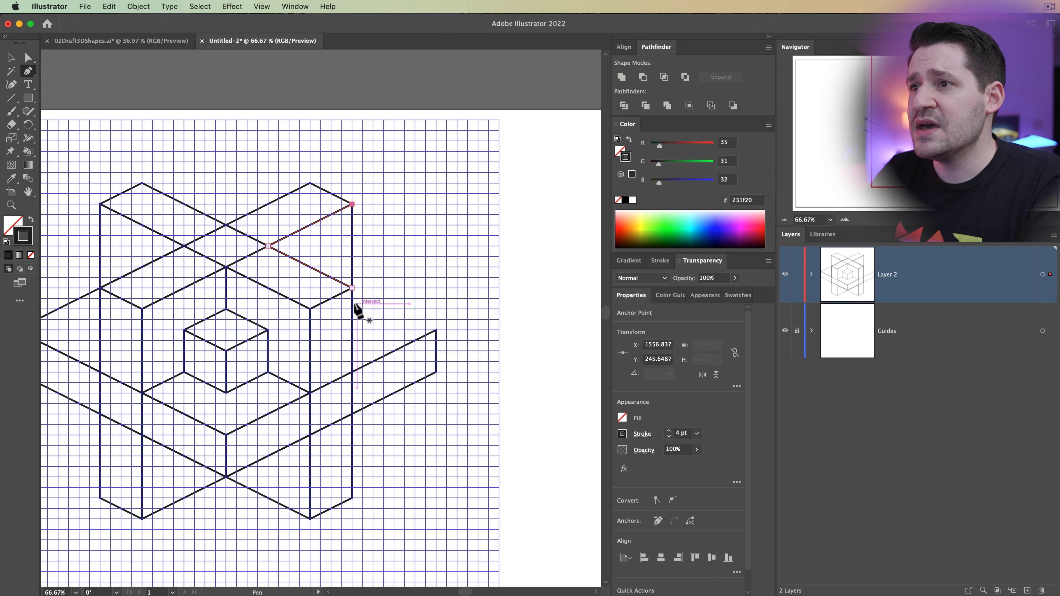
left_click(352, 288)
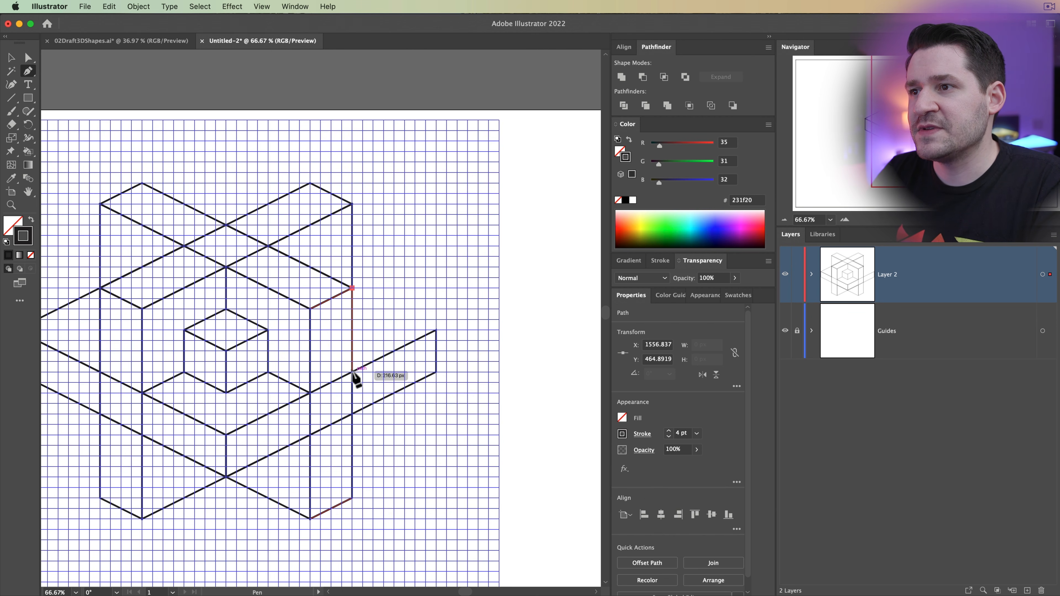
left_click(351, 371)
left_click(436, 330)
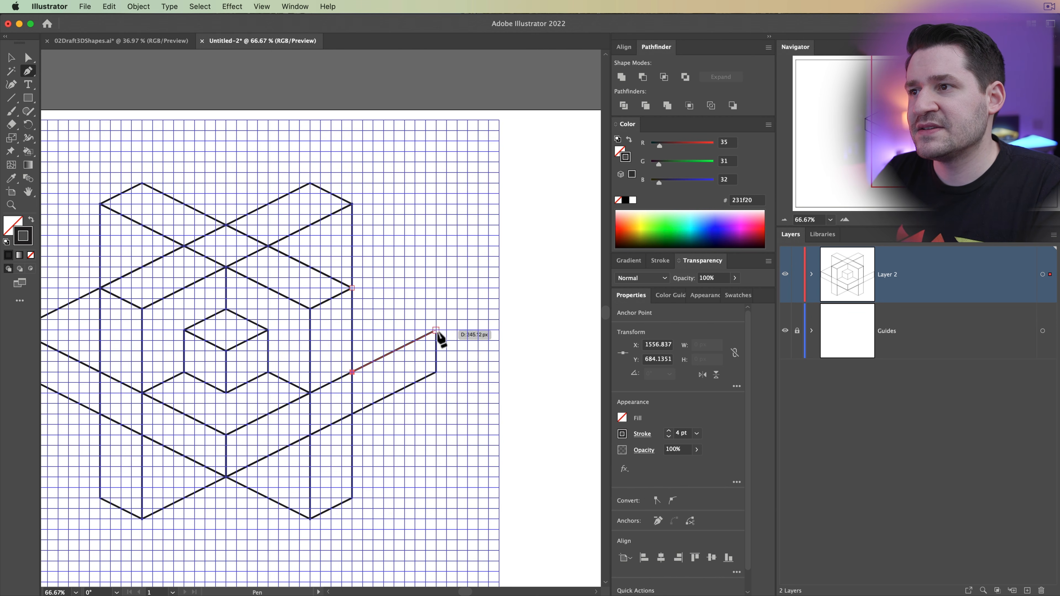
- Deselect the artwork and hide the guide grid
left_click_drag(222, 461, 354, 451)
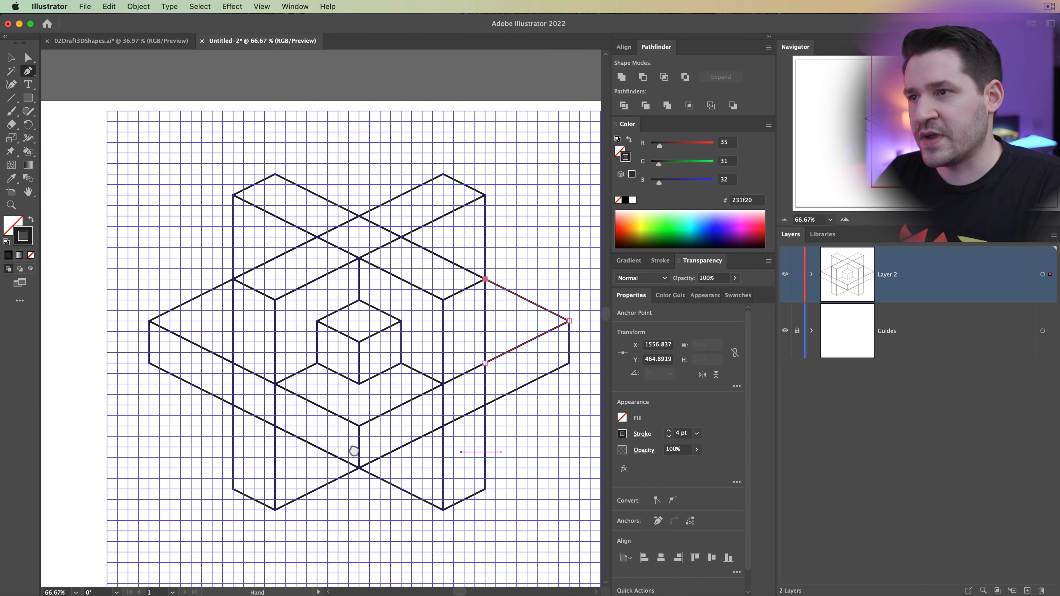
key("v")
left_click(324, 555)
left_click_drag(407, 548, 367, 507)
key("super+semicolon")
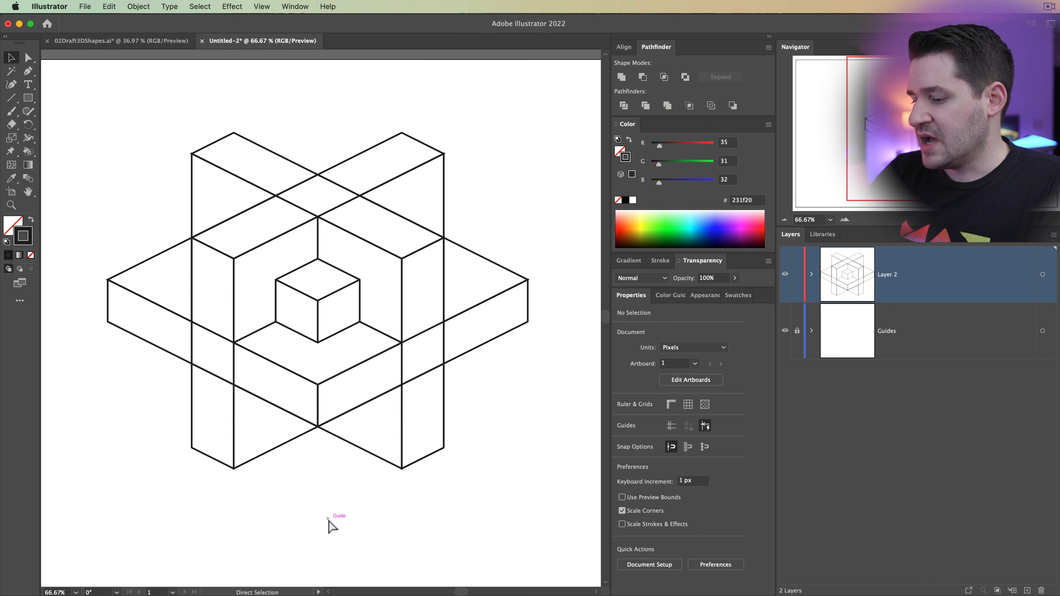
- Select the whole artwork and merge the segments of the two crossing top bands into one face with Shape Builder
key("super+minus")
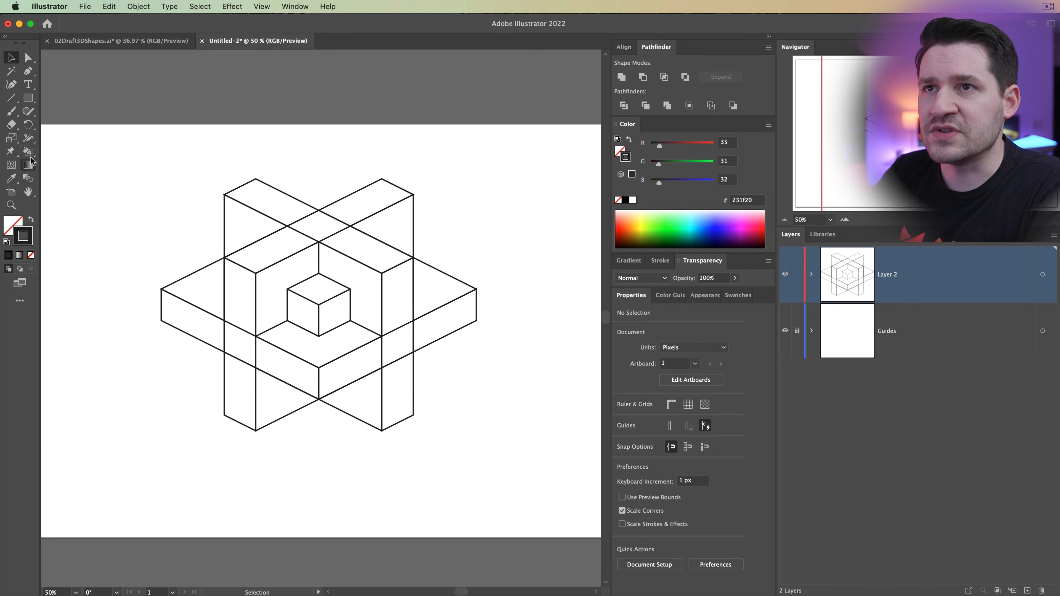
left_click_drag(28, 151, 76, 155)
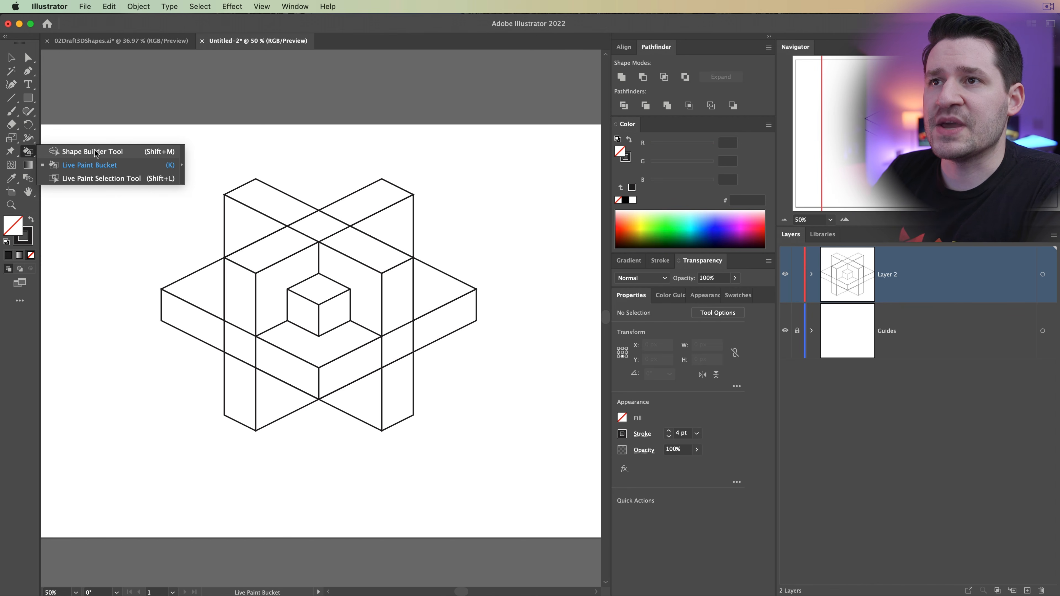
left_click(161, 150)
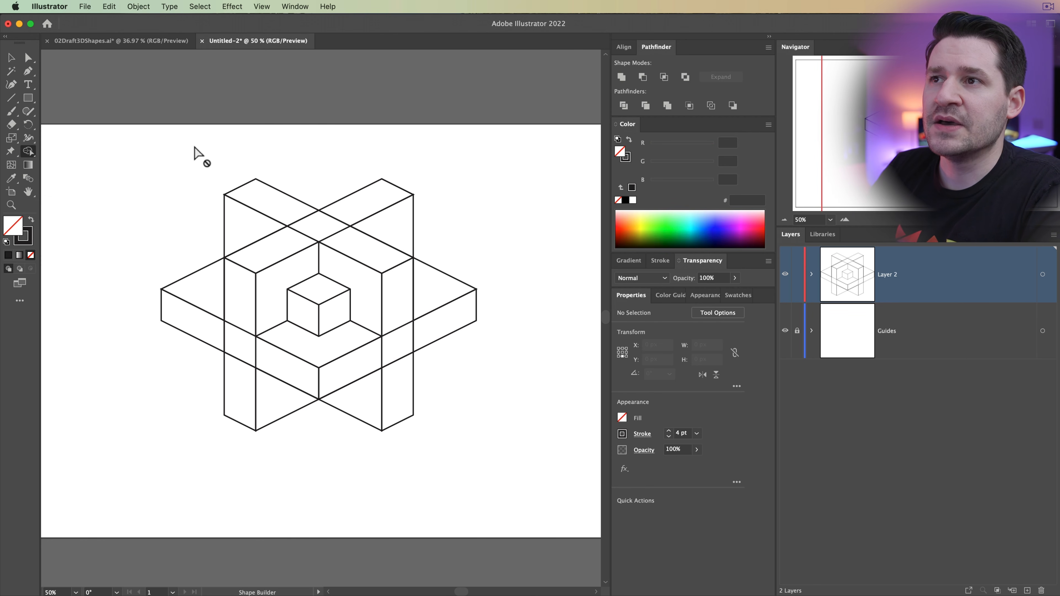
left_click(11, 57)
left_click_drag(116, 130, 570, 522)
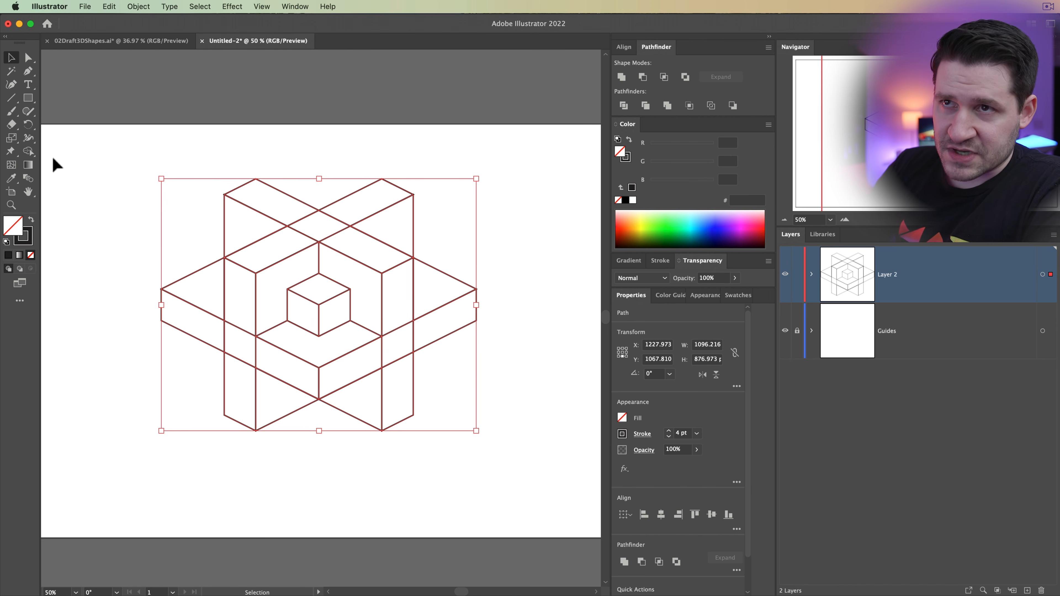
left_click_drag(28, 152, 63, 153)
left_click_drag(280, 201, 362, 252)
mouse_move(284, 245)
left_mouse_down()
mouse_move(348, 208)
mouse_move(351, 219)
left_mouse_up()
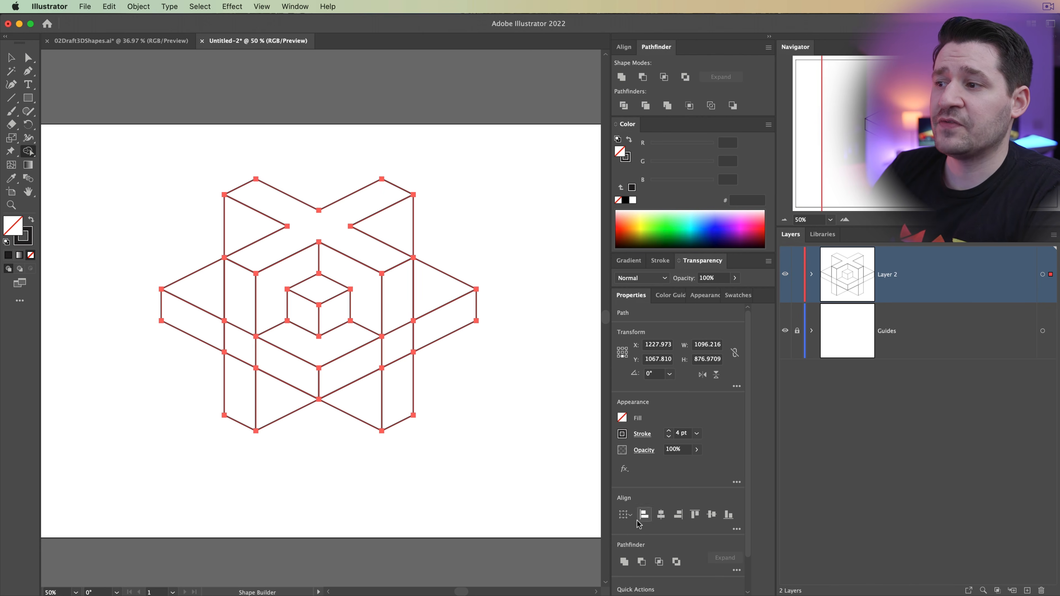
- Merge the left vertical band with the lower-left band and the right vertical band with the lower-right band using Shape Builder
mouse_move(203, 331)
left_mouse_down()
mouse_move(260, 372)
mouse_move(305, 378)
left_mouse_up()
left_click_drag(237, 307, 241, 407)
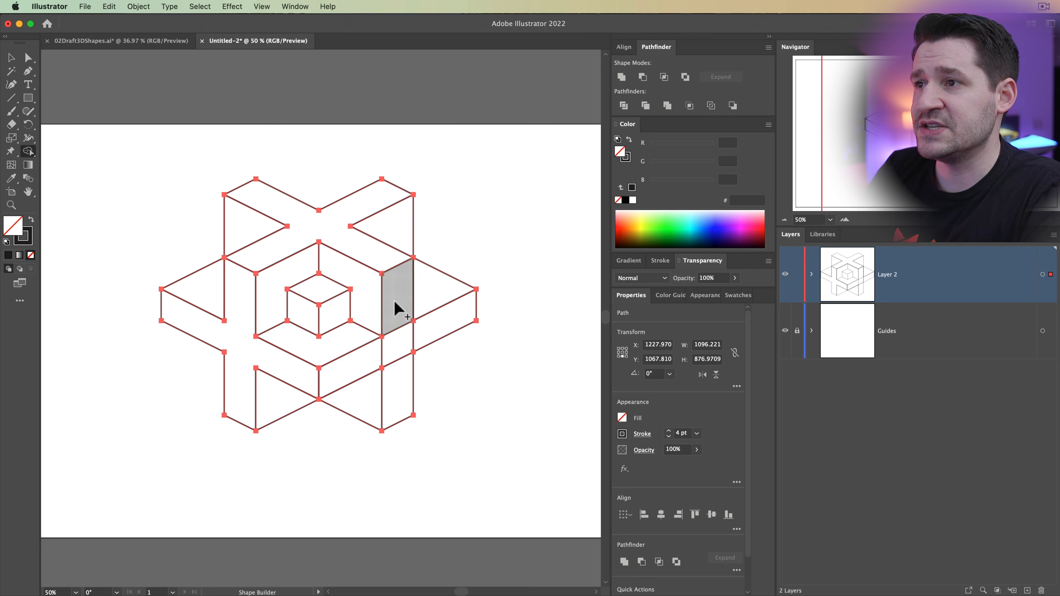
mouse_move(389, 367)
left_mouse_down()
mouse_move(438, 336)
mouse_move(422, 277)
left_mouse_up()
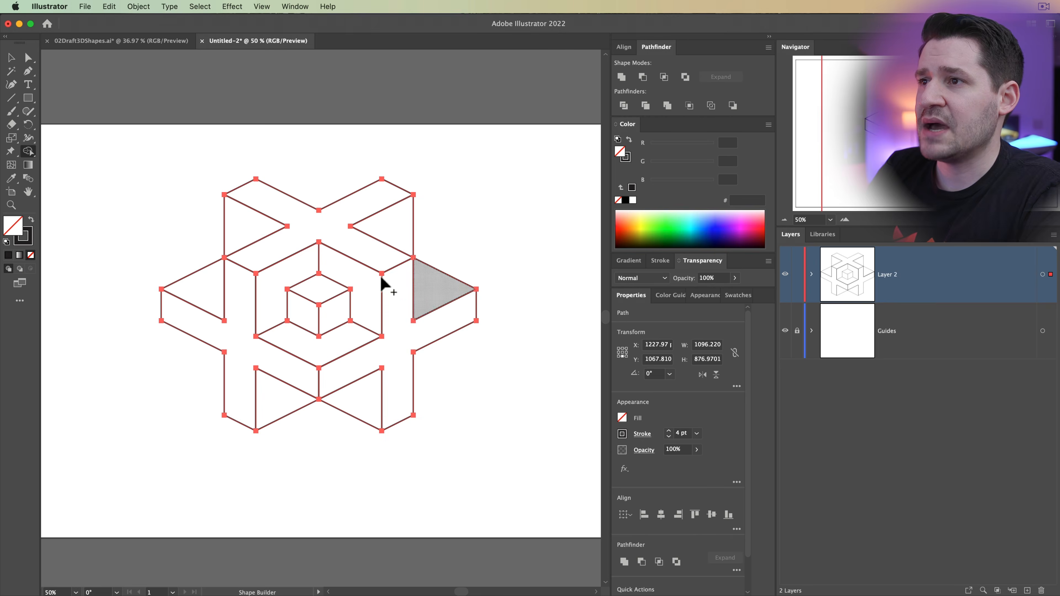
key("v")
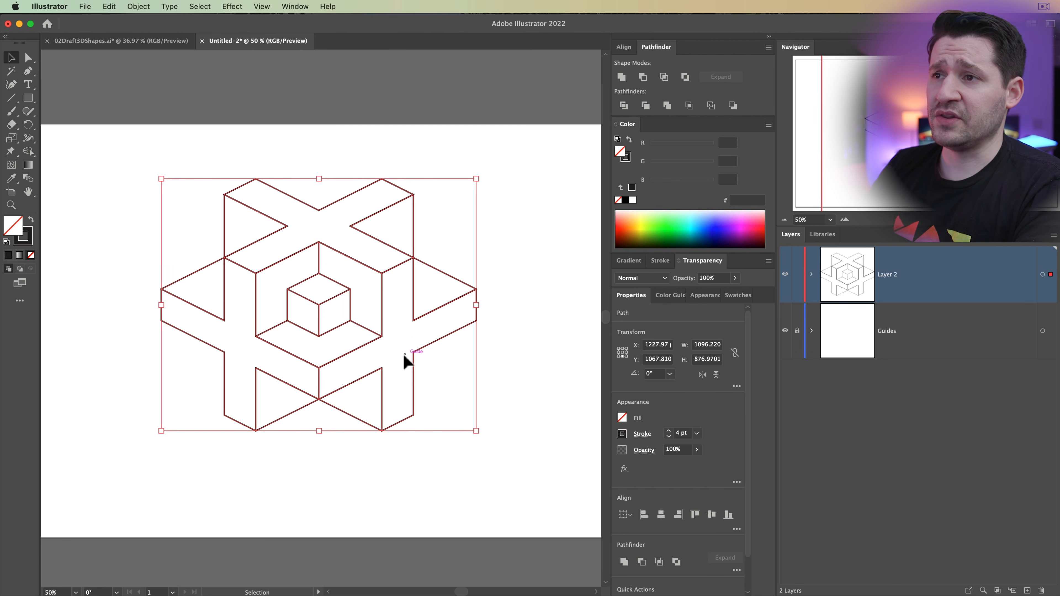
- Fill the crossing top bands, small cube's top, cube floor and both side-tip triangles with cyan 50fff9 using the Live Paint Bucket
left_click(31, 153)
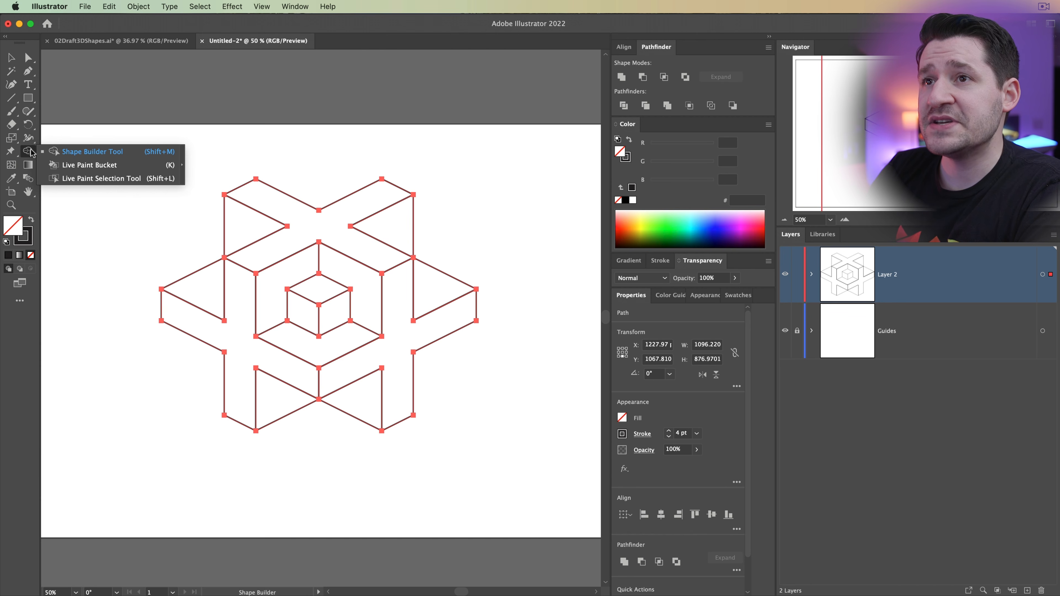
left_click(85, 166)
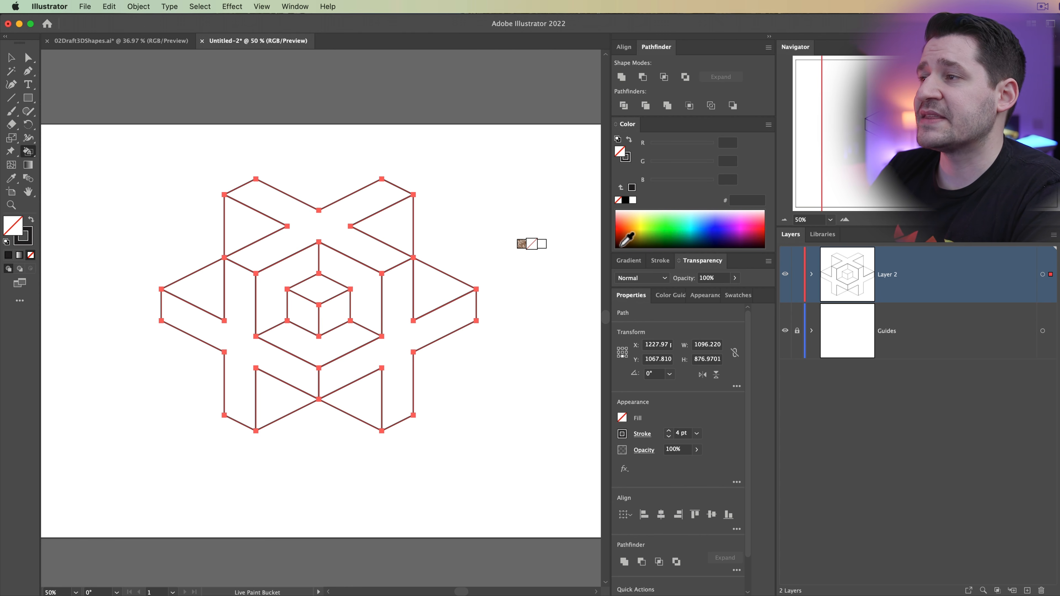
left_click(693, 225)
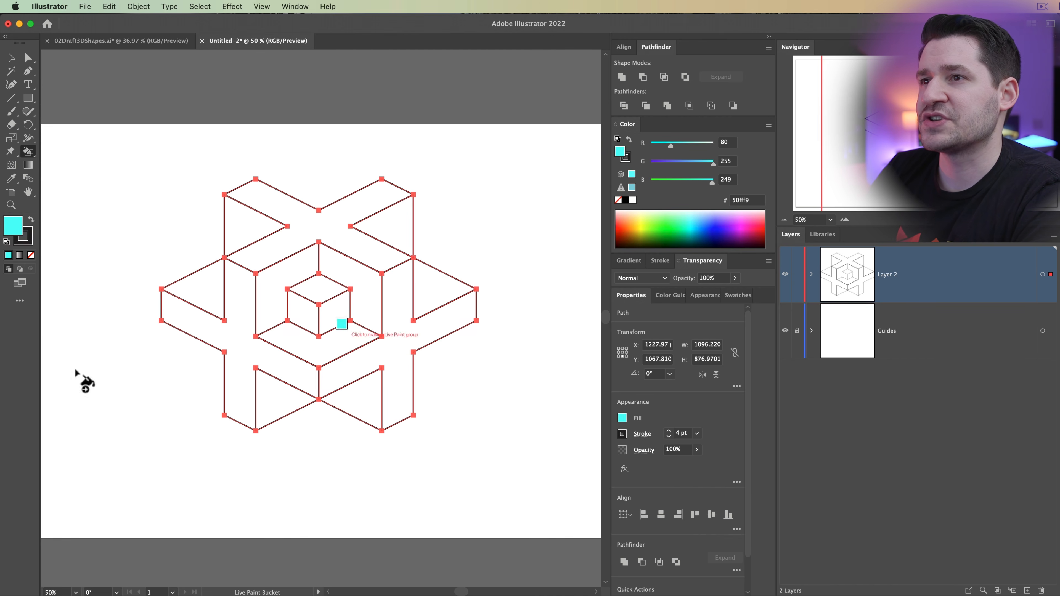
left_click(320, 236)
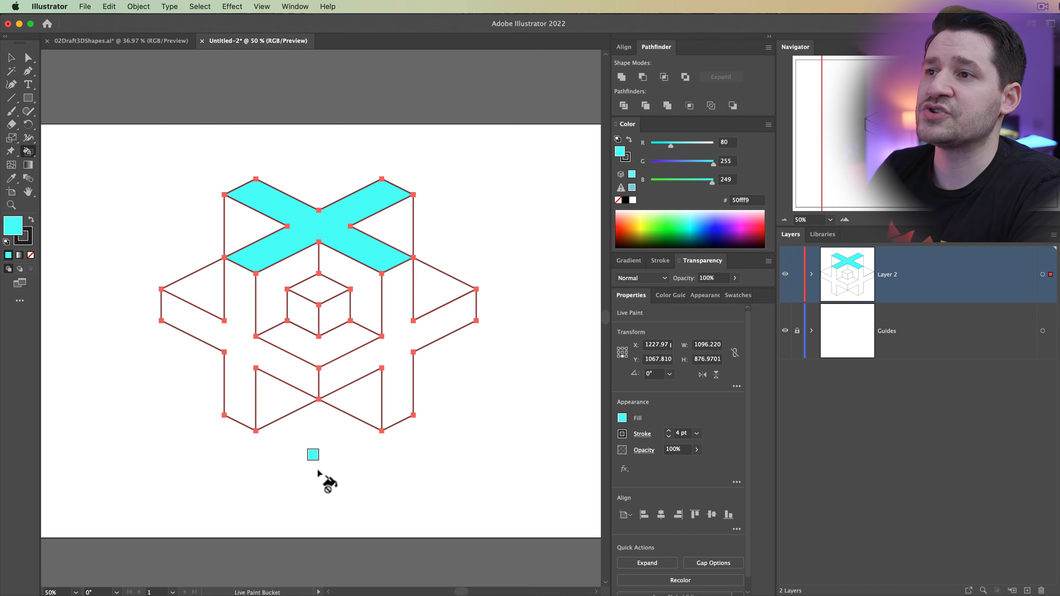
left_click(320, 290)
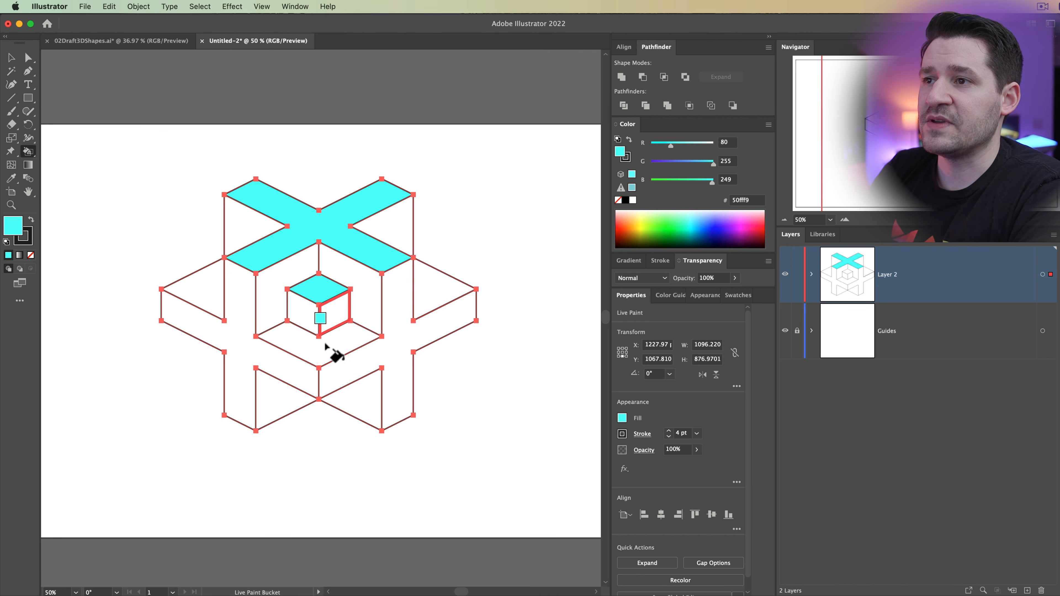
left_click(326, 337)
left_click(429, 301)
left_click(201, 307)
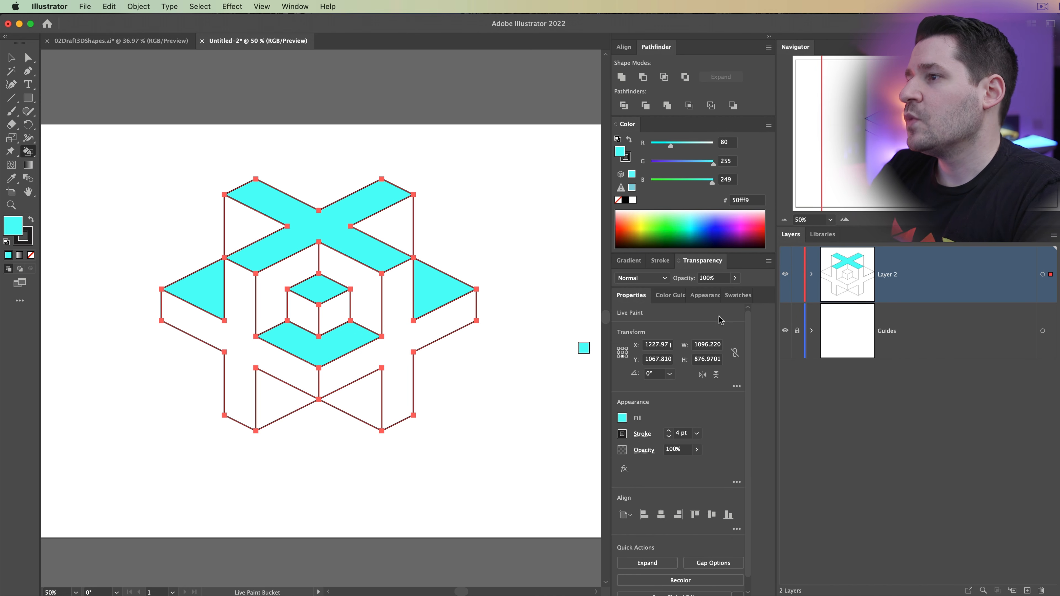
- Fill the merged left bands, upper-left triangle, small cube's left face, right inner wall and lower-right triangle with pink ff66c9
left_click_drag(742, 230, 751, 225)
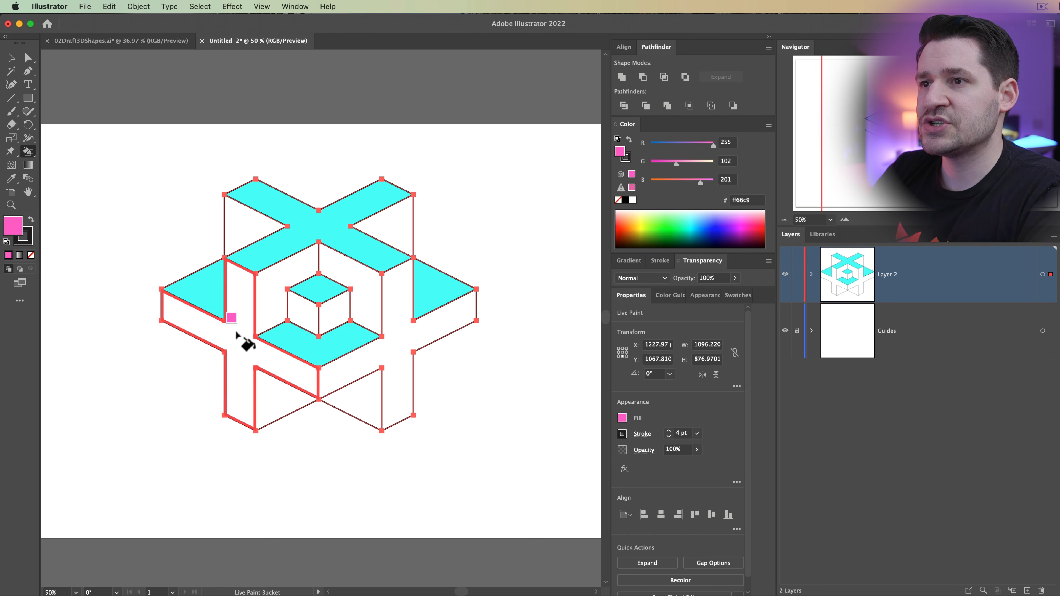
left_click(236, 318)
left_click(248, 236)
left_click(309, 322)
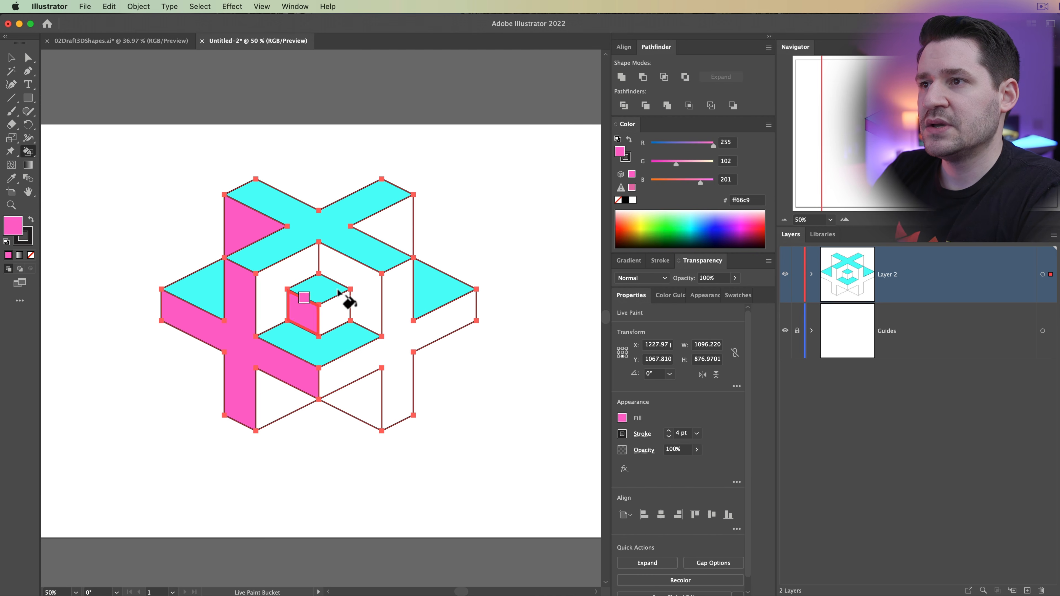
left_click(367, 290)
left_click(369, 409)
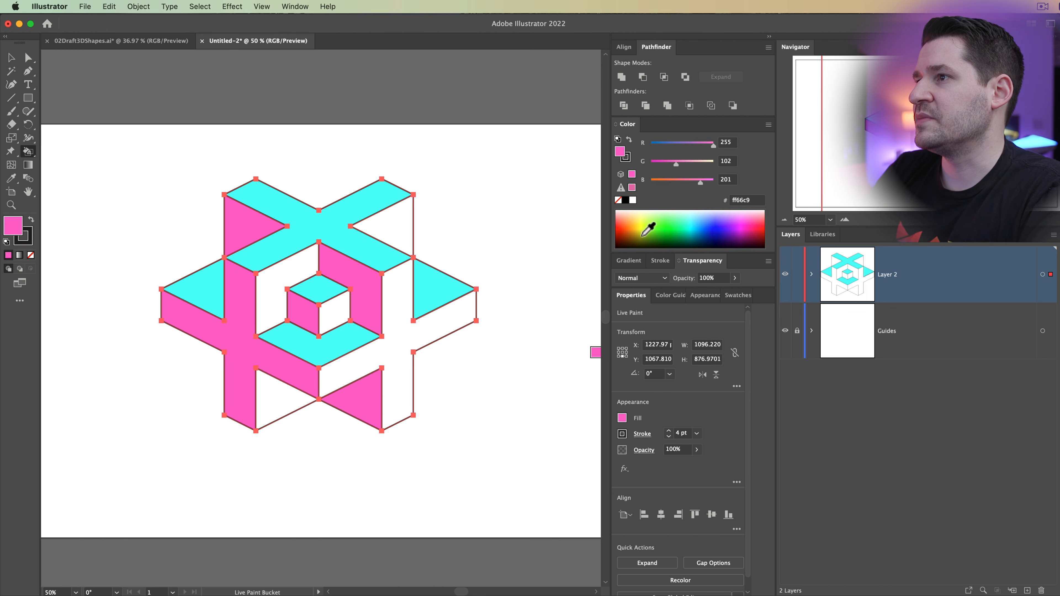
- Fill the left inner wall, small cube's right face, merged right bands, upper-right and lower-left triangles with yellow ffde57, then deselect
left_click(638, 227)
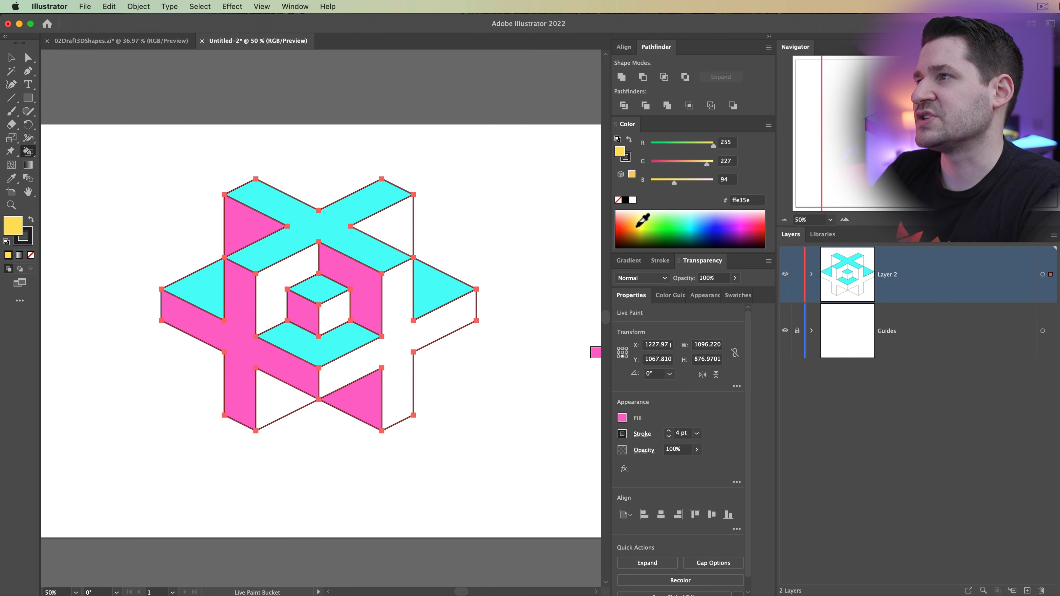
left_click(283, 290)
left_click(338, 320)
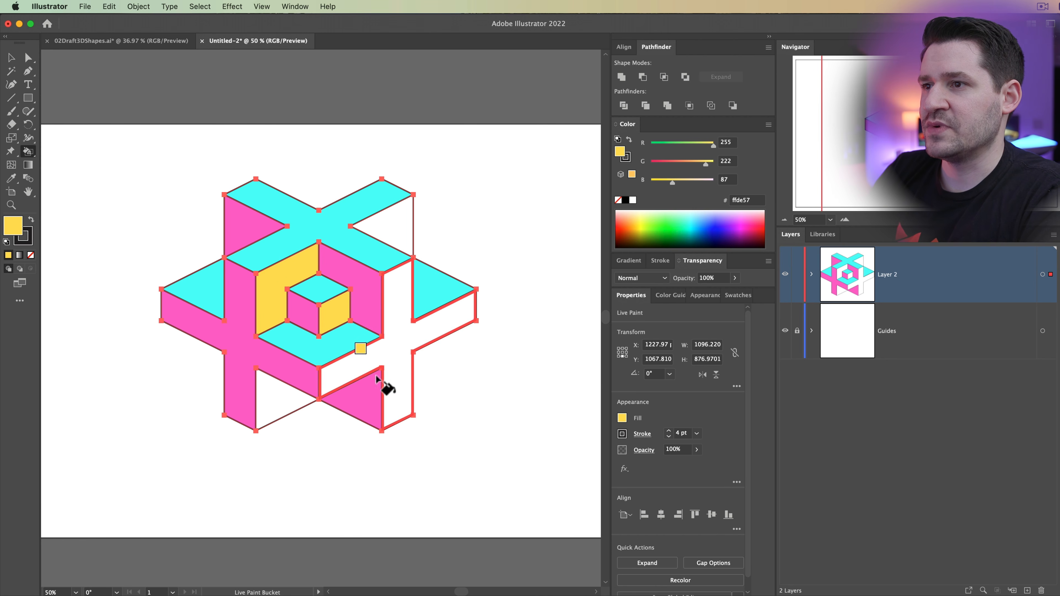
left_click(391, 350)
left_click(392, 231)
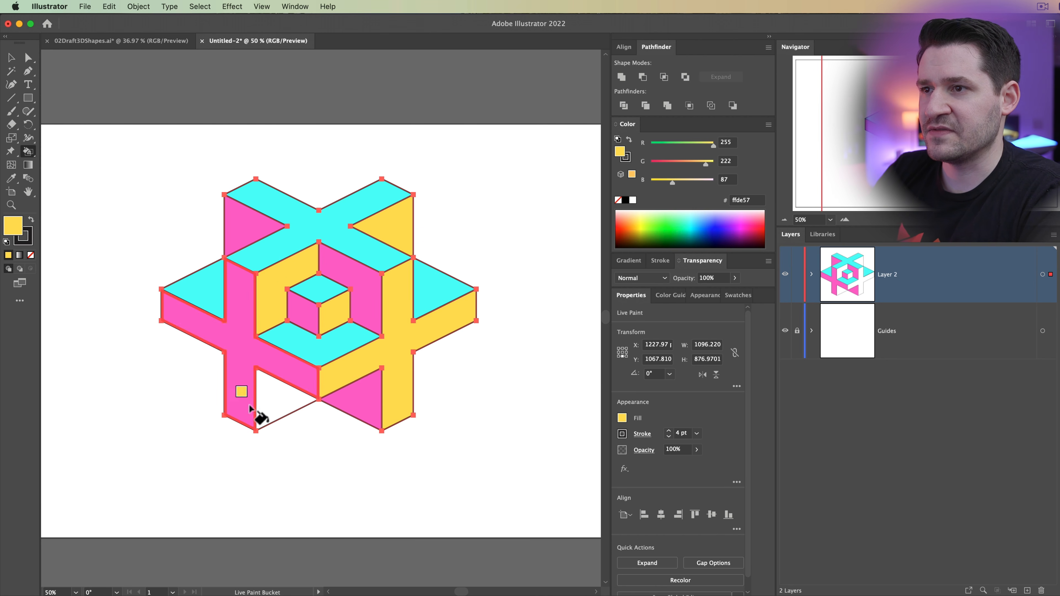
left_click(266, 409)
left_click(11, 57)
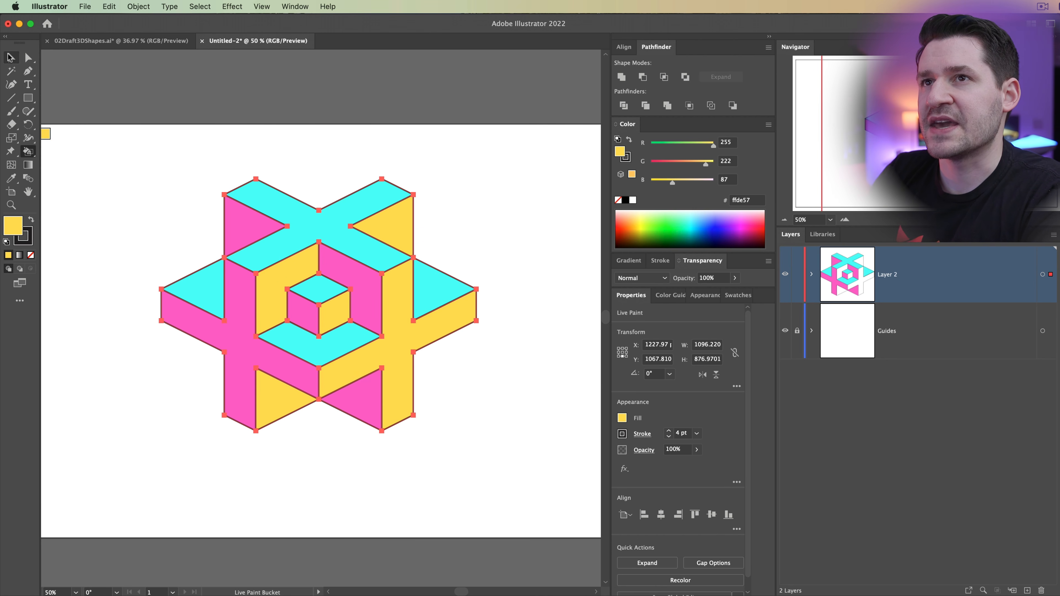
left_click(137, 200)
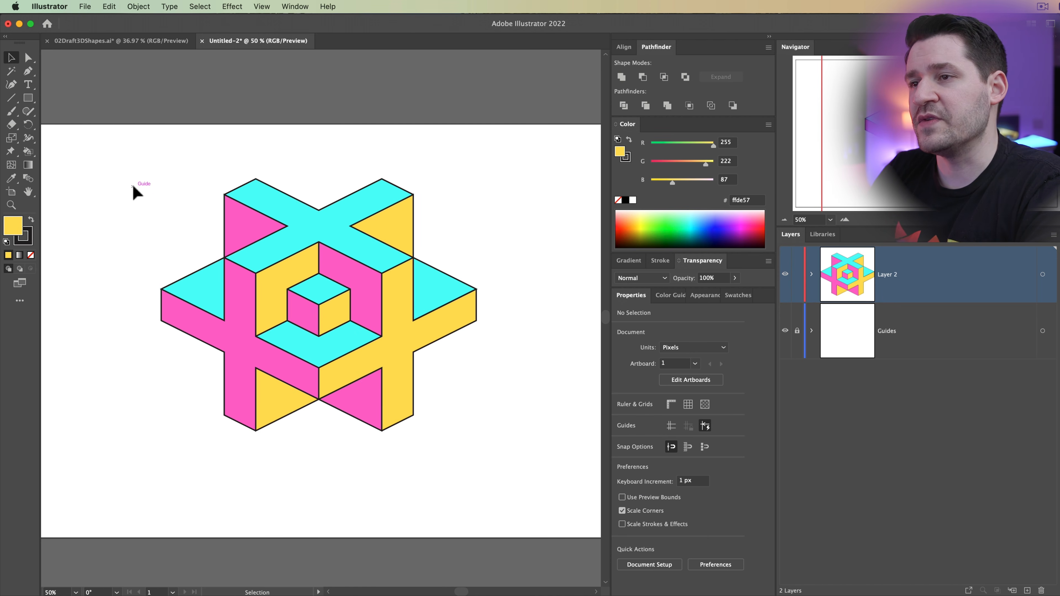
- Select the whole Live Paint artwork and set its stroke weight to 10 pt
left_click_drag(124, 174, 541, 452)
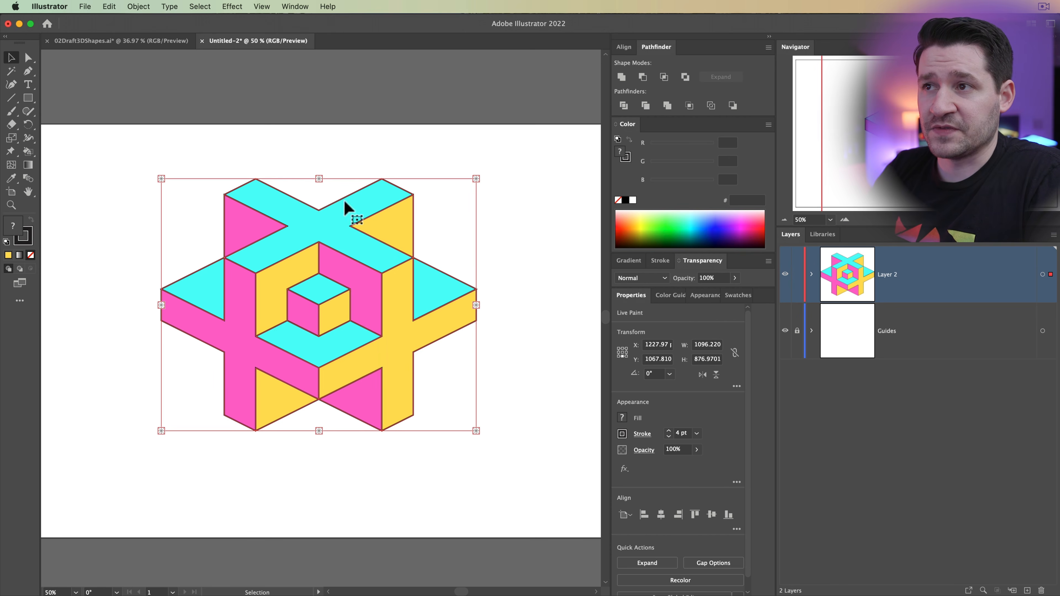
left_click(29, 242)
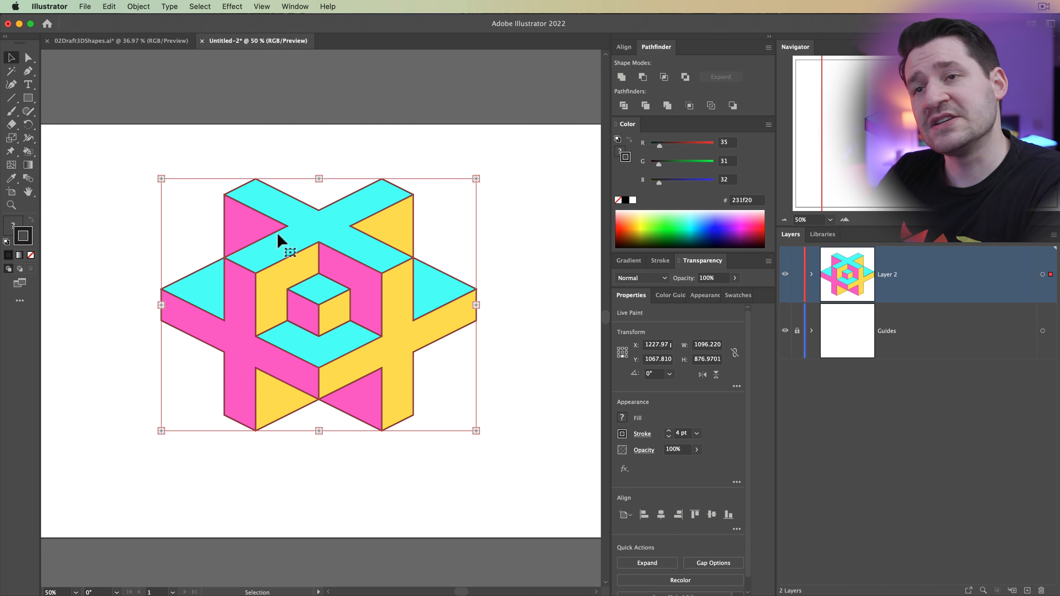
left_click(669, 432)
left_click(669, 433)
left_click(668, 432)
left_click(668, 433)
left_click(669, 433)
left_click(669, 432)
left_click(669, 432)
left_click(668, 436)
left_click(289, 466)
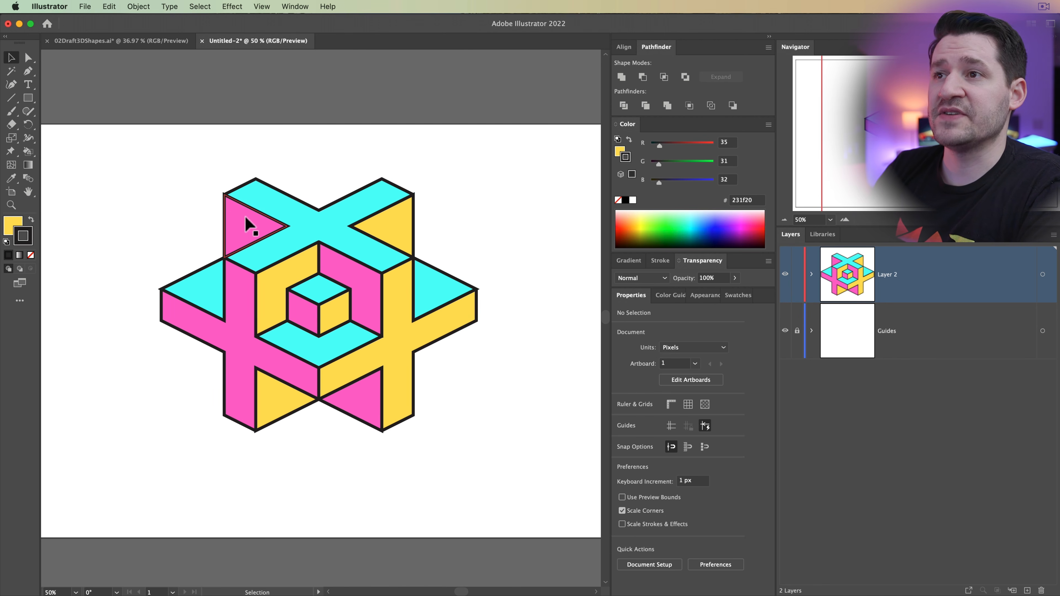
- Give the strokes of the whole artwork round corner joins
mouse_move(111, 145)
left_mouse_down()
mouse_move(516, 440)
mouse_move(531, 437)
left_mouse_up()
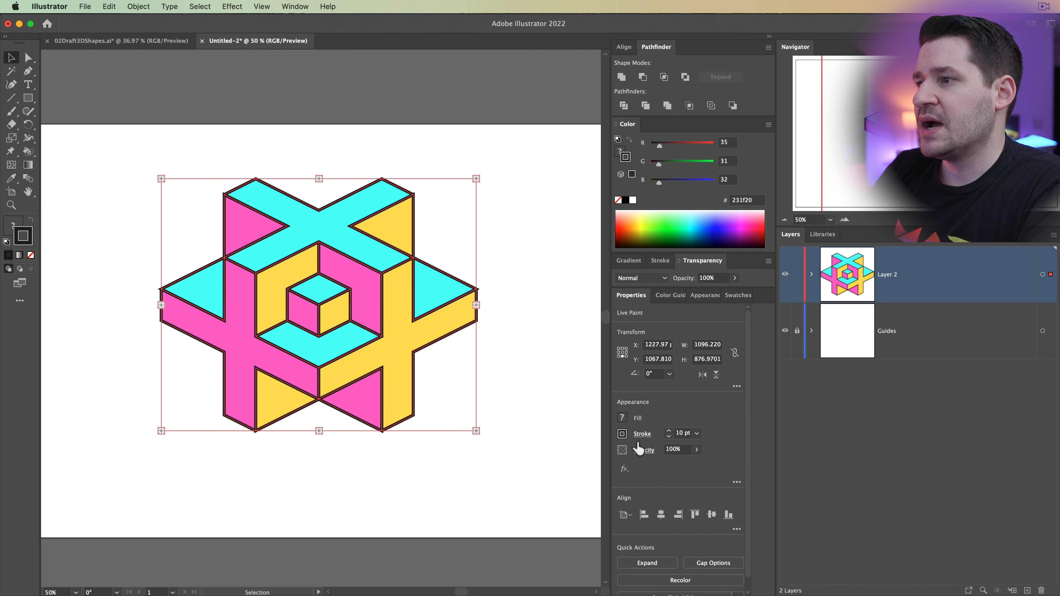
left_click(643, 435)
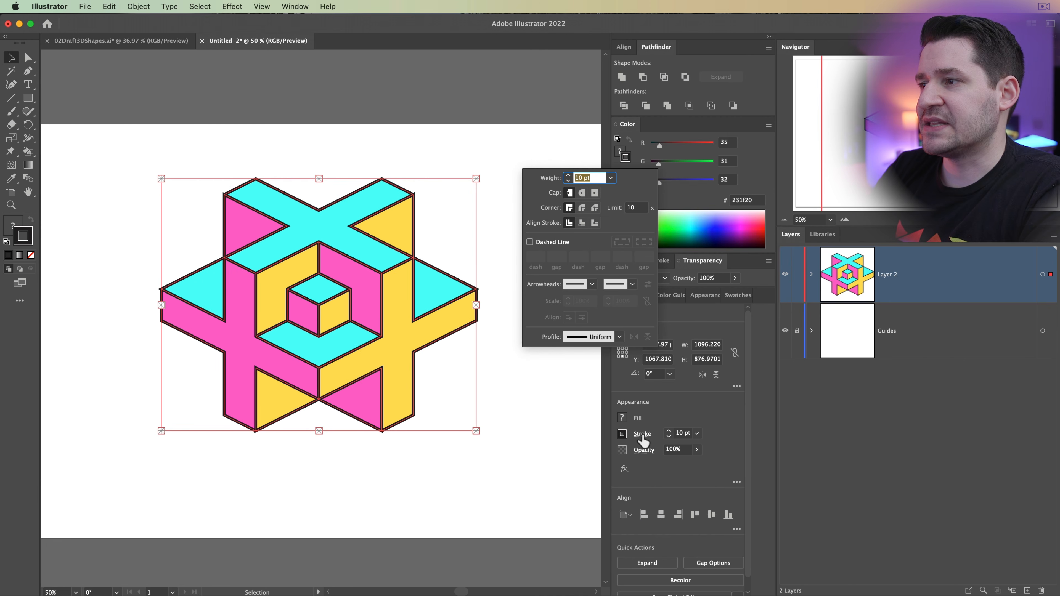
left_click(584, 208)
left_click(123, 243)
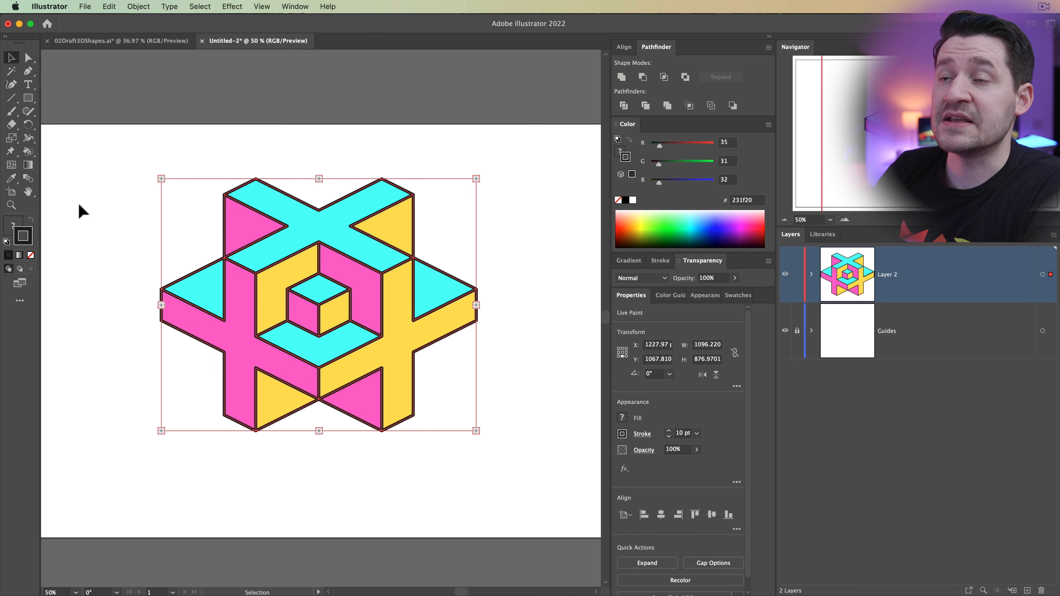
left_click(81, 209)
- Remove the stroke from the whole artwork and deselect it
mouse_move(92, 138)
left_mouse_down()
mouse_move(212, 296)
mouse_move(550, 492)
left_mouse_up()
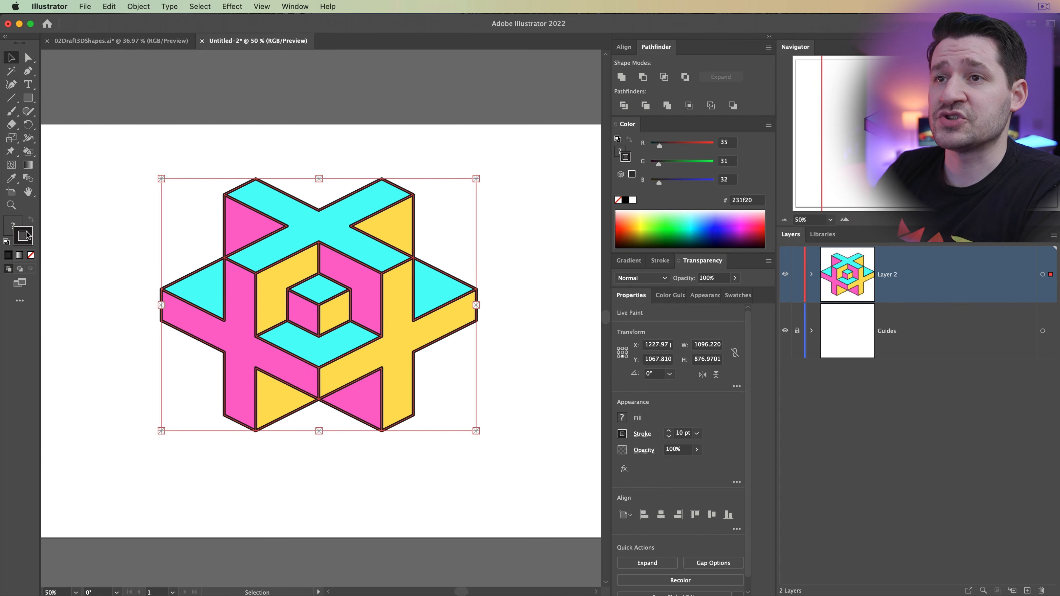
left_click(30, 255)
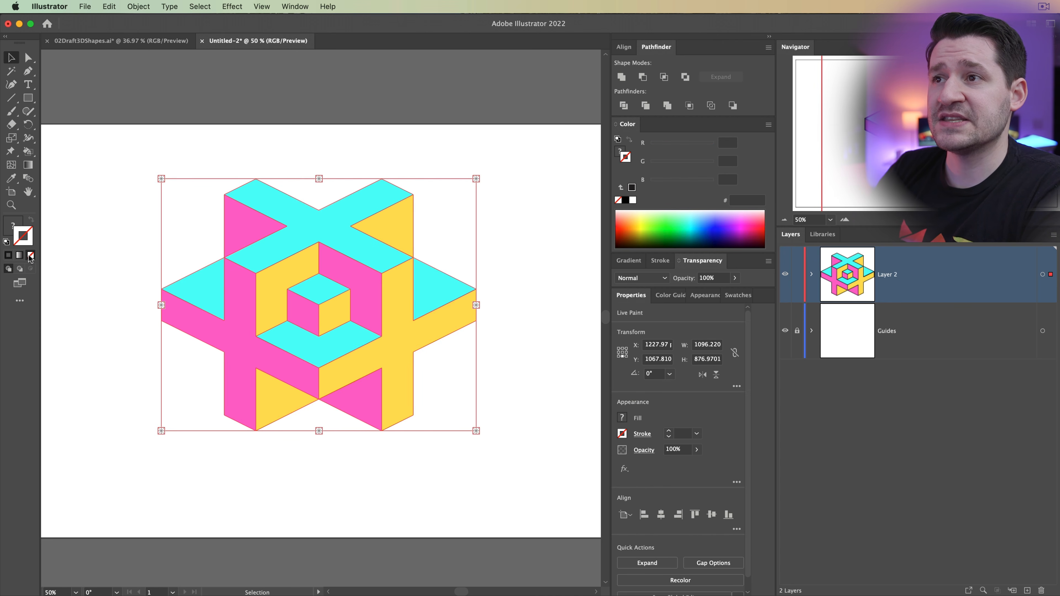
left_click(168, 475)
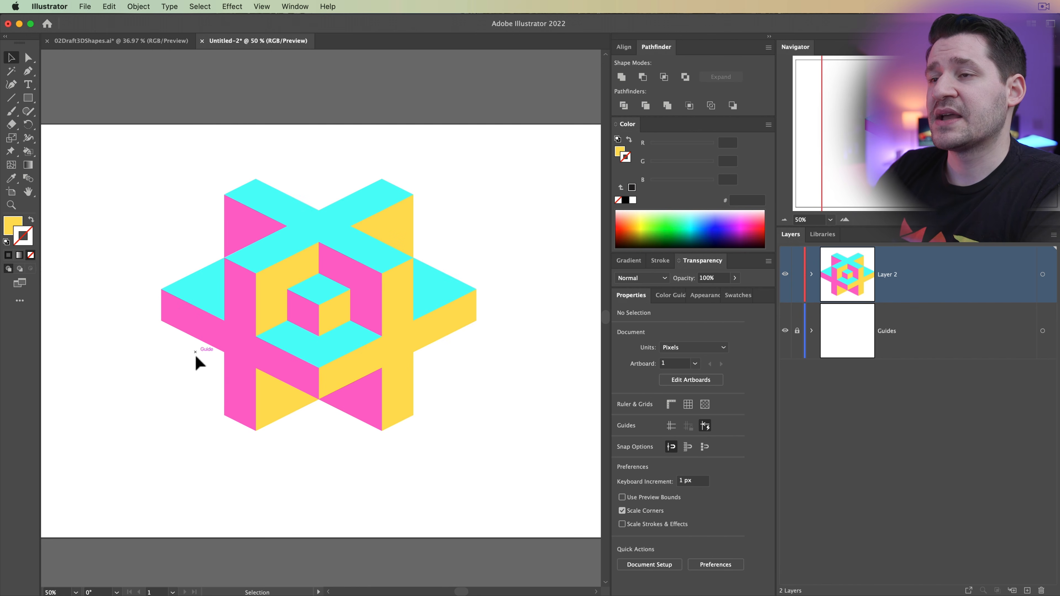
- Group the whole artwork and move it about 55 px right and 55 px down
left_click_drag(174, 192, 525, 445)
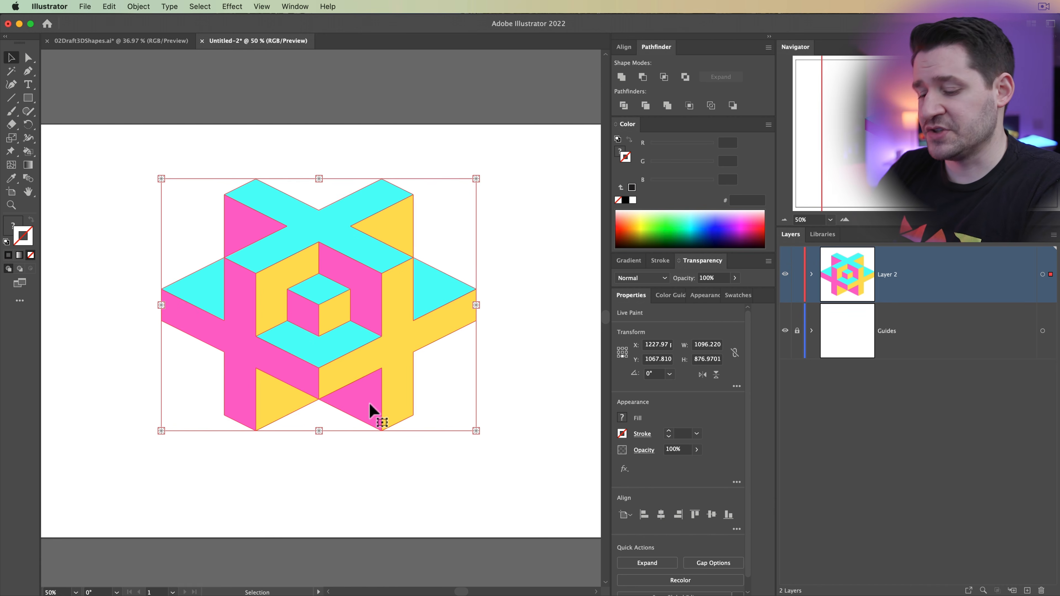
left_click(132, 6)
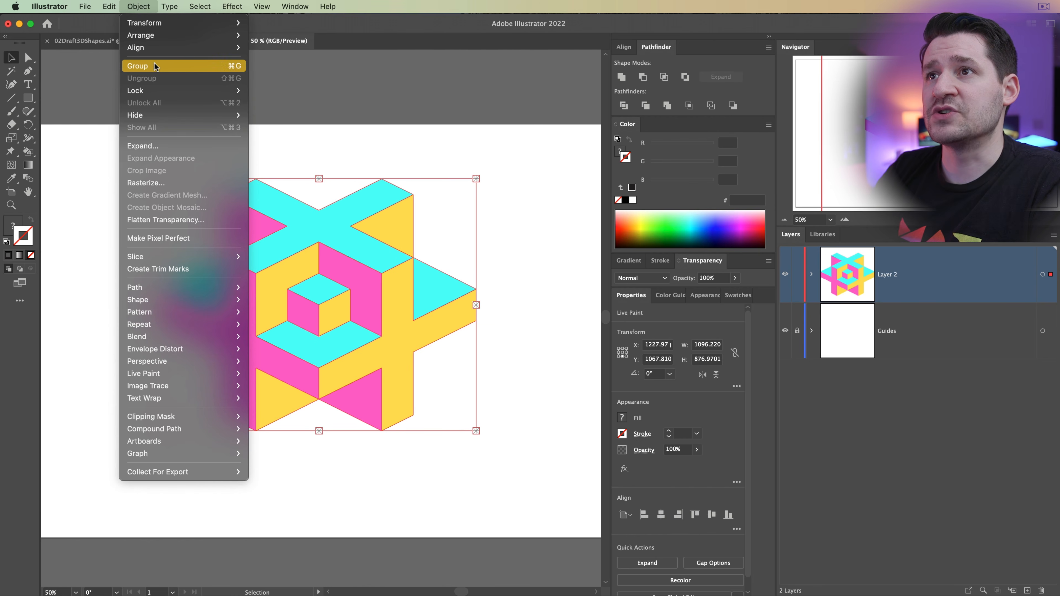
left_click(158, 67)
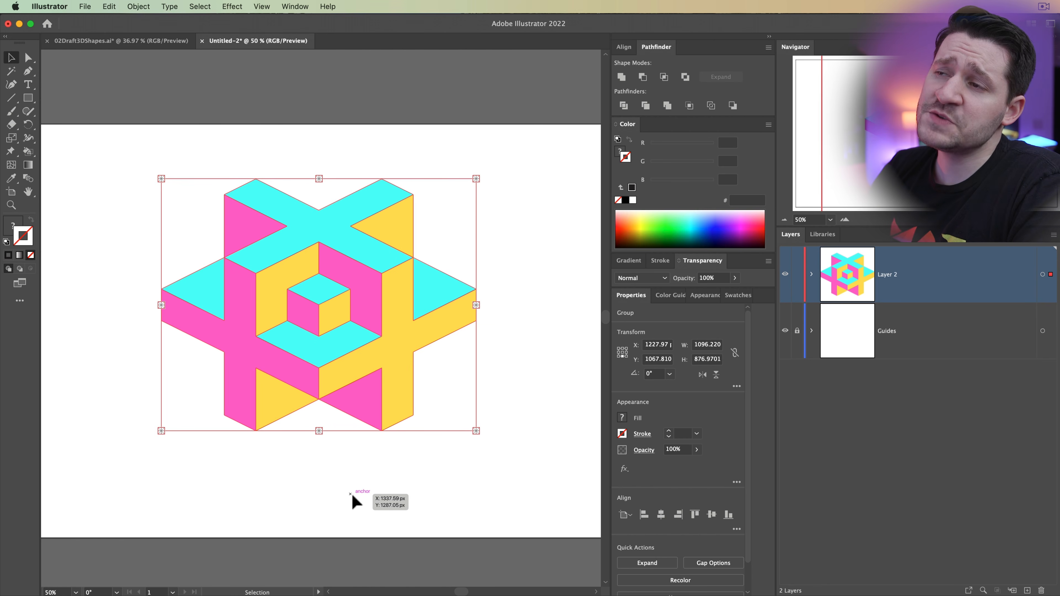
left_click_drag(387, 326, 407, 357)
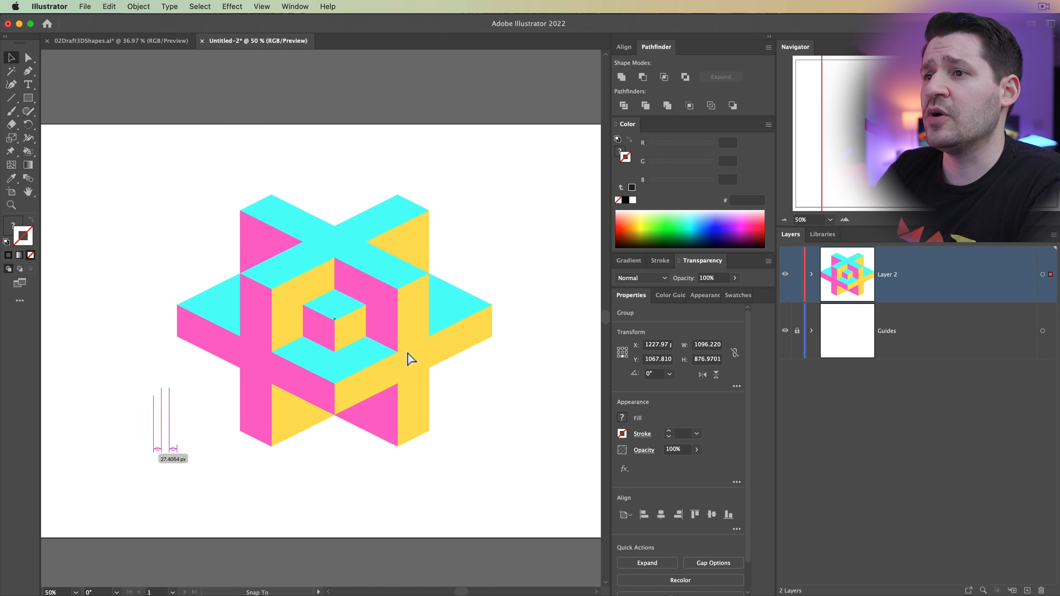
left_click(369, 511)
- Open the Recolor Artwork color wheel for the group, with its dialog moved off the artwork, and unlink the harmony colors
left_click_drag(138, 225, 499, 435)
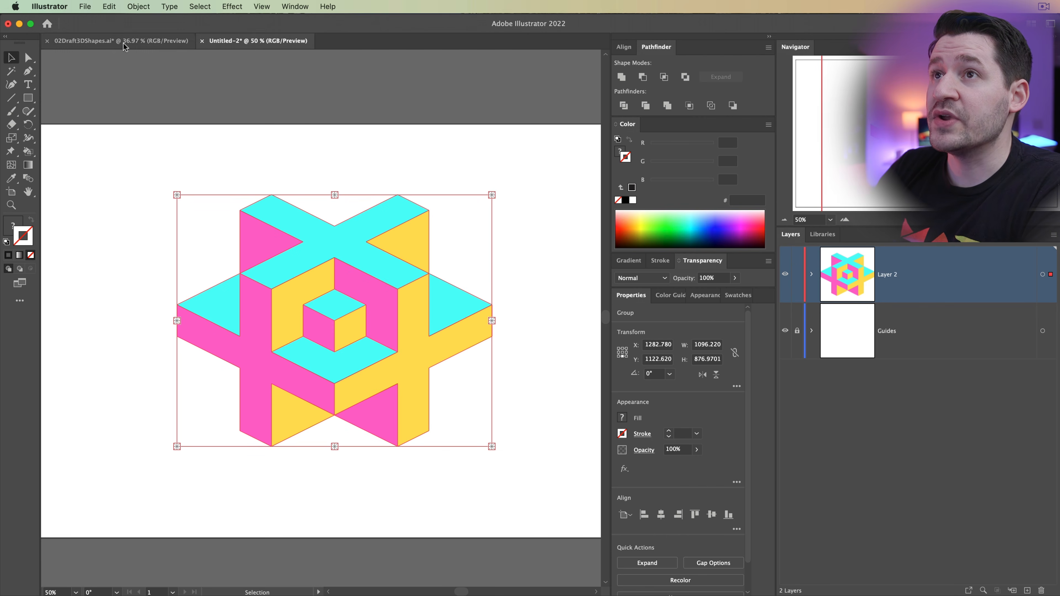
left_click(109, 6)
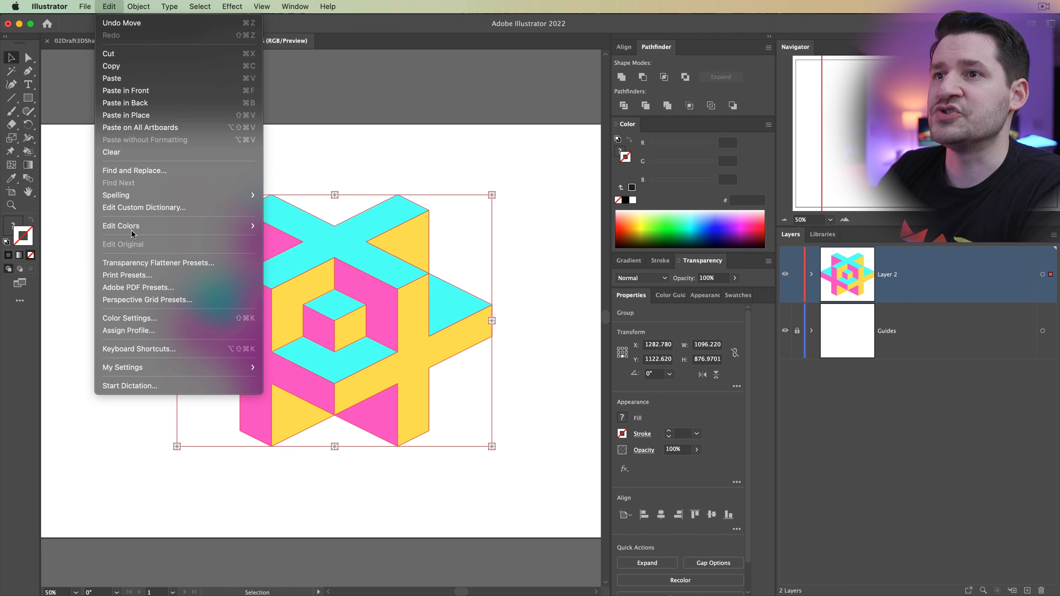
mouse_move(142, 233)
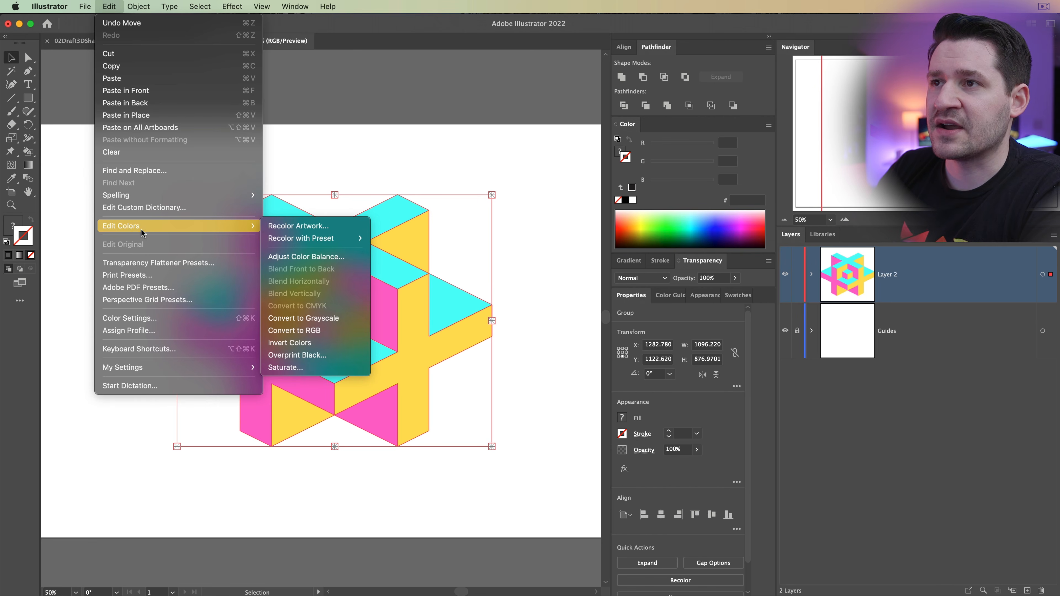
left_click(298, 229)
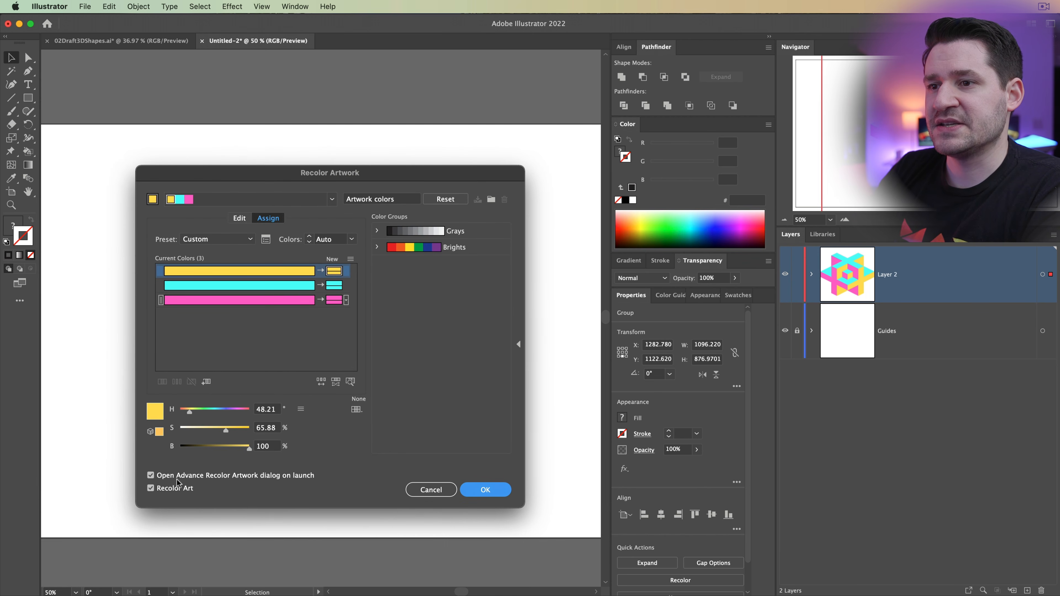
left_click(179, 478)
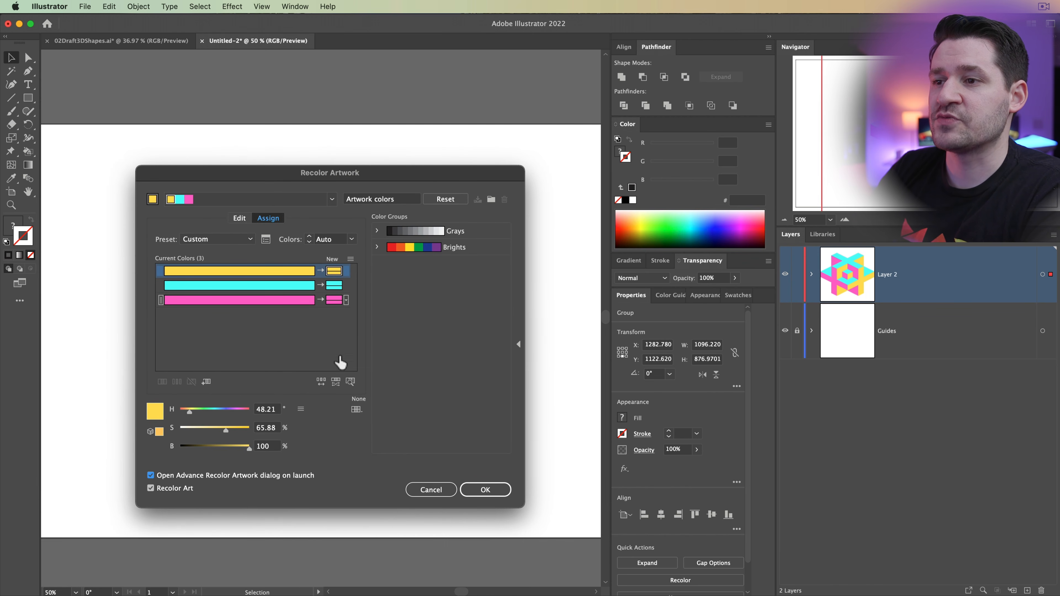
left_click_drag(390, 180, 739, 247)
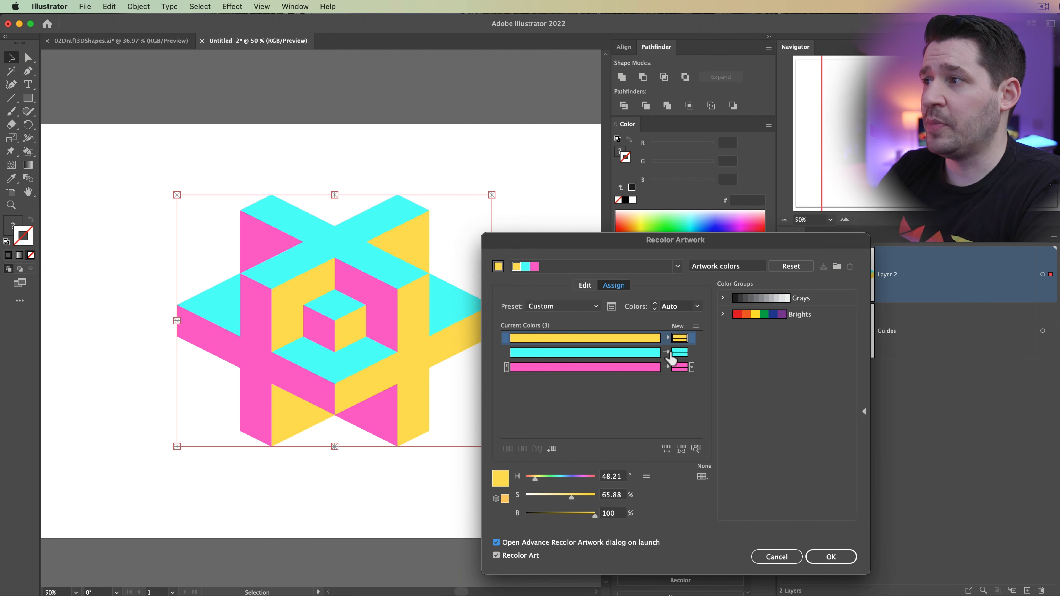
left_click(585, 285)
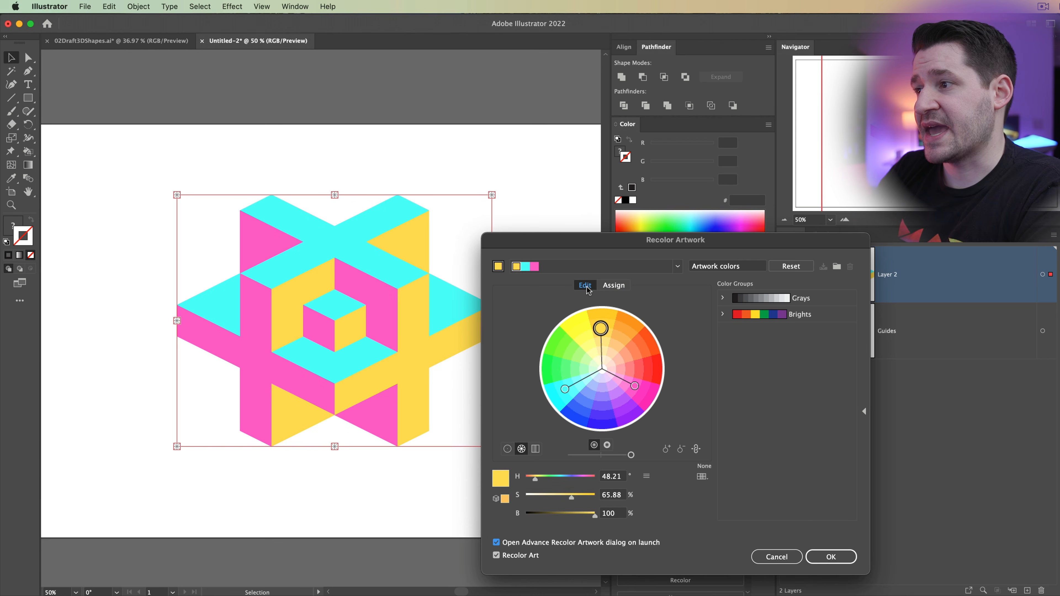
left_click(696, 450)
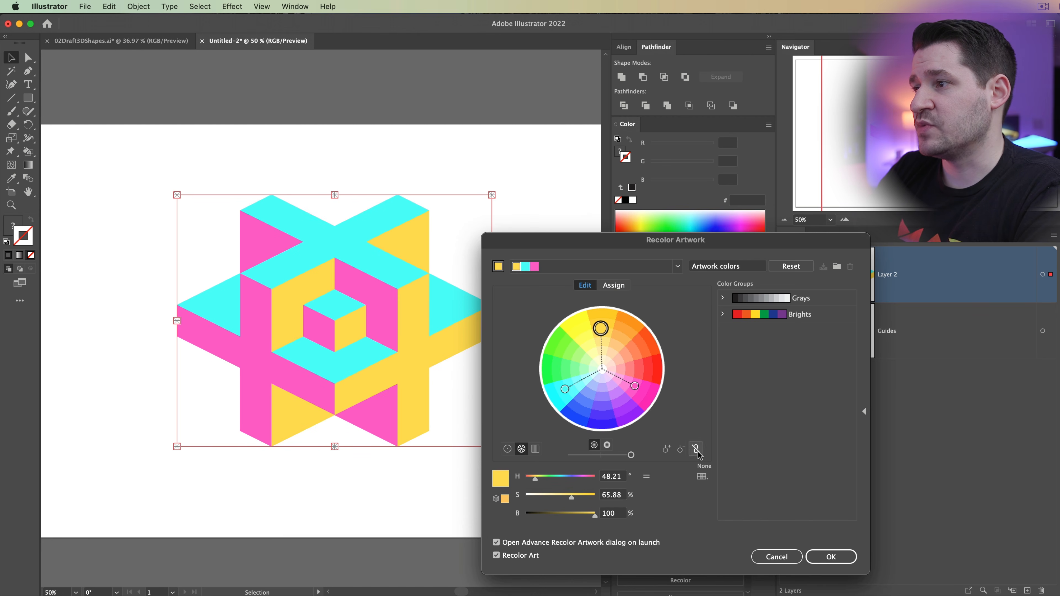
- Switch to the smooth color wheel, link the harmony colors, and shift the pink, blue and yellow markers together until yellow turns orange
left_click(634, 387)
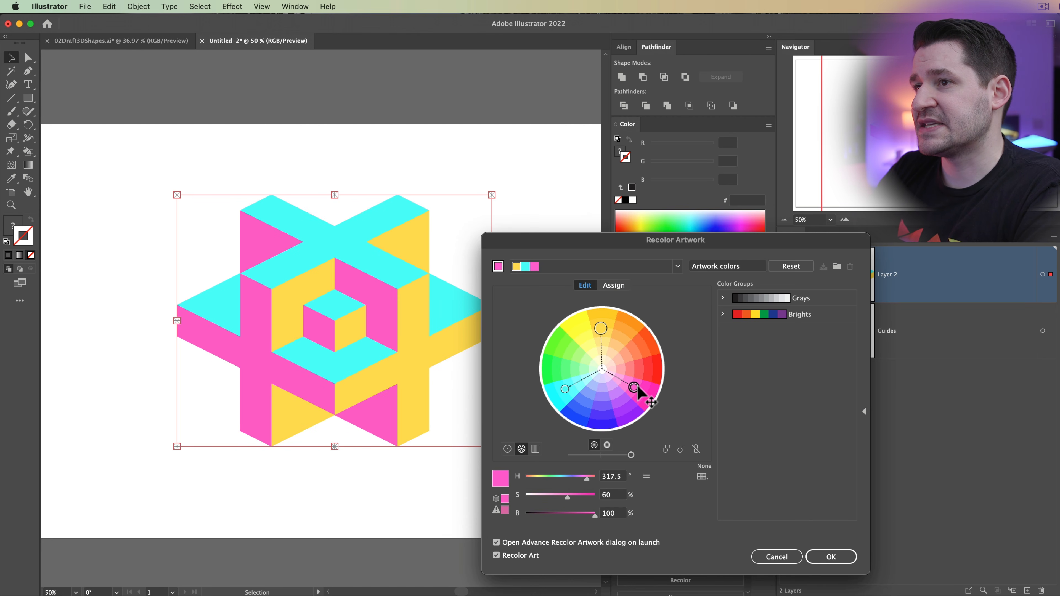
mouse_move(636, 386)
left_mouse_down()
mouse_move(641, 373)
mouse_move(634, 387)
left_mouse_up()
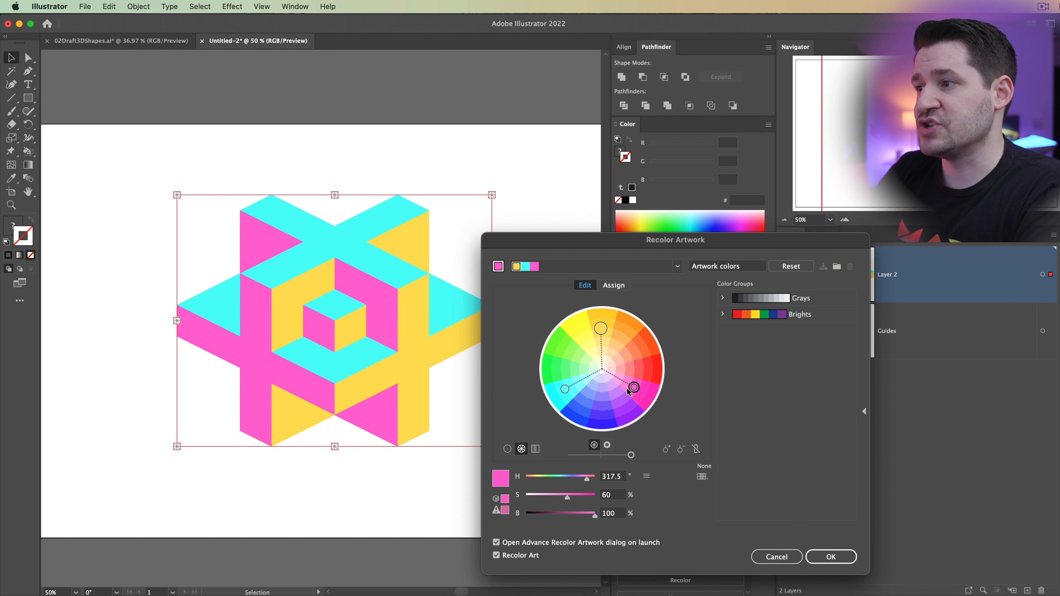
left_click(508, 450)
left_click(695, 449)
mouse_move(633, 388)
left_mouse_down()
mouse_move(643, 358)
mouse_move(649, 374)
mouse_move(625, 375)
left_mouse_up()
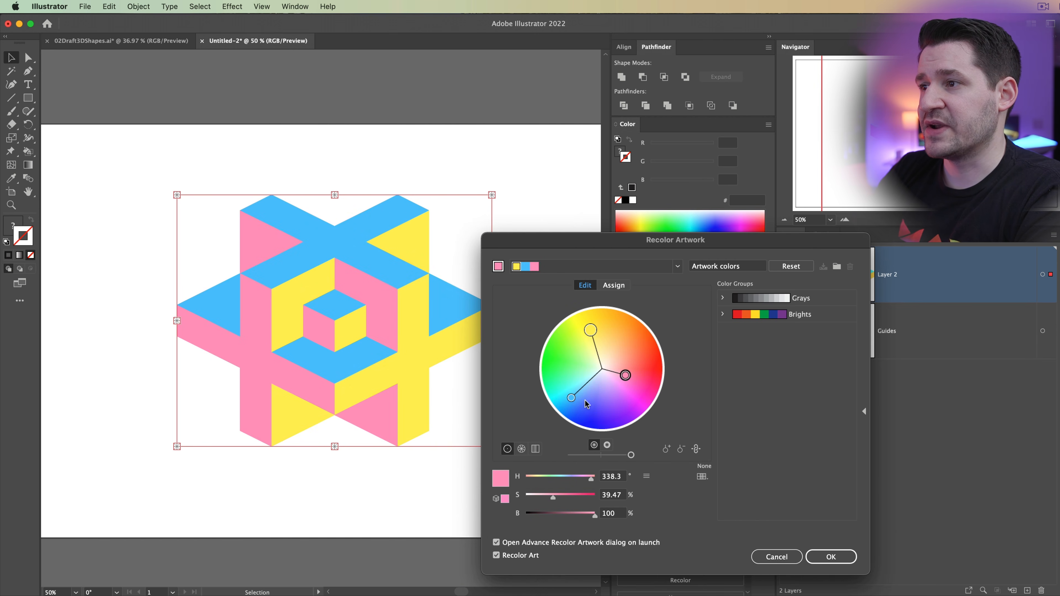
left_click_drag(572, 398, 582, 387)
left_click_drag(594, 334, 610, 332)
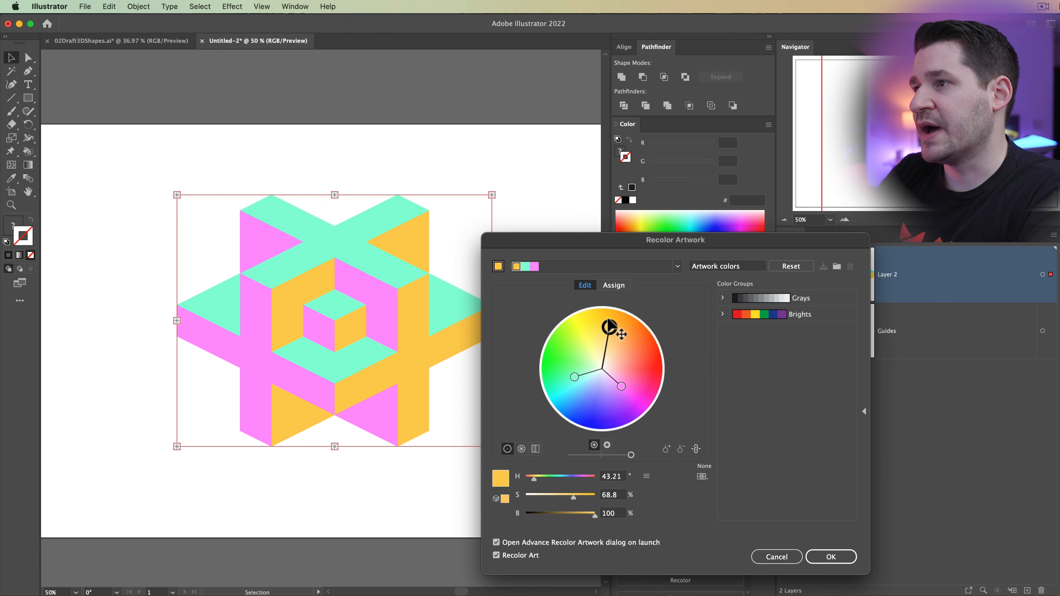
- Show the color assignments and replace the artwork's yellow with a deep crimson red
left_click(613, 285)
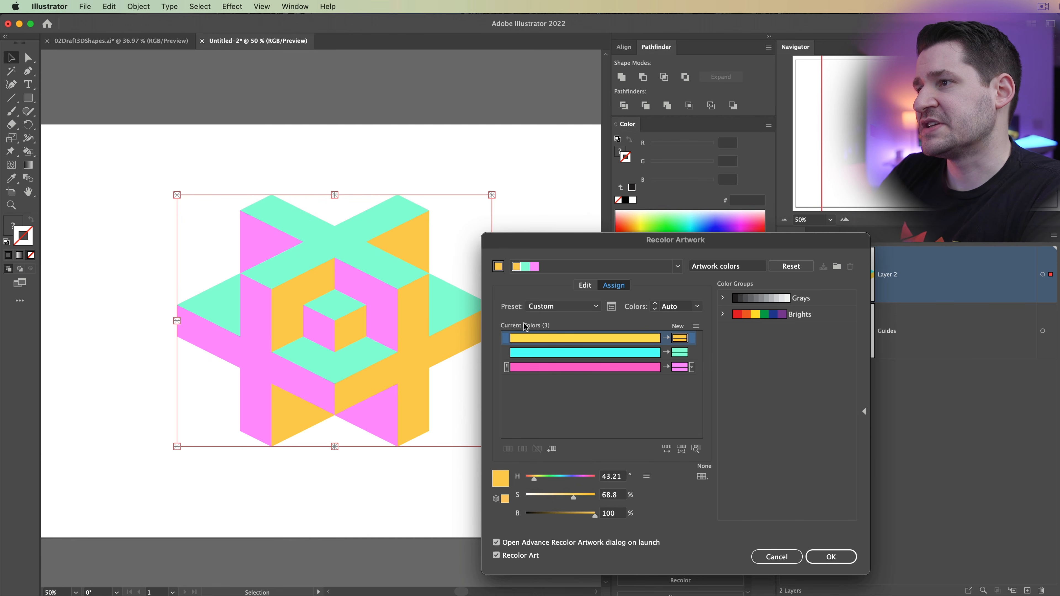
double_click(680, 339)
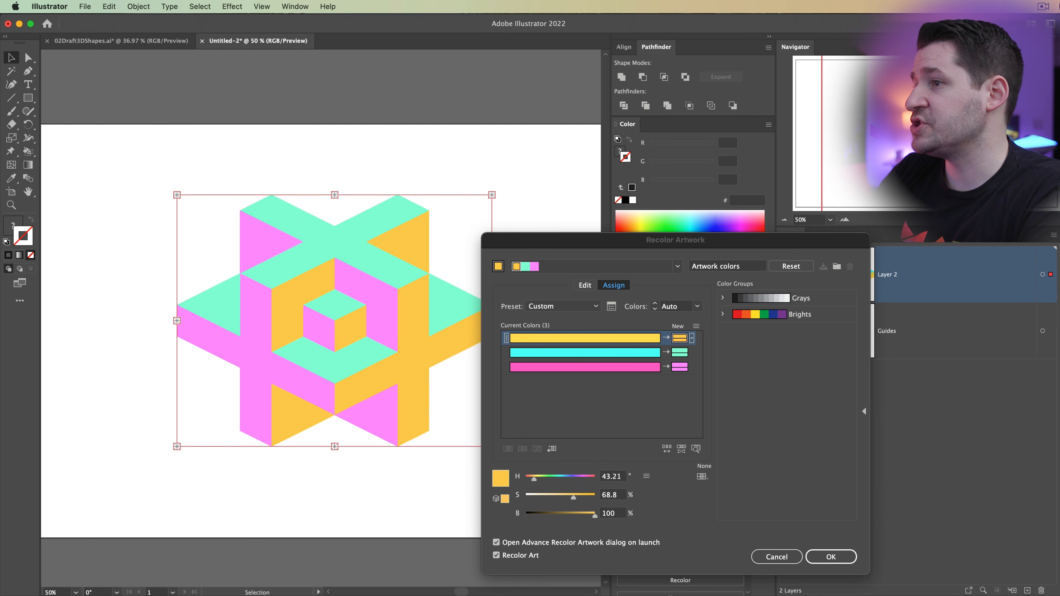
left_click(668, 340)
left_click(632, 371)
left_click(747, 336)
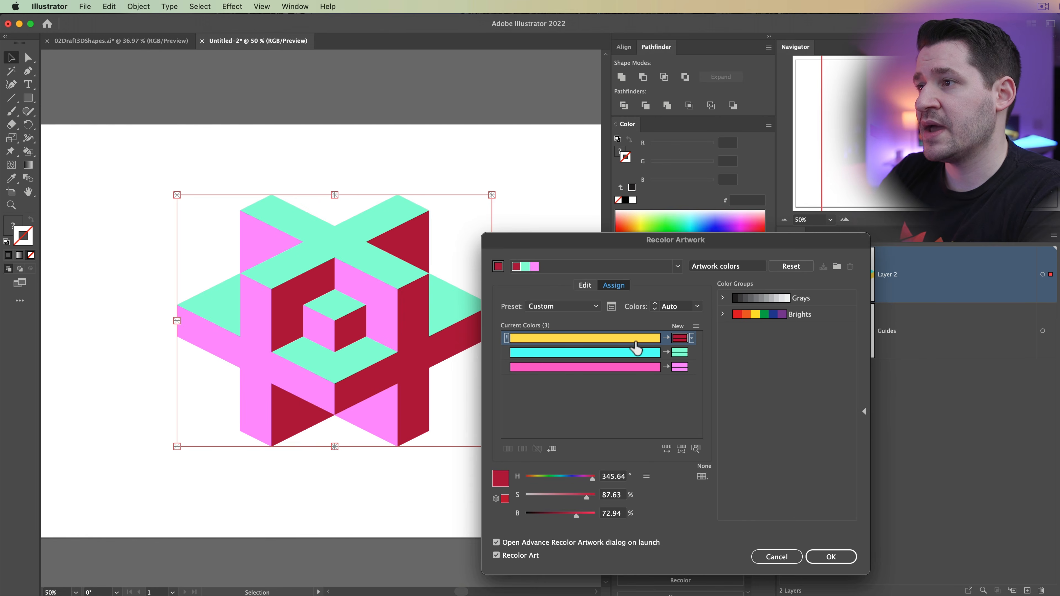
- Replace the artwork's cyan with the green #15d115 in the color assignments
double_click(679, 352)
left_click_drag(668, 411, 668, 426)
mouse_move(641, 388)
left_mouse_down()
mouse_move(624, 353)
mouse_move(635, 357)
left_mouse_up()
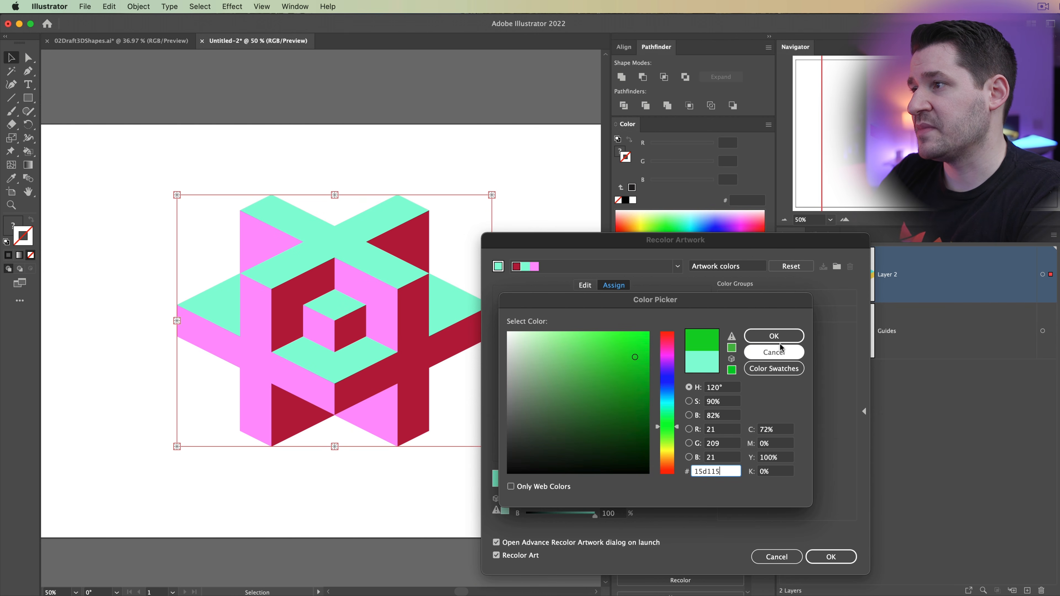
left_click(777, 339)
- Replace the artwork's pink with a strong blue of hue about 220° in the color assignments
double_click(683, 369)
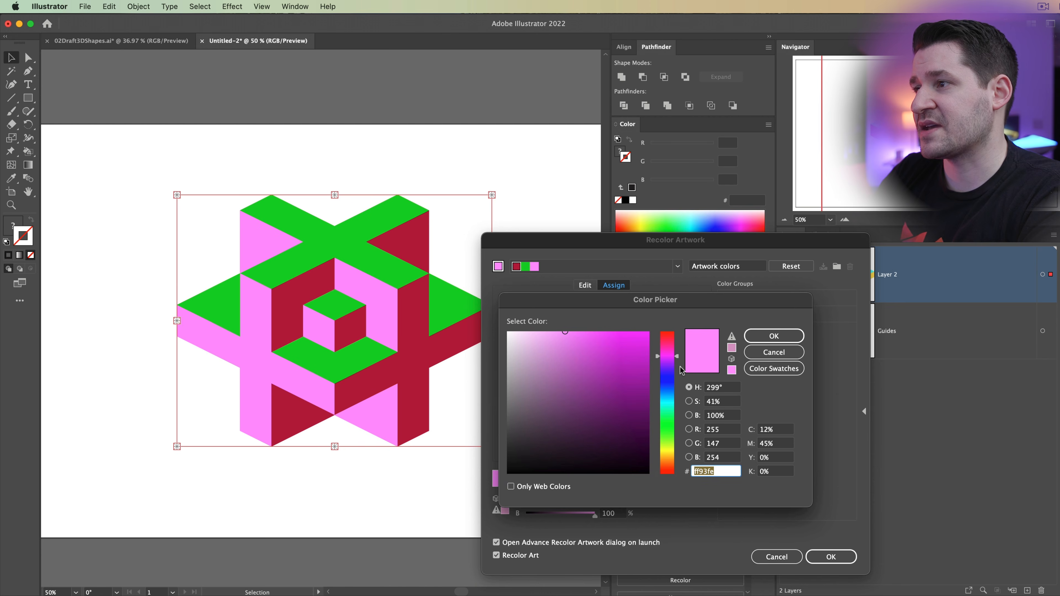
left_click_drag(667, 384, 668, 387)
left_click_drag(625, 355, 637, 366)
left_click(774, 337)
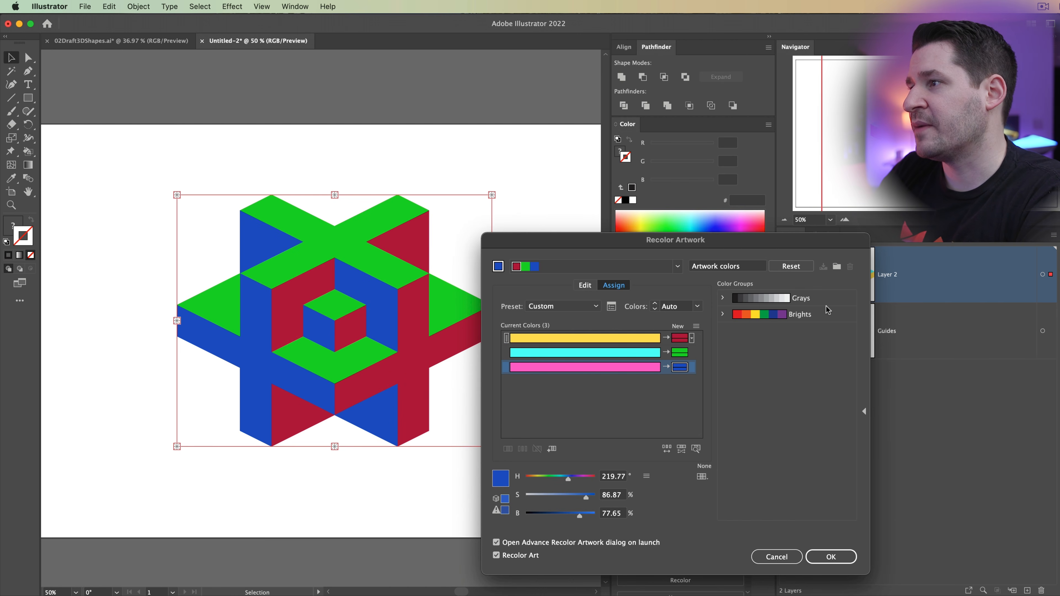
- Apply the Grays color group to the artwork and randomly change its color order several times
left_click(761, 299)
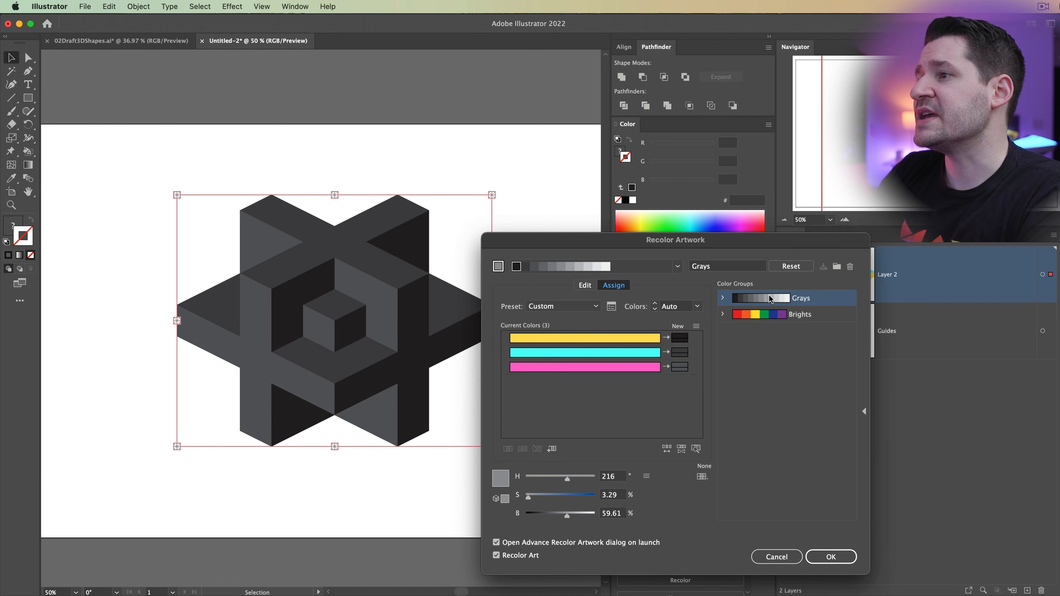
left_click(666, 449)
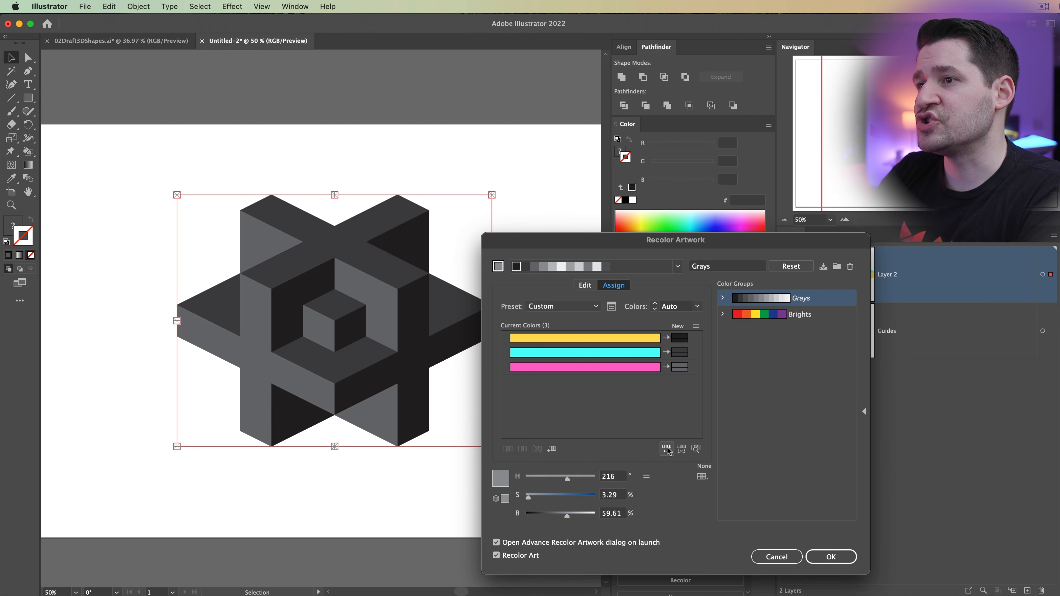
left_click(666, 449)
left_click(666, 449)
left_click(666, 449)
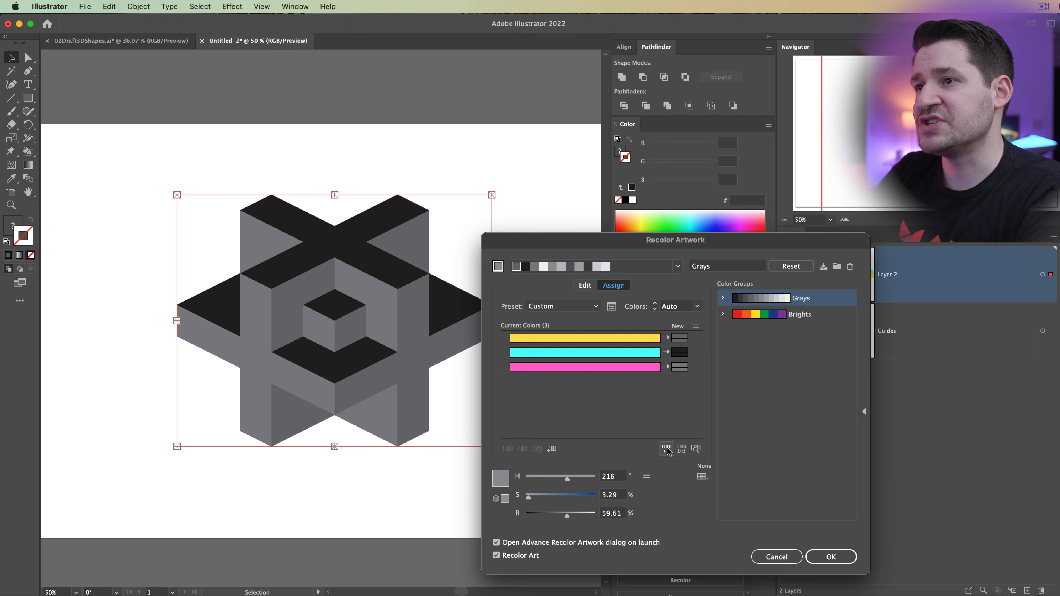
left_click(666, 449)
left_click(667, 448)
left_click(666, 449)
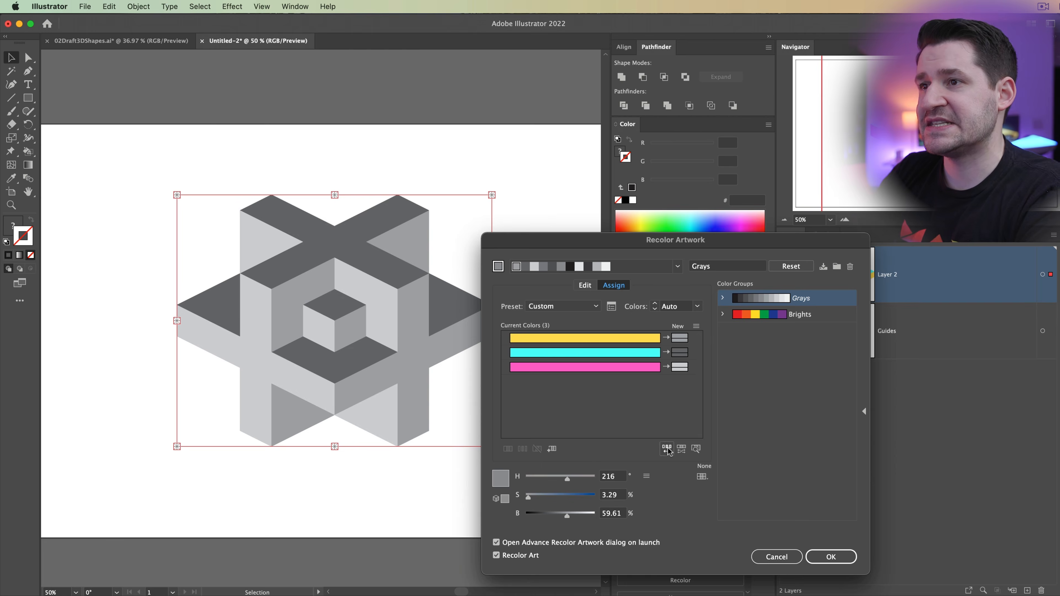
left_click(666, 449)
left_click(666, 449)
left_click(666, 449)
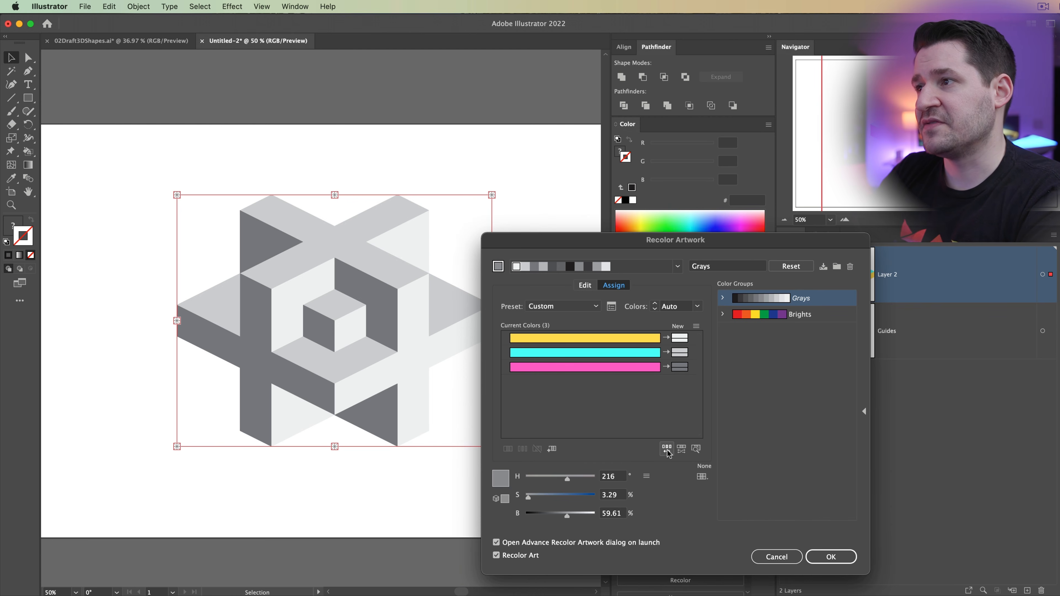
- Move the recolor dialog clear of the artwork, apply the Brights color group, and shuffle its color order several times
left_click_drag(676, 244, 749, 240)
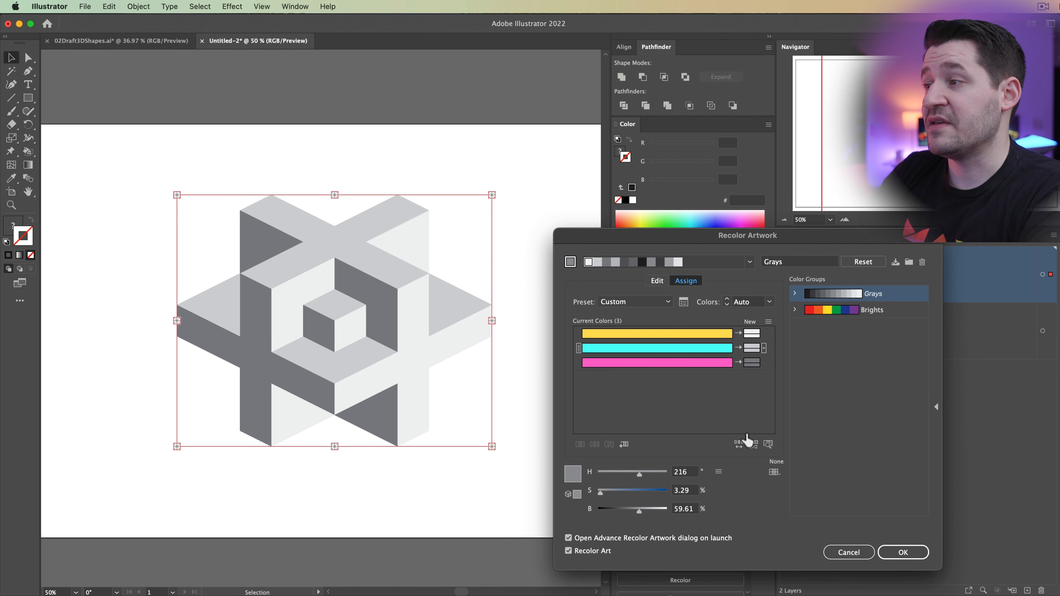
left_click(851, 313)
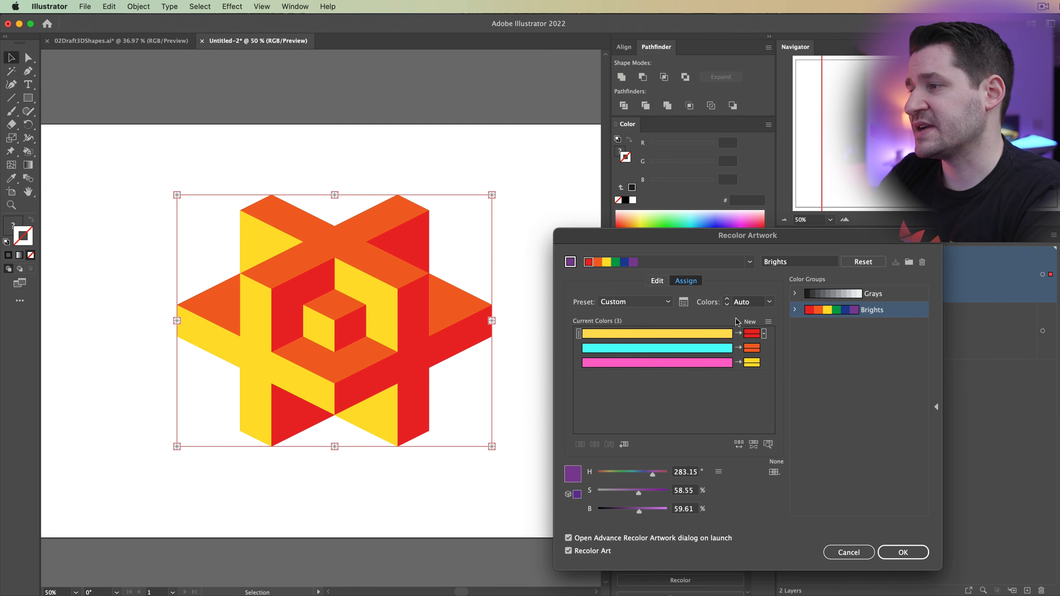
left_click(737, 450)
left_click(738, 450)
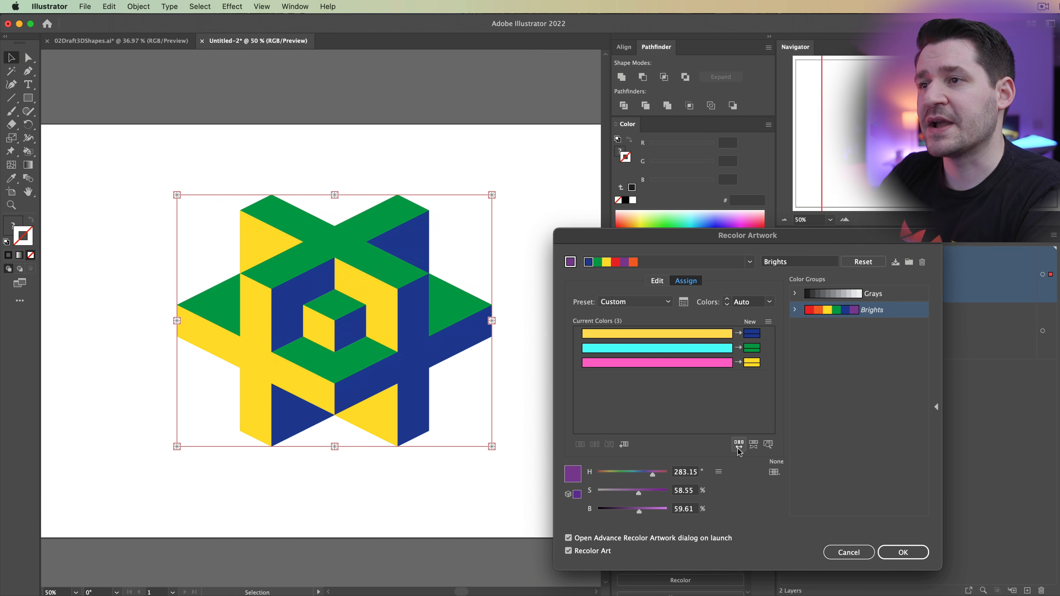
left_click(737, 450)
left_click(738, 450)
left_click(738, 451)
left_click(737, 450)
left_click(737, 450)
left_click(737, 450)
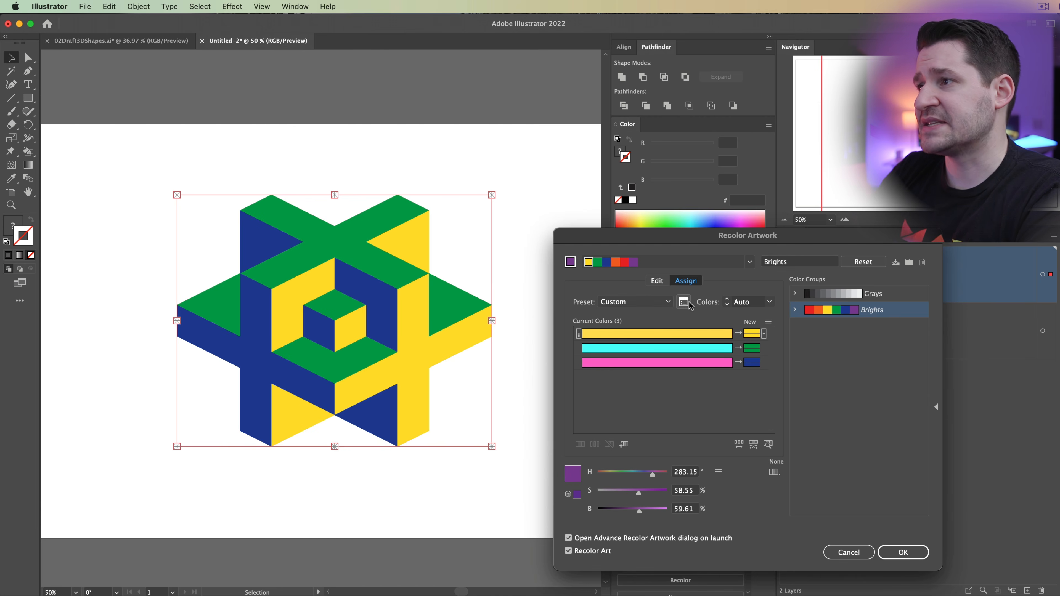
- Show the Brights colors on the color wheel, cancel the recoloring, and deselect the artwork
left_click(660, 282)
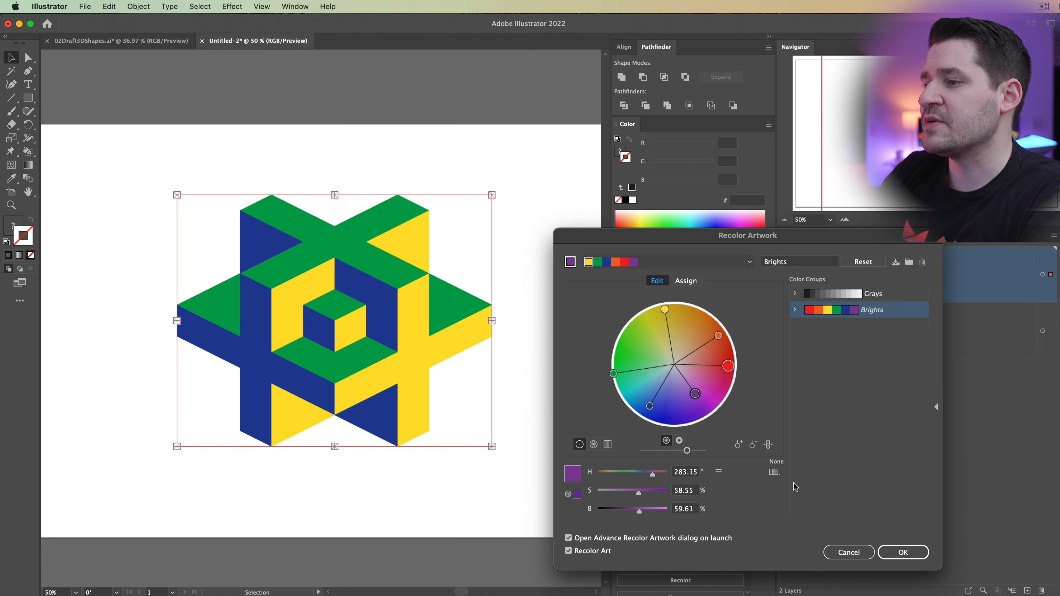
left_click_drag(755, 237, 749, 239)
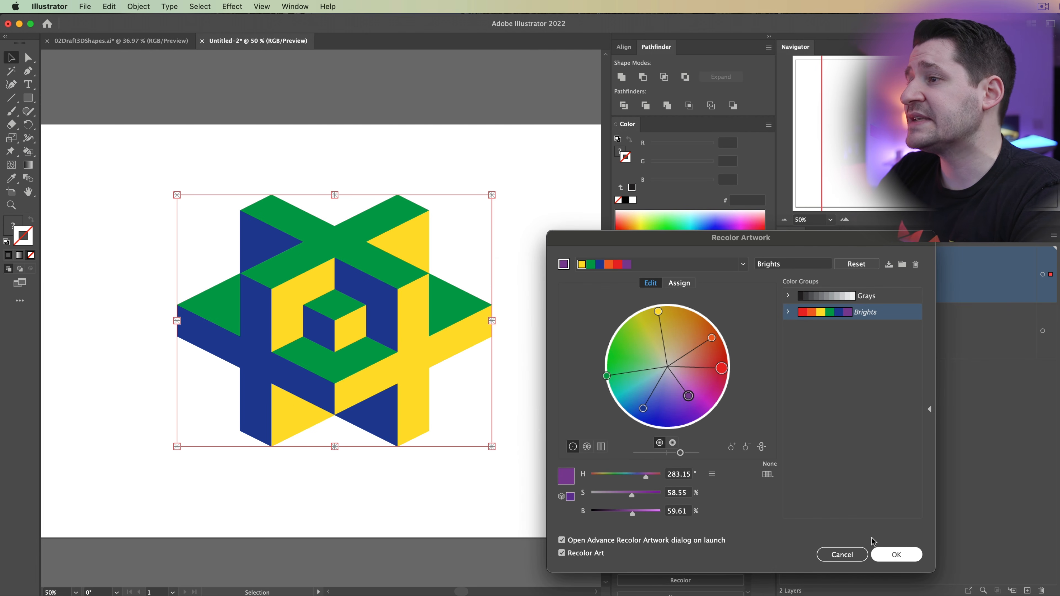
left_click(842, 554)
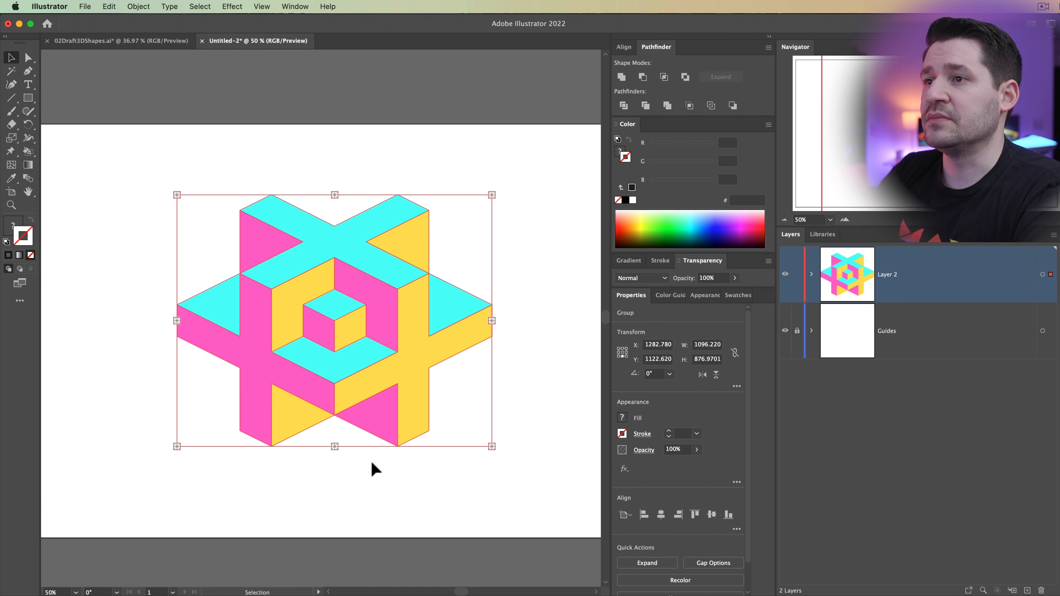
left_click(347, 504)
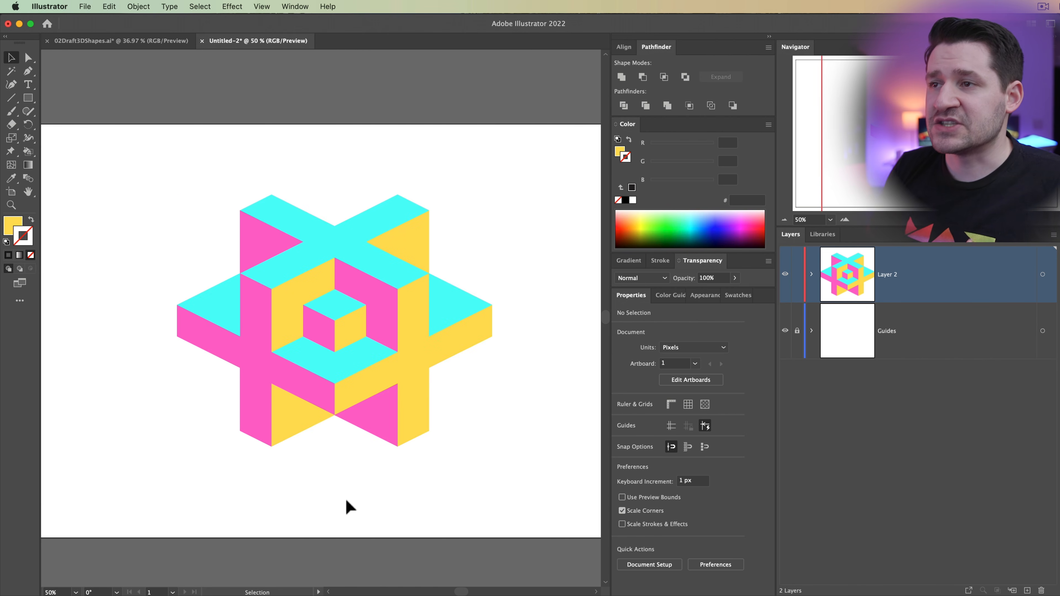
- Duplicate the star group straight down, send the copy to the back, and place it about 548 px below the original
left_click_drag(174, 183, 504, 445)
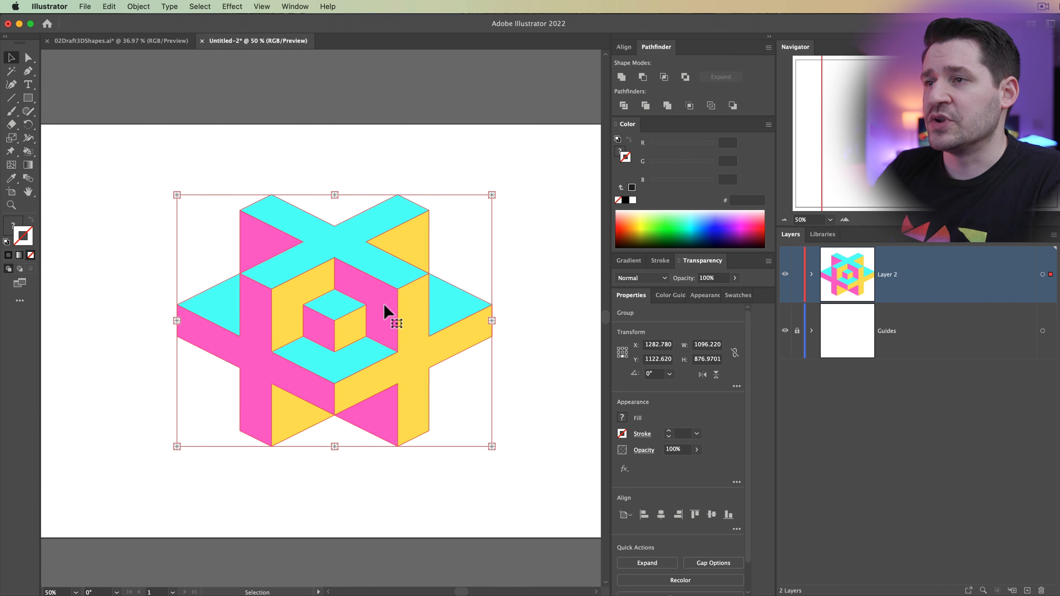
left_click(812, 275)
left_click_drag(319, 271, 326, 452)
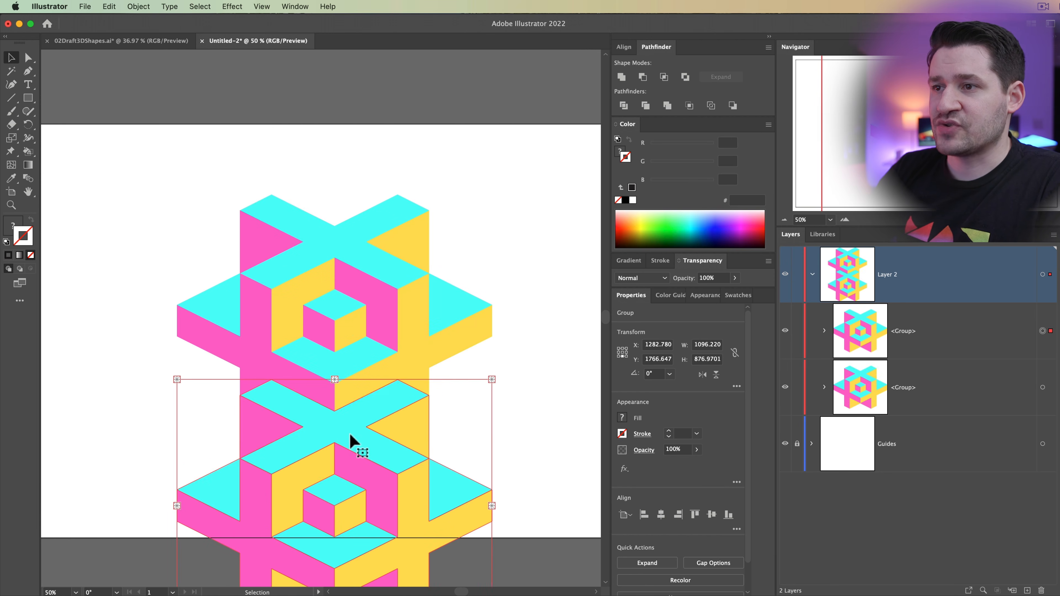
right_click(350, 442)
mouse_move(412, 539)
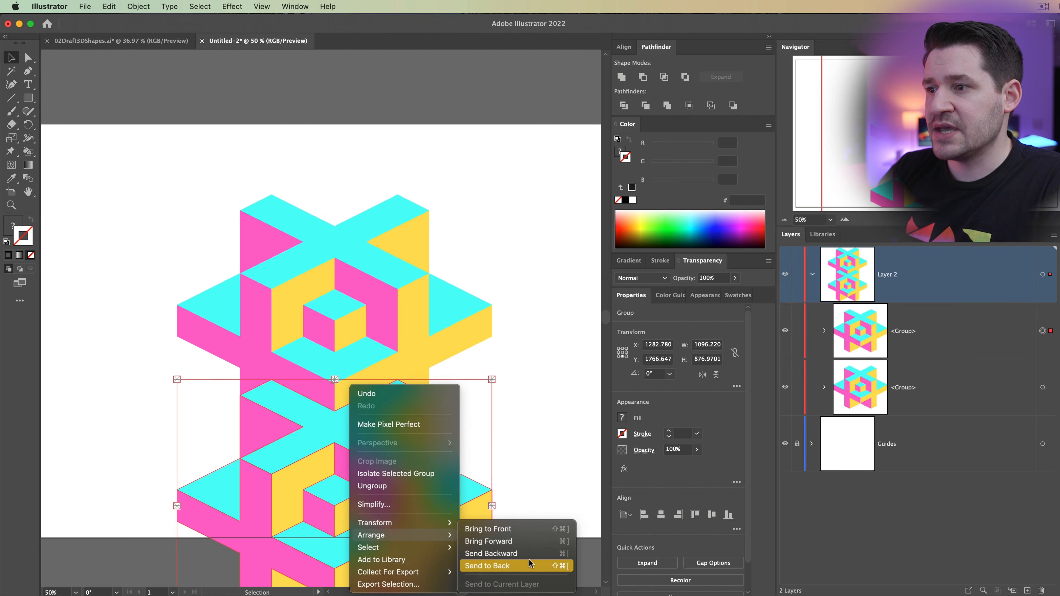
left_click(513, 565)
left_click_drag(352, 508, 359, 448)
- Set the lower copy's opacity to 8% and deselect it
left_click(665, 449)
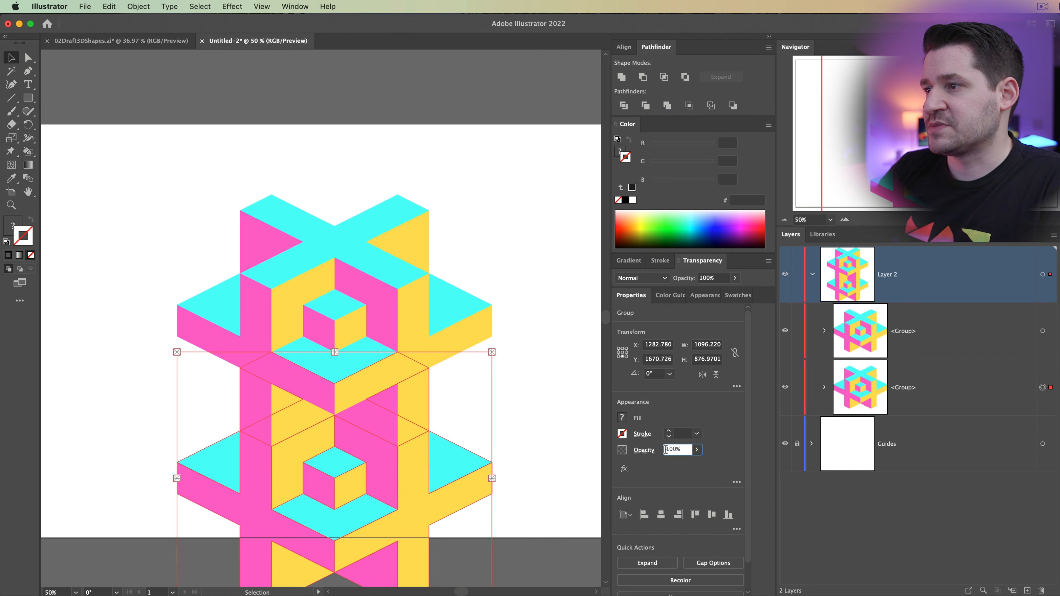
type("8")
key("Tab")
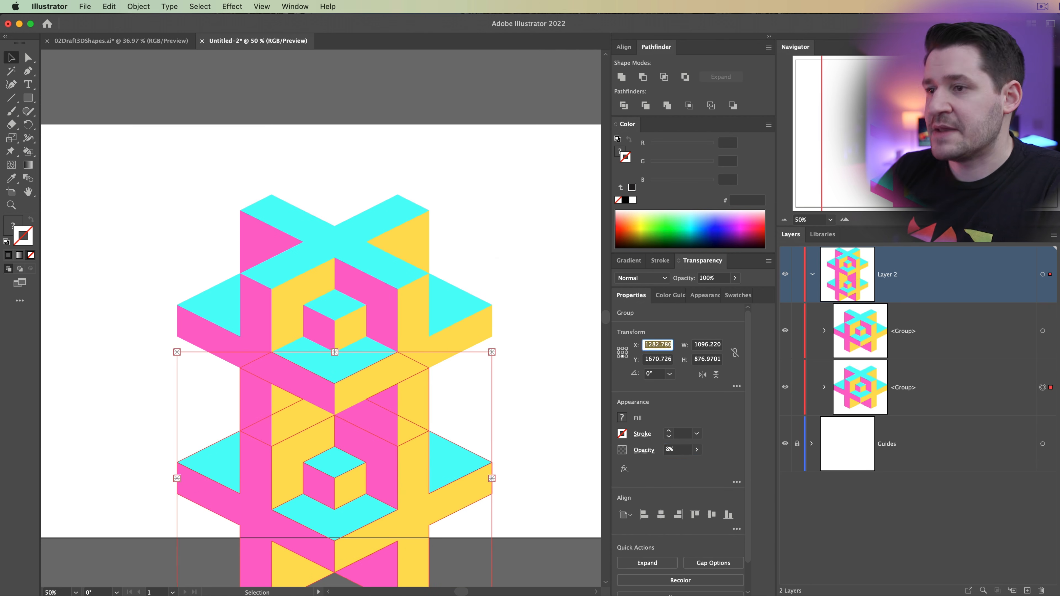
left_click(159, 399)
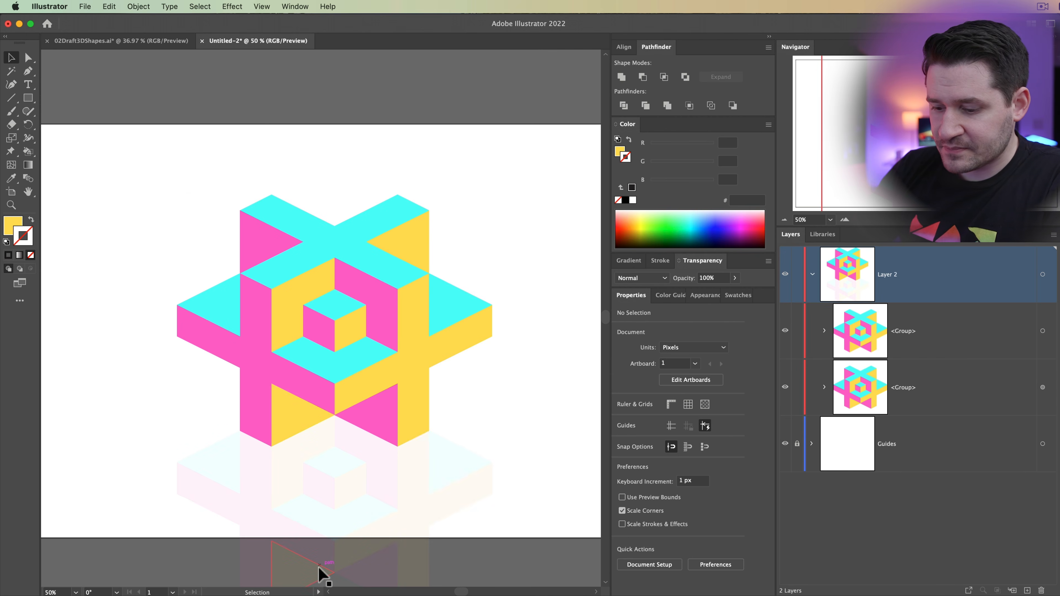
right_click(351, 556)
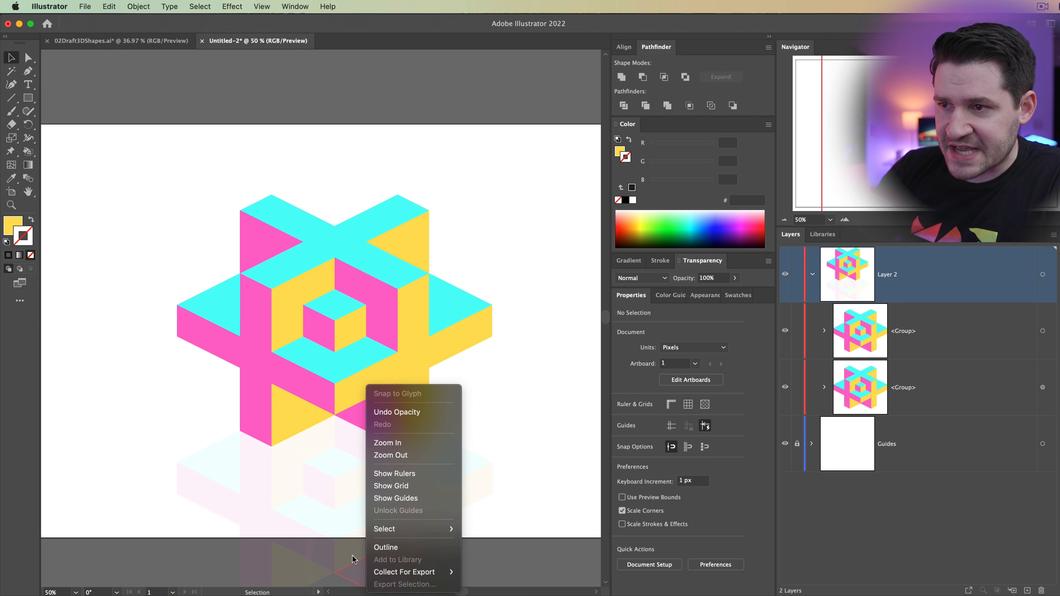
left_click(175, 565)
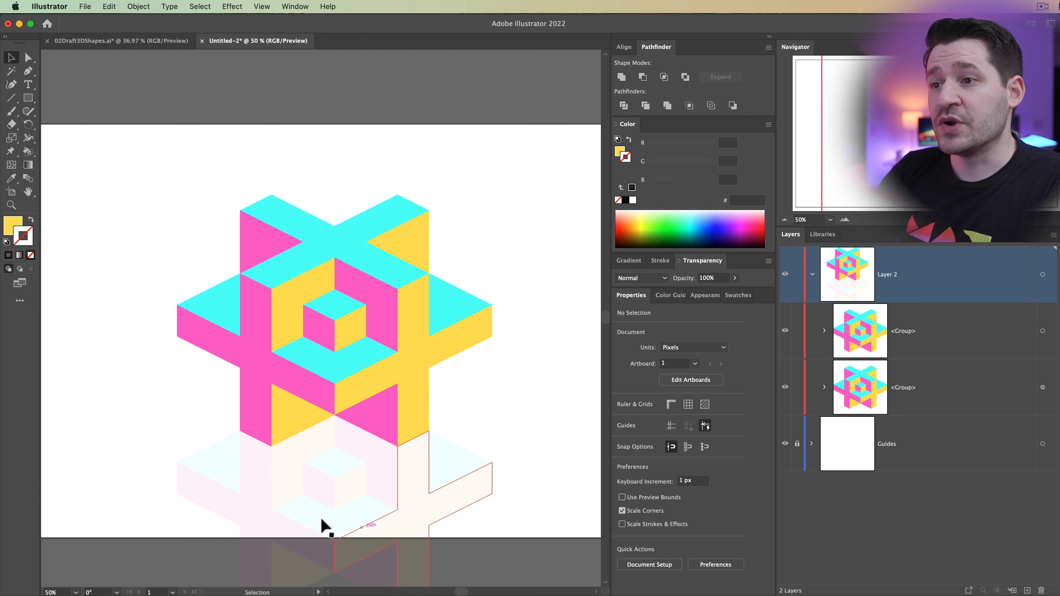
- Select the star group and its faint copy, and open Recolor Artwork for both with the dialog beside the artwork
left_click_drag(110, 173, 539, 564)
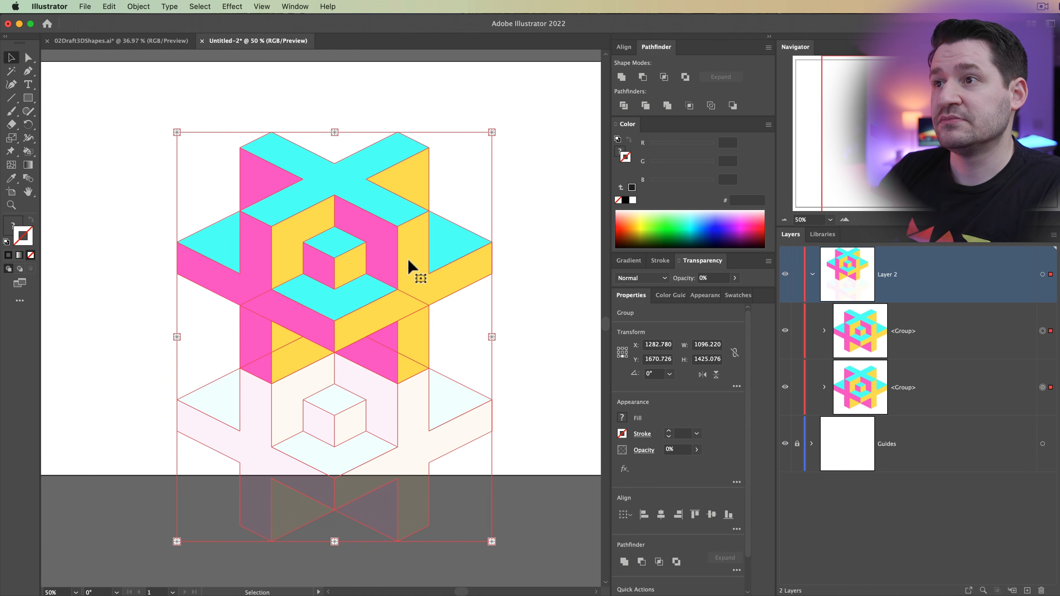
left_click(110, 6)
mouse_move(160, 226)
left_click(301, 226)
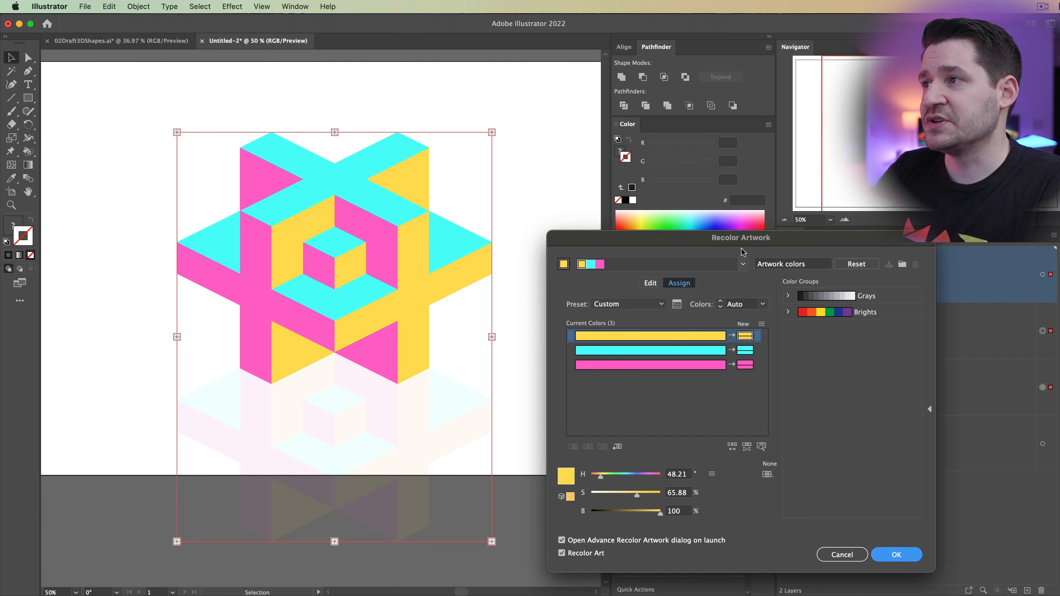
left_click_drag(730, 237, 692, 243)
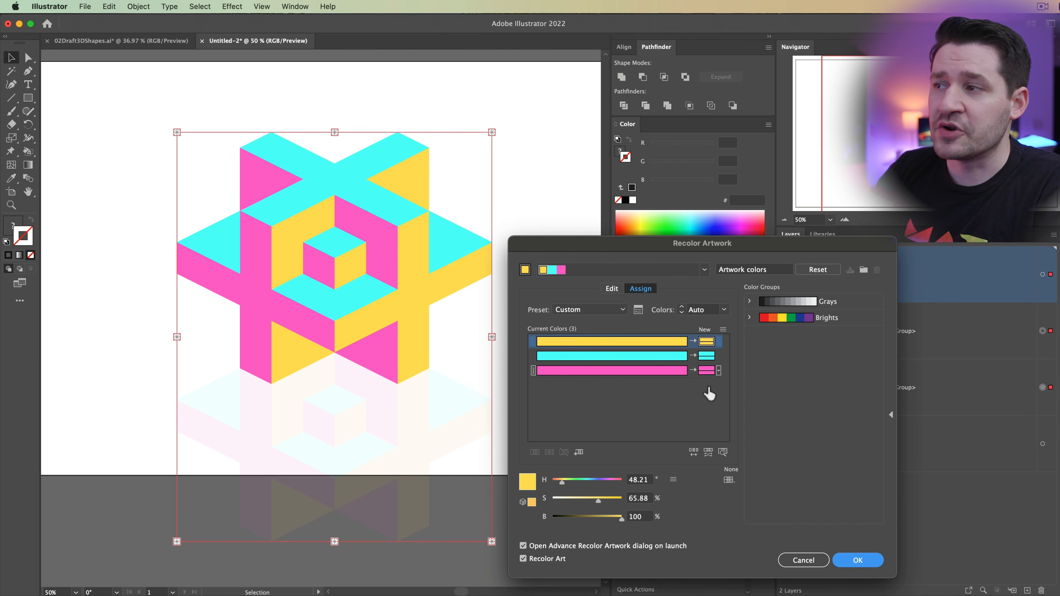
- Try replacing pink with the green #6fd800 in both groups, cancel the recoloring, and deselect the artwork
left_click(709, 372)
double_click(711, 375)
left_click_drag(674, 393, 668, 439)
left_click_drag(640, 387, 647, 353)
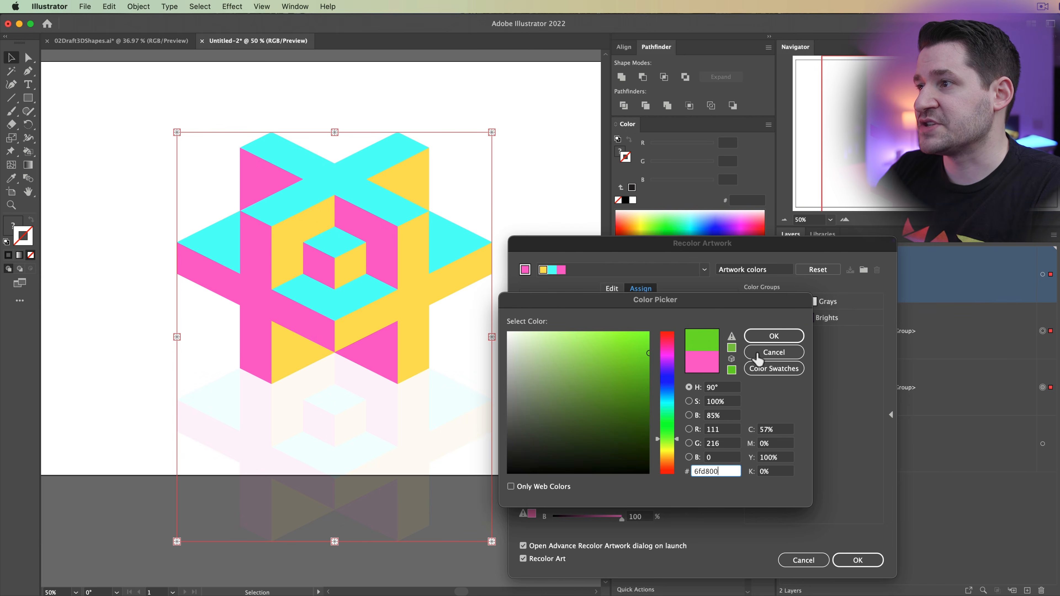
left_click(772, 335)
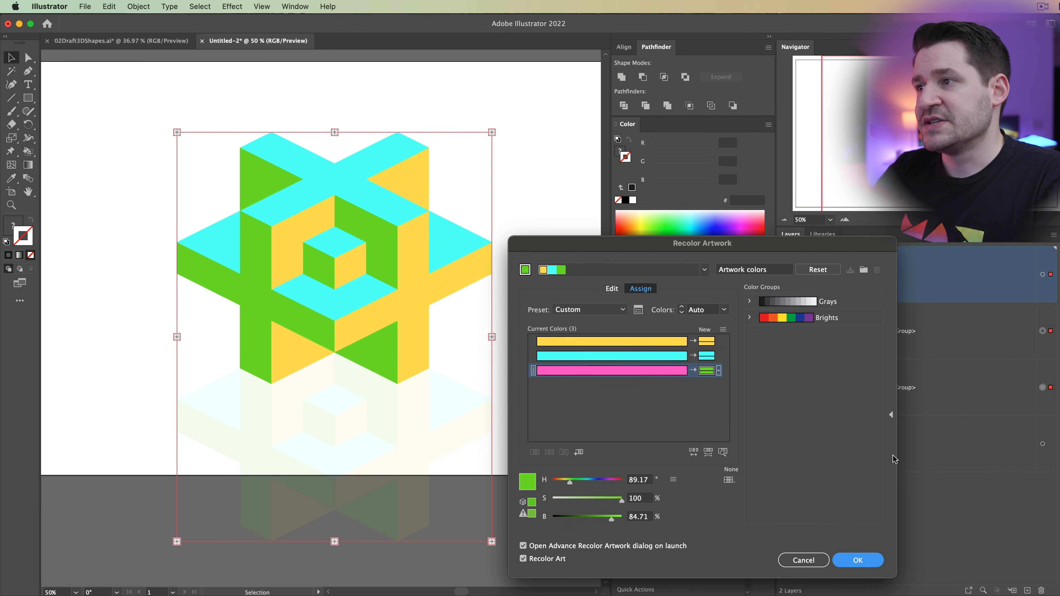
left_click(813, 566)
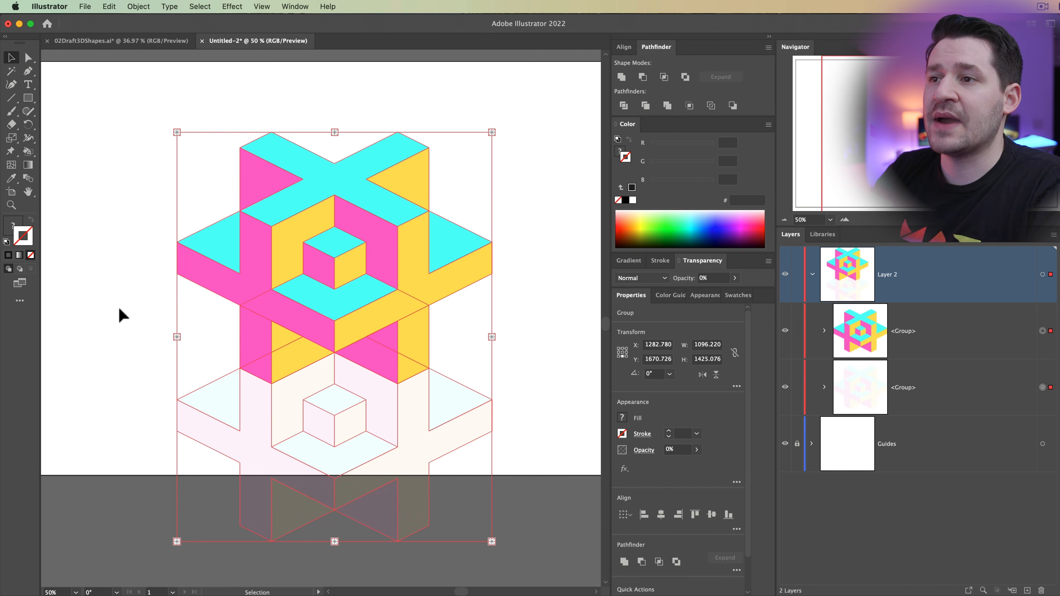
left_click(120, 310)
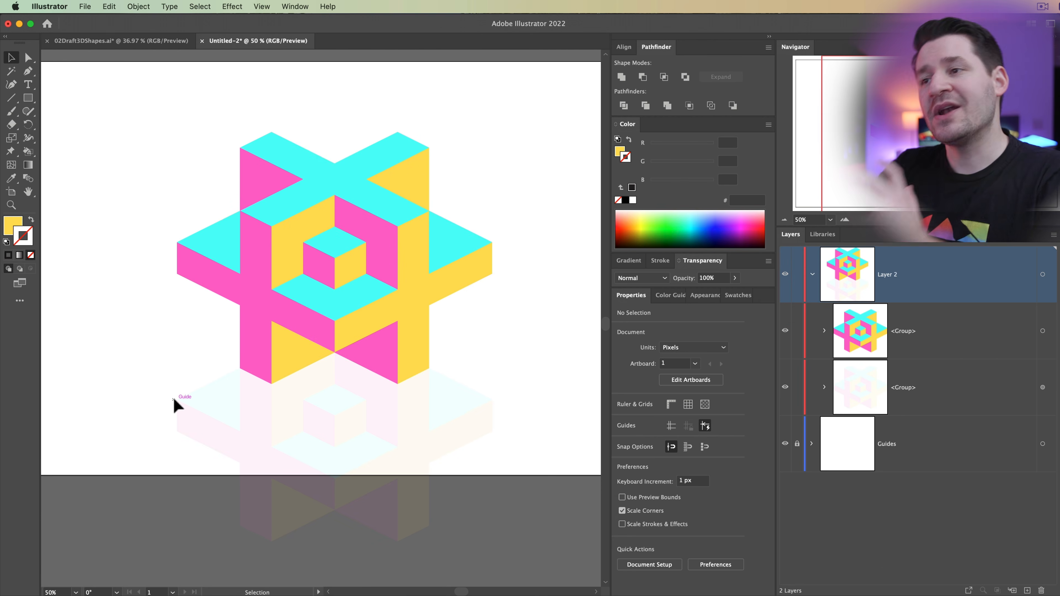